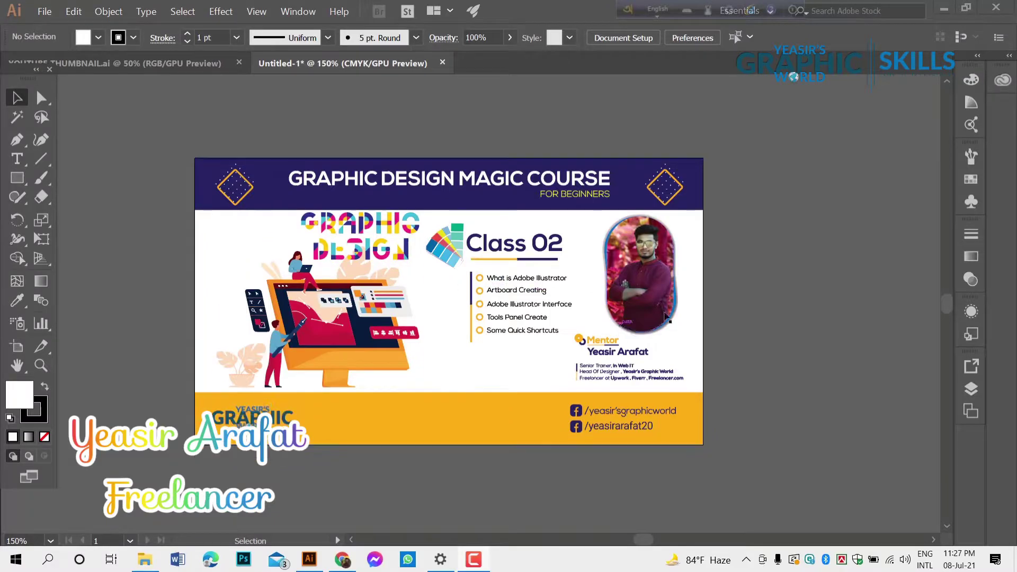
Open the New Document dialog from the File menu to see recent document sizes
scroll(470, 299, "down", 1)
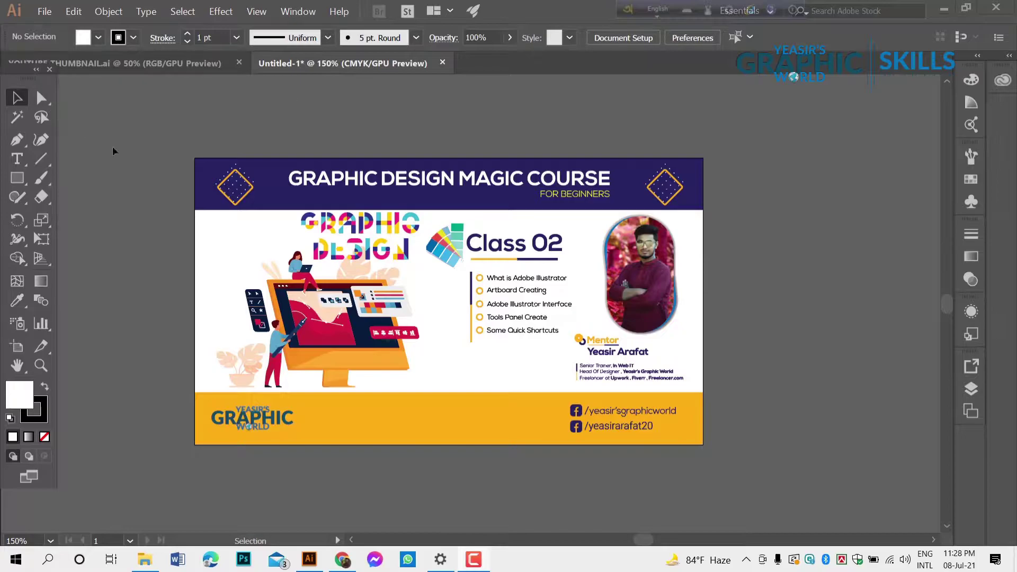
left_click(44, 11)
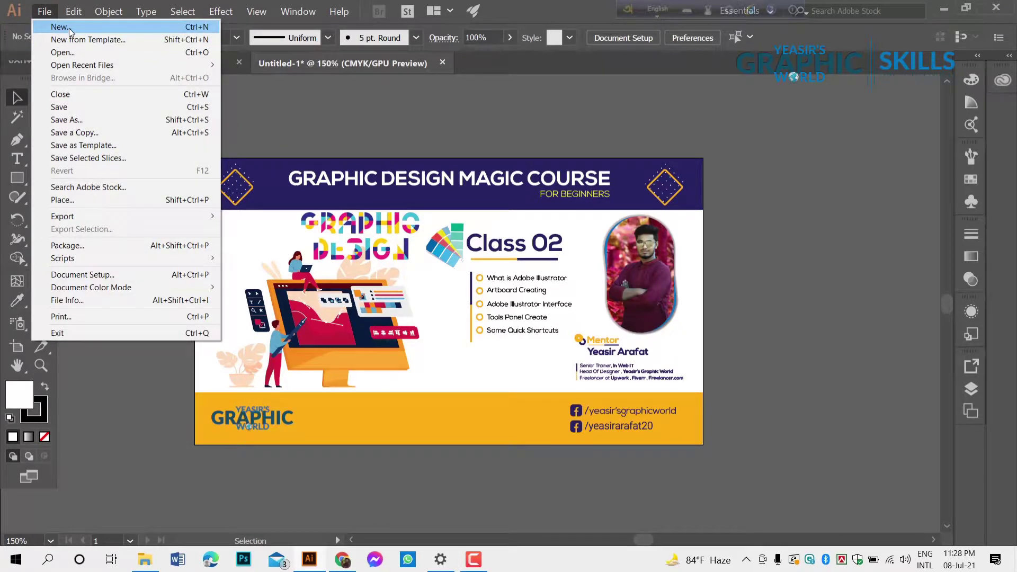
left_click(69, 28)
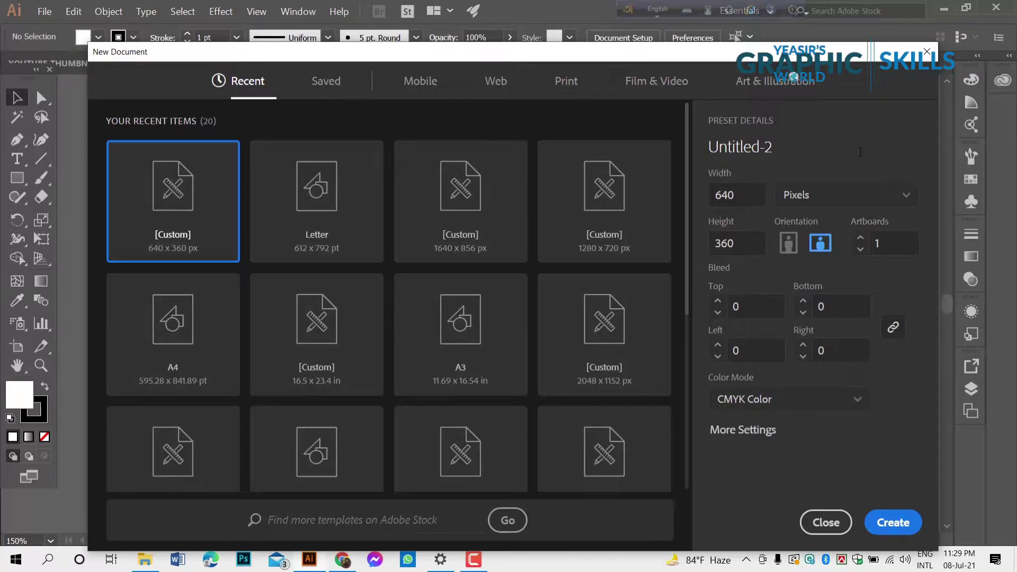
Move the New Document dialog higher, scroll the Recent sizes, and view the empty Saved presets
mouse_move(631, 60)
left_mouse_down()
mouse_move(625, 40)
mouse_move(582, 21)
left_mouse_up()
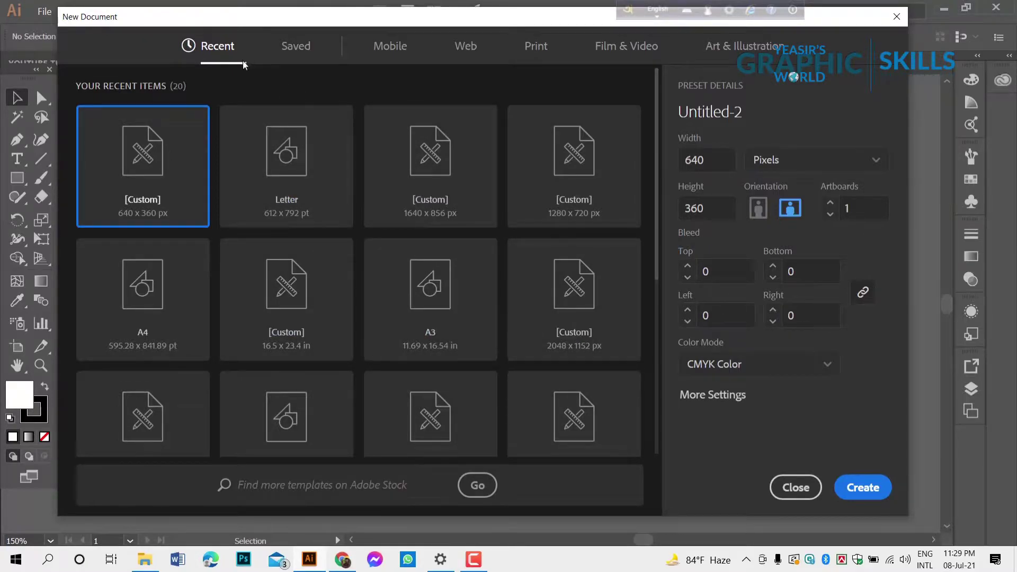
scroll(319, 320, "down", 5)
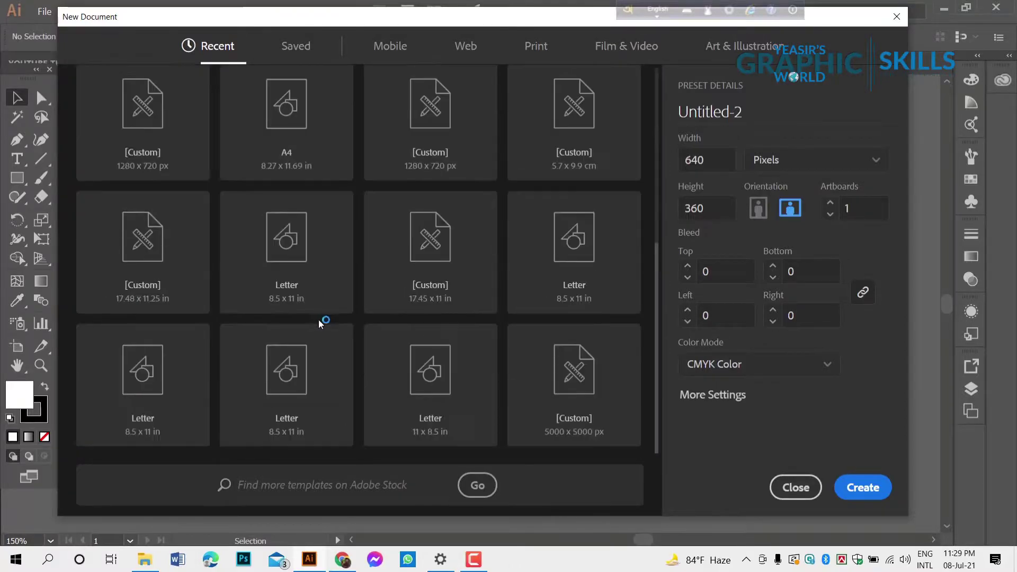
scroll(344, 267, "up", 5)
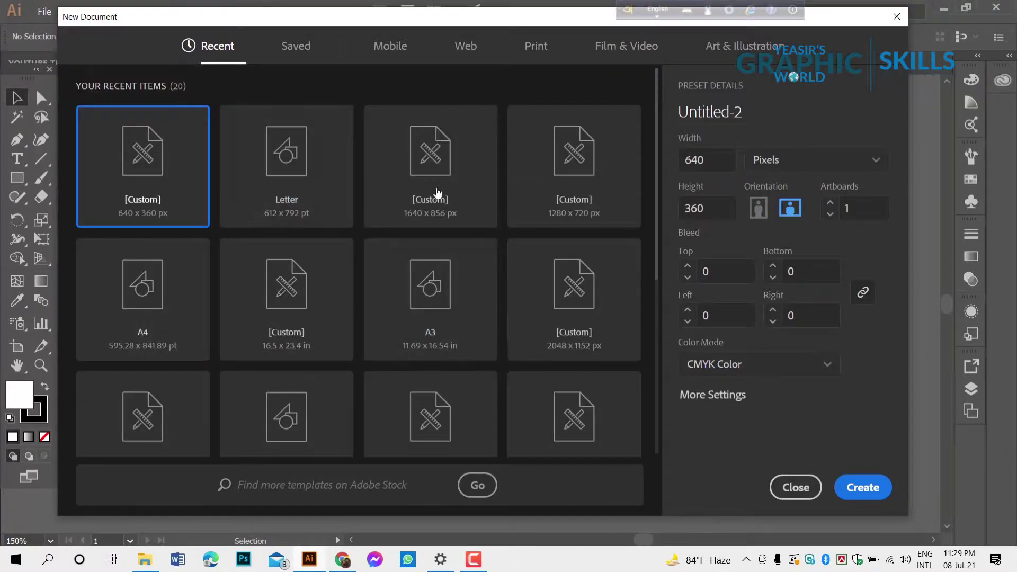
scroll(469, 405, "down", 5)
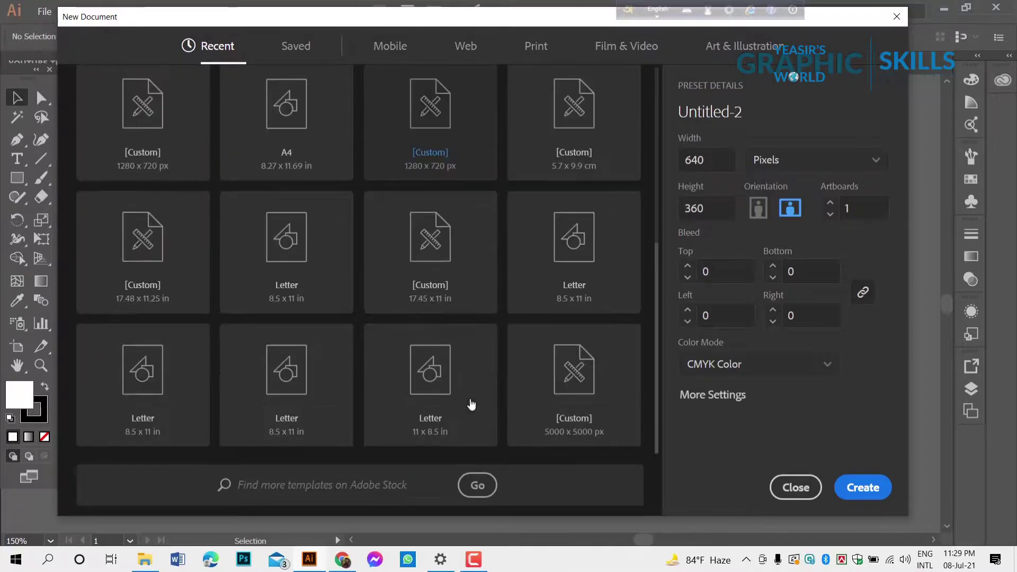
scroll(403, 299, "up", 5)
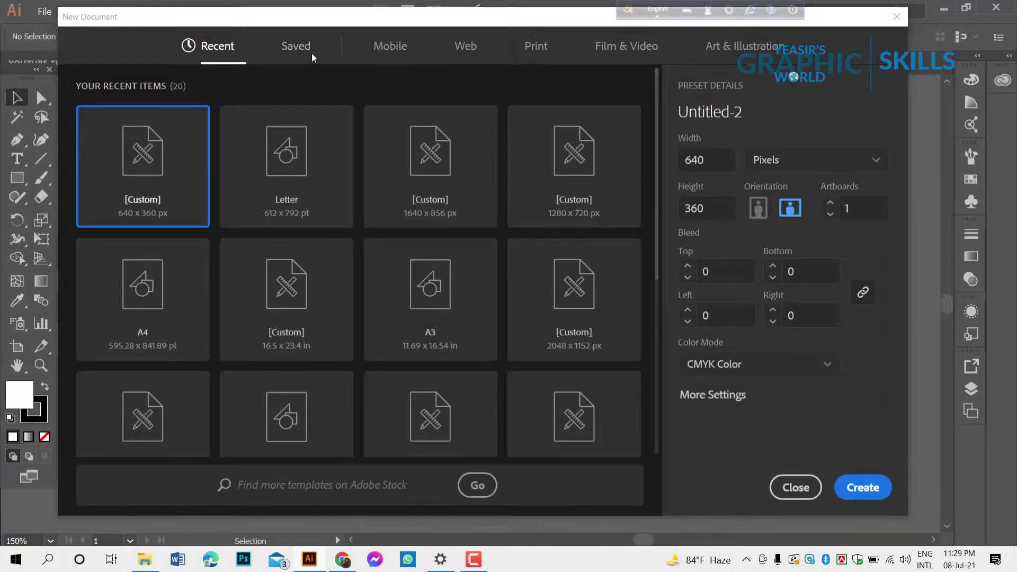
left_click(296, 46)
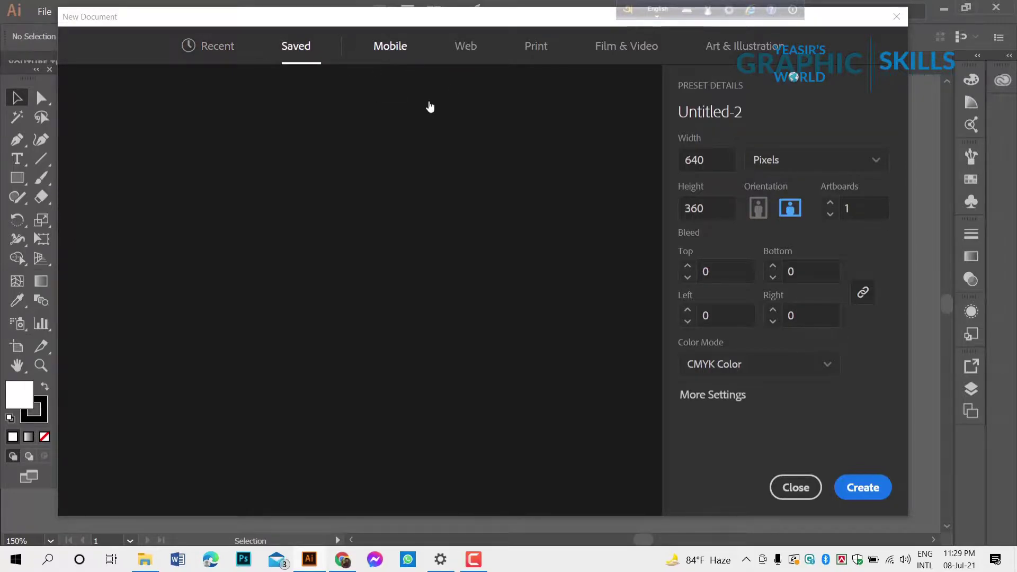
Browse the Mobile presets, then the Web presets with Common 1366 × 768 px selected
left_click(392, 46)
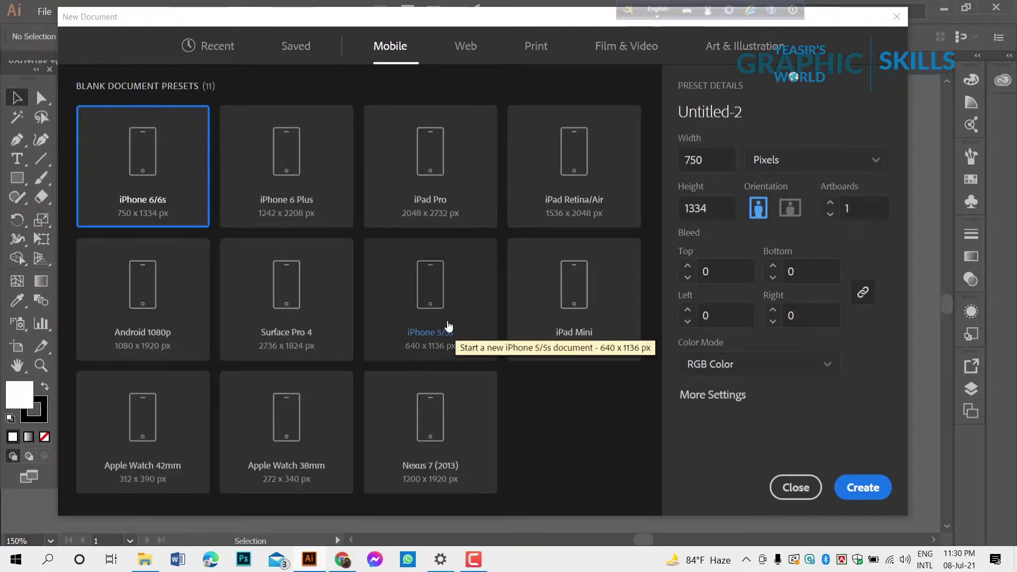
left_click(465, 46)
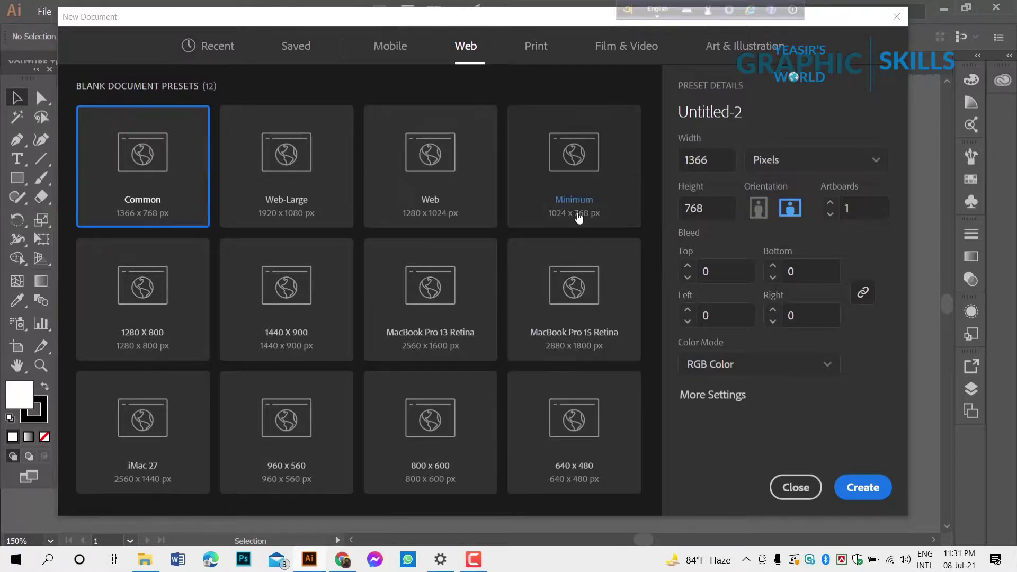
Show the Print presets, with Letter 612 × 792 pt in CMYK selected
left_click(536, 43)
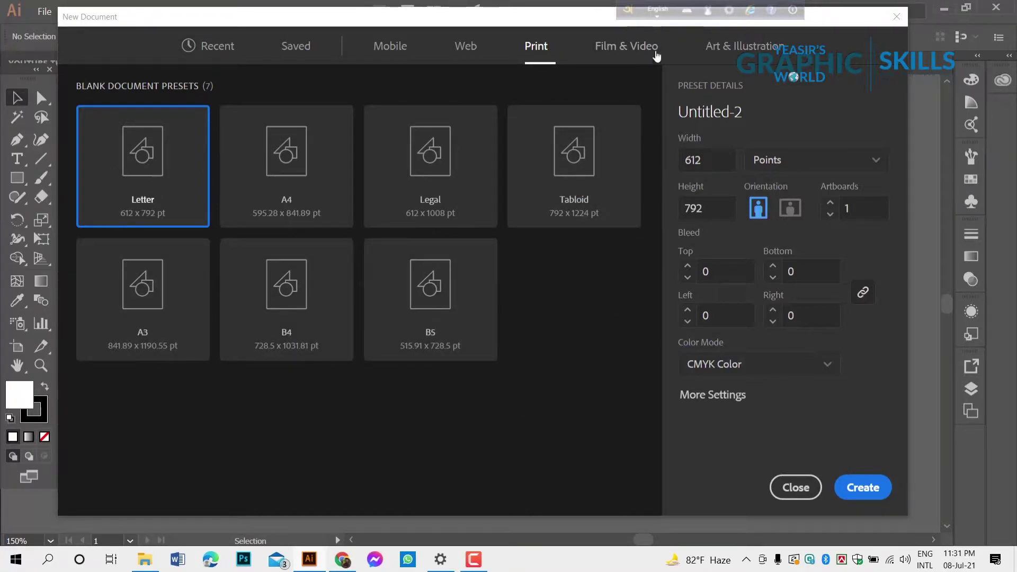
Browse the Film & Video and Web presets, ending back on the Print presets
left_click(599, 58)
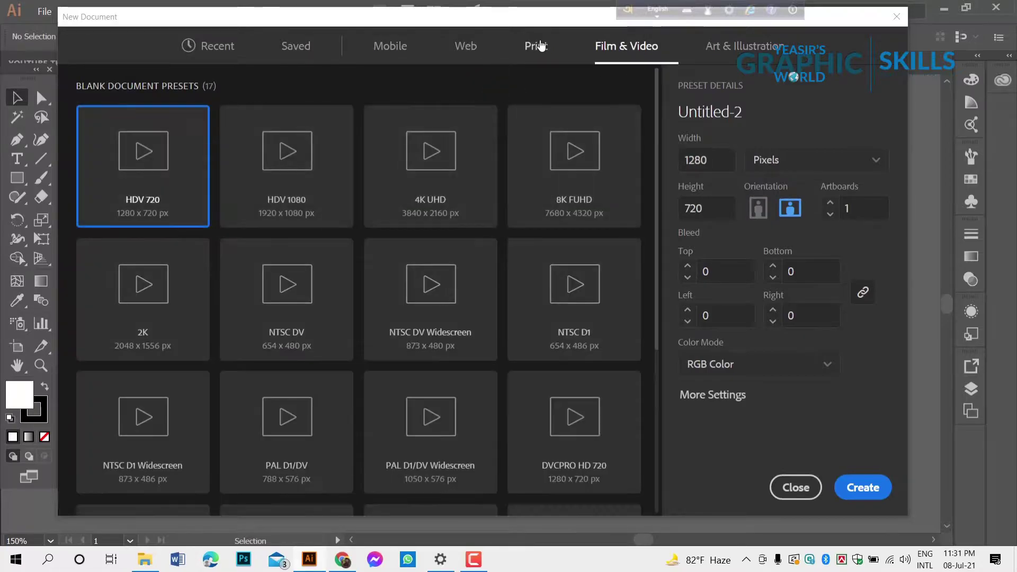
scroll(583, 329, "down", 5)
scroll(583, 328, "up", 5)
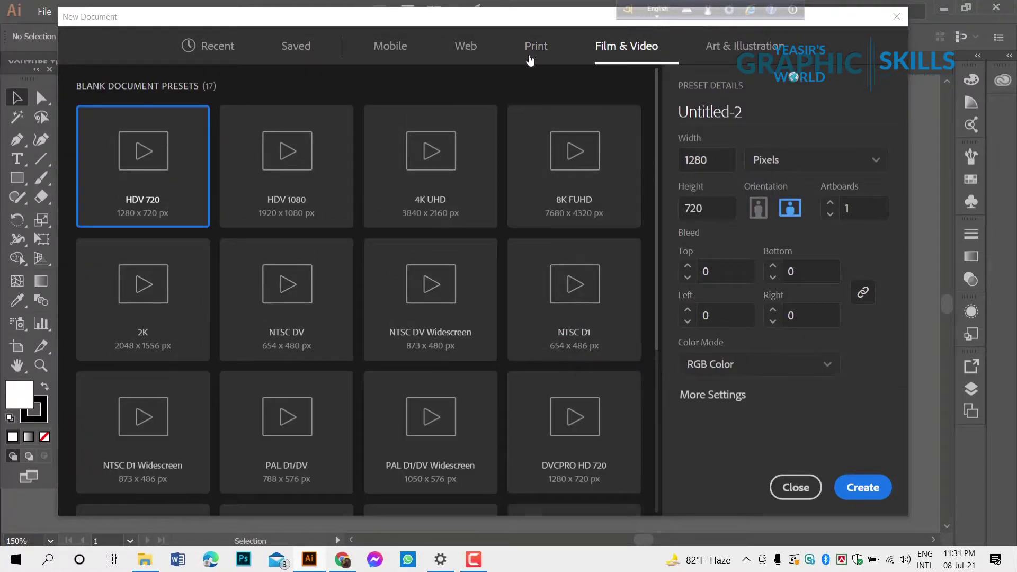
left_click(536, 47)
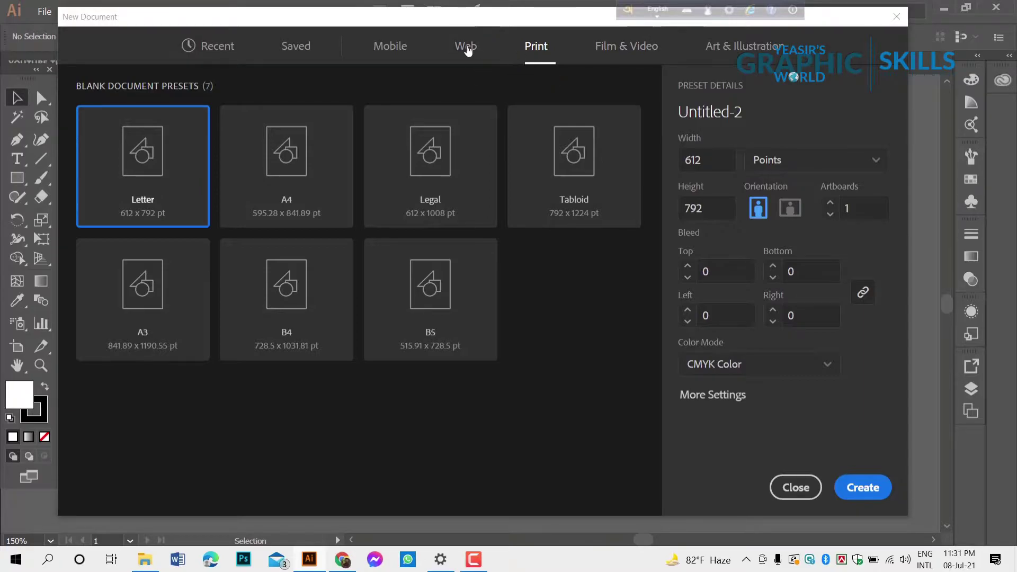
left_click(465, 45)
left_click(531, 44)
Try an 800 width and Legal, then choose the Tabloid preset at 792 × 1224 pt
mouse_move(709, 160)
left_mouse_down()
mouse_move(675, 166)
mouse_move(692, 160)
left_mouse_up()
type("800")
left_click(730, 176)
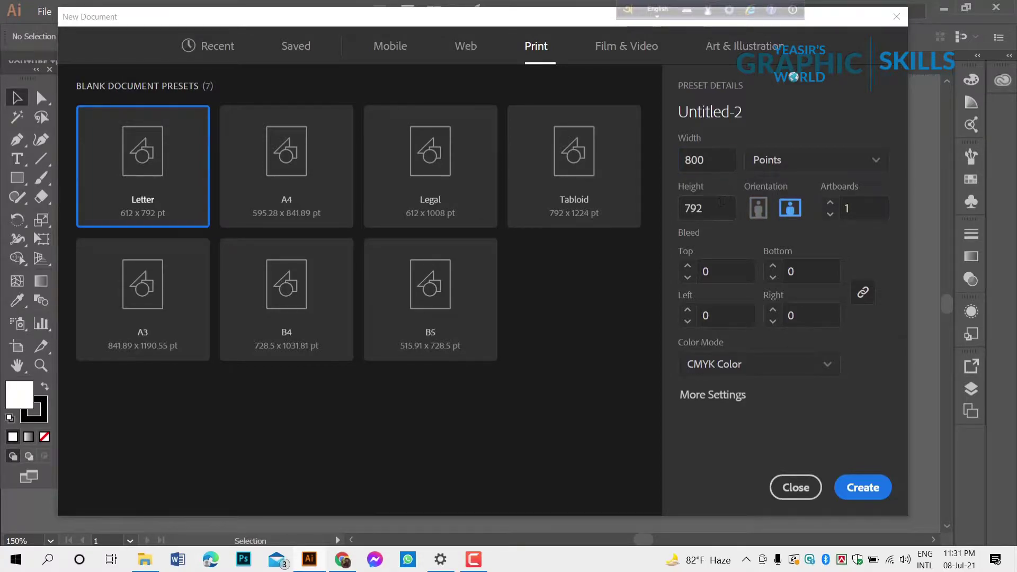
key("Tab")
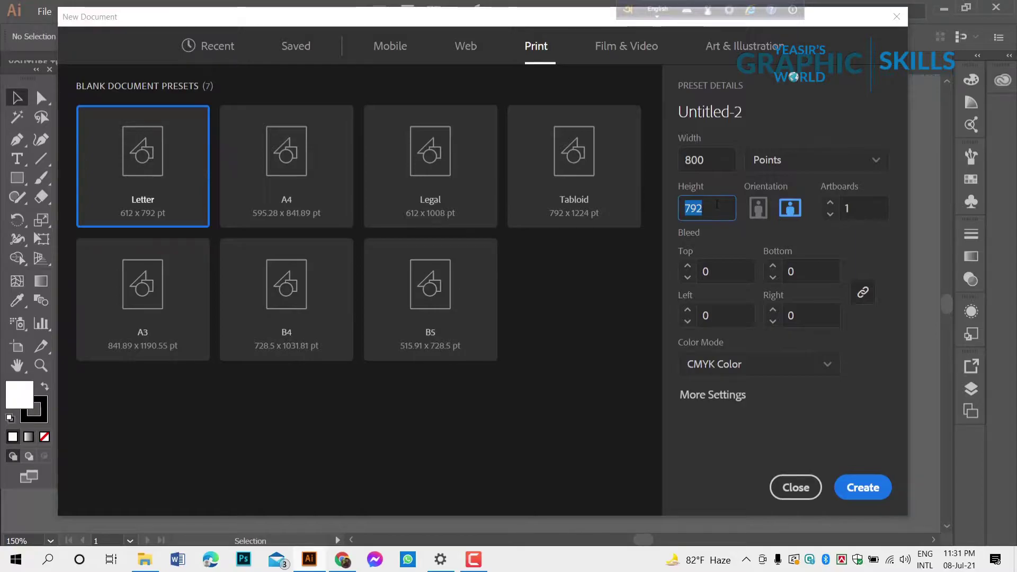
left_click(291, 134)
left_click(413, 177)
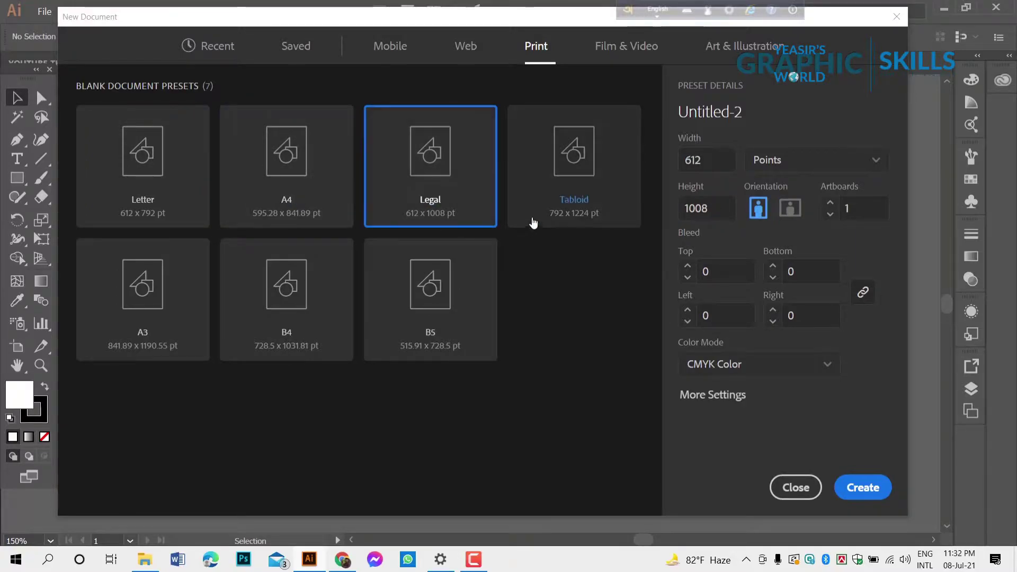
left_click(556, 225)
left_click(722, 211)
left_click_drag(722, 211, 681, 216)
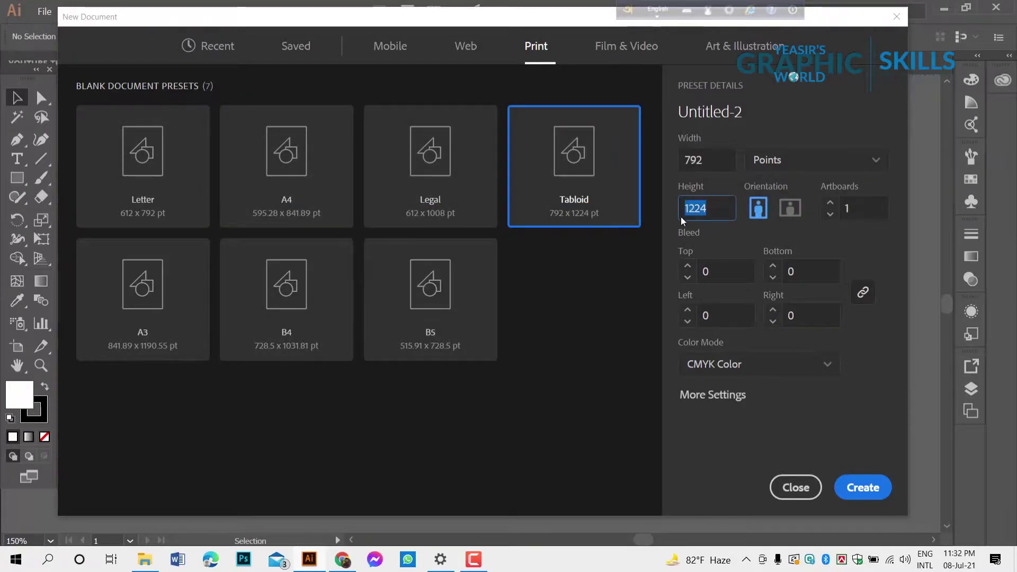
left_click(746, 243)
Rename the Untitled-2 document to 'Business Card' and check the units list
left_click(739, 114)
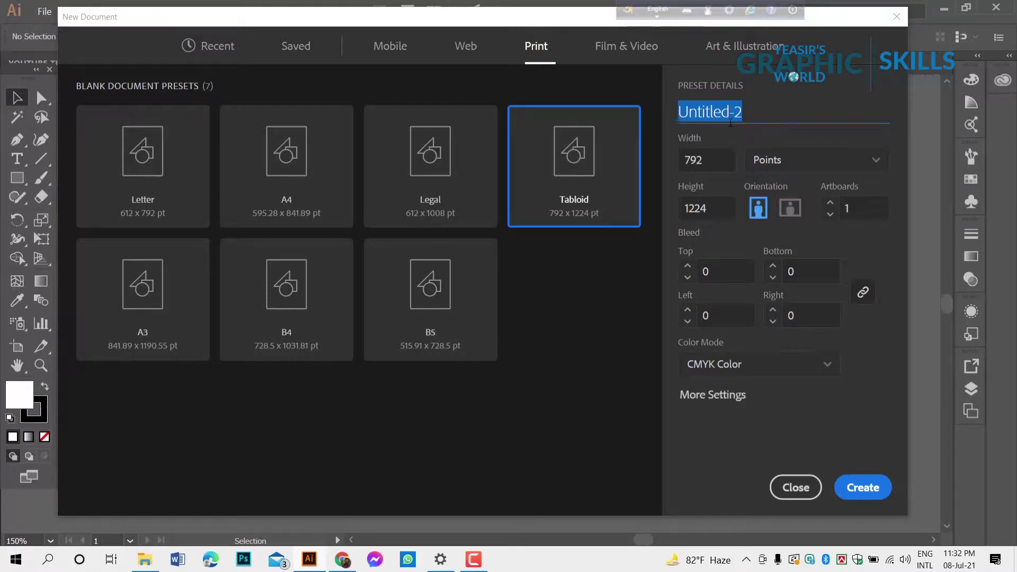
type("B")
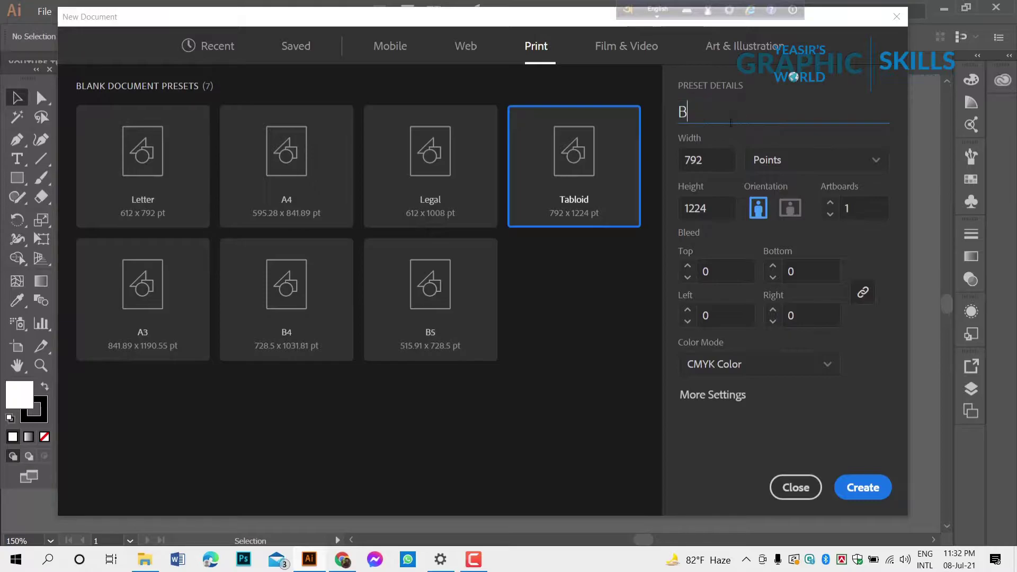
type("usiness")
type(" Card")
left_click(841, 169)
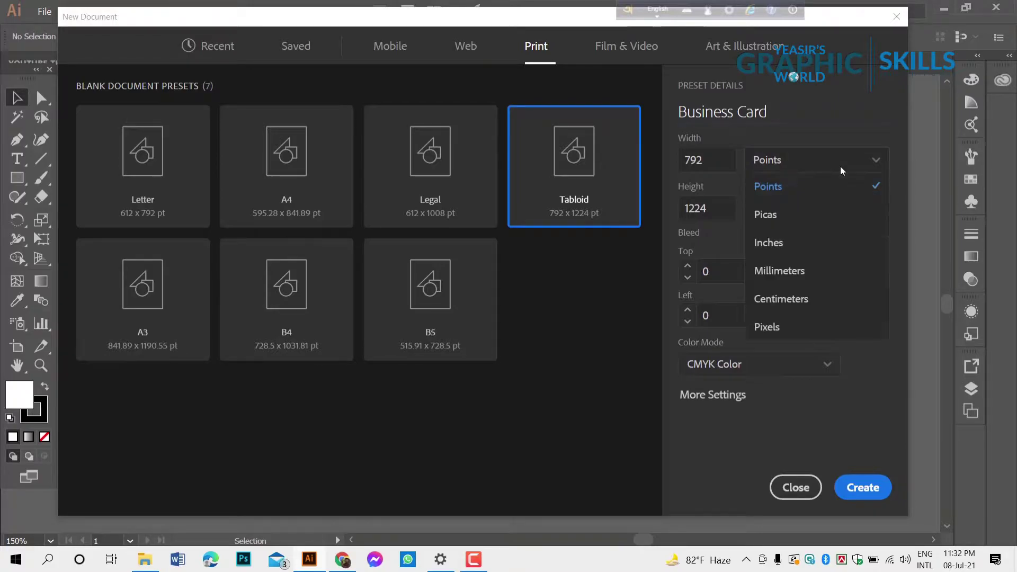
Try Picas, Millimeters, Centimeters and Pixels, then settle on Inches so Tabloid reads 11 × 17
left_click(777, 214)
left_click(799, 164)
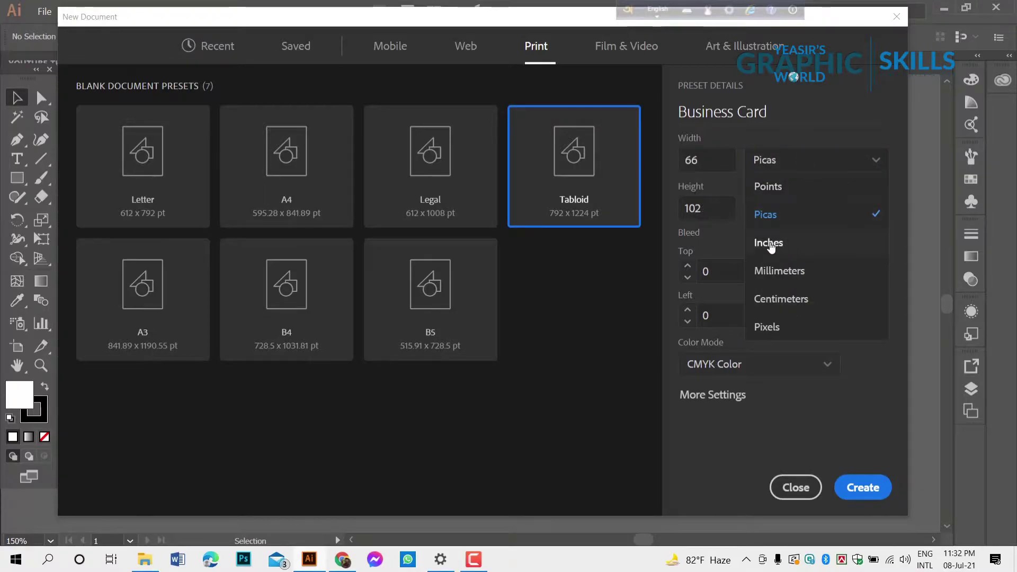
left_click(788, 244)
left_click(800, 162)
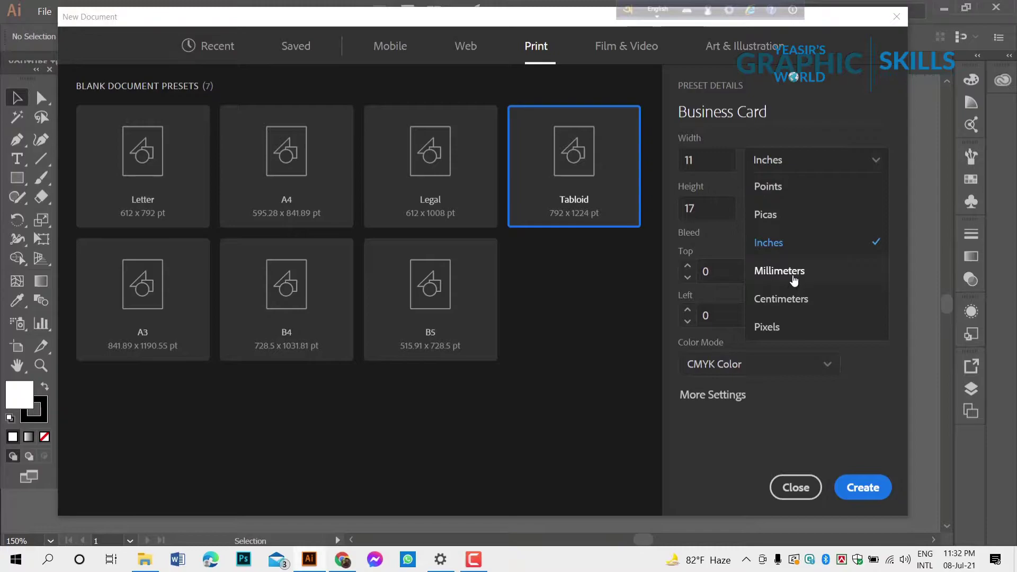
left_click(794, 281)
left_click(789, 161)
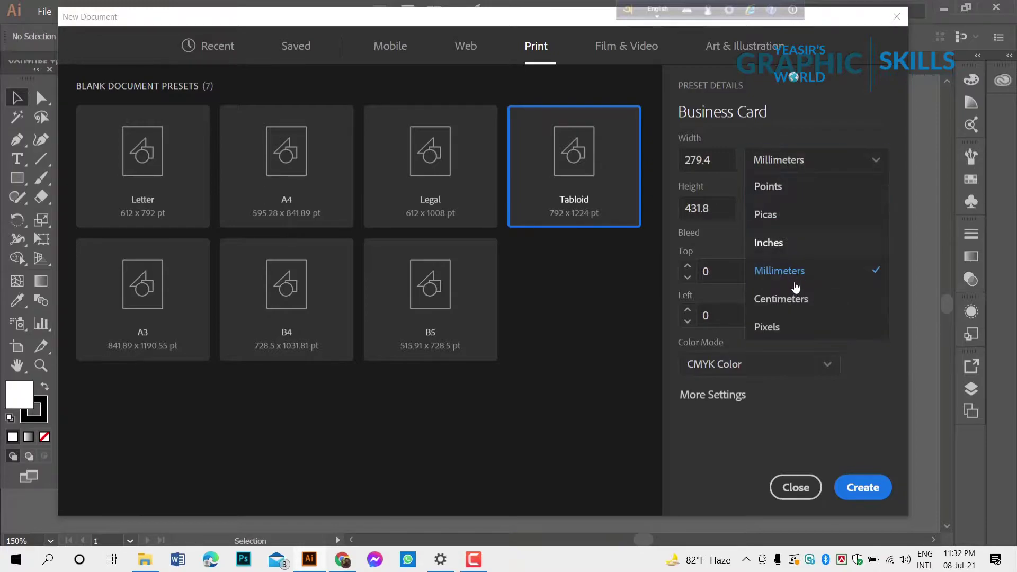
left_click(797, 298)
left_click(794, 161)
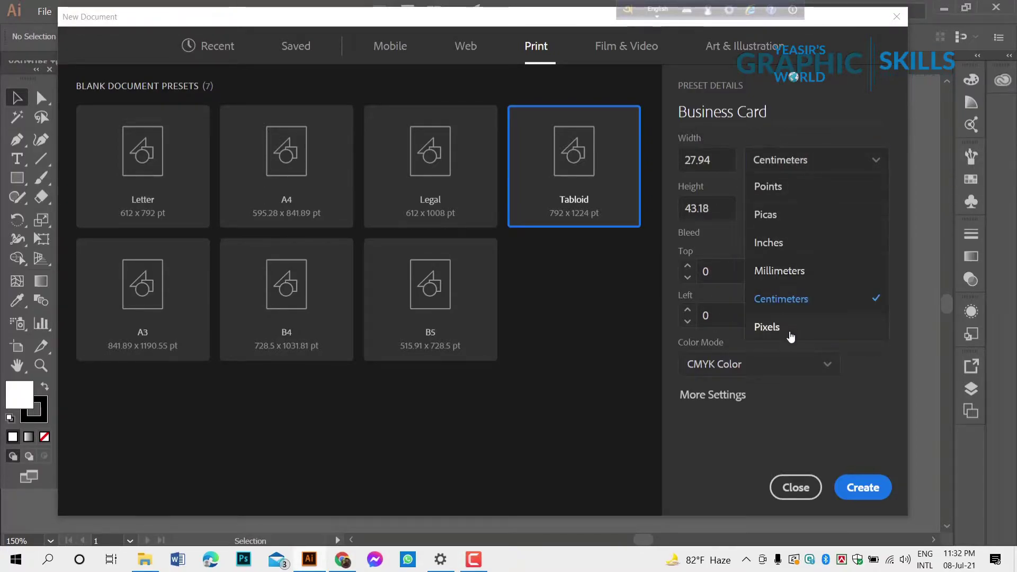
left_click(789, 386)
left_click(789, 161)
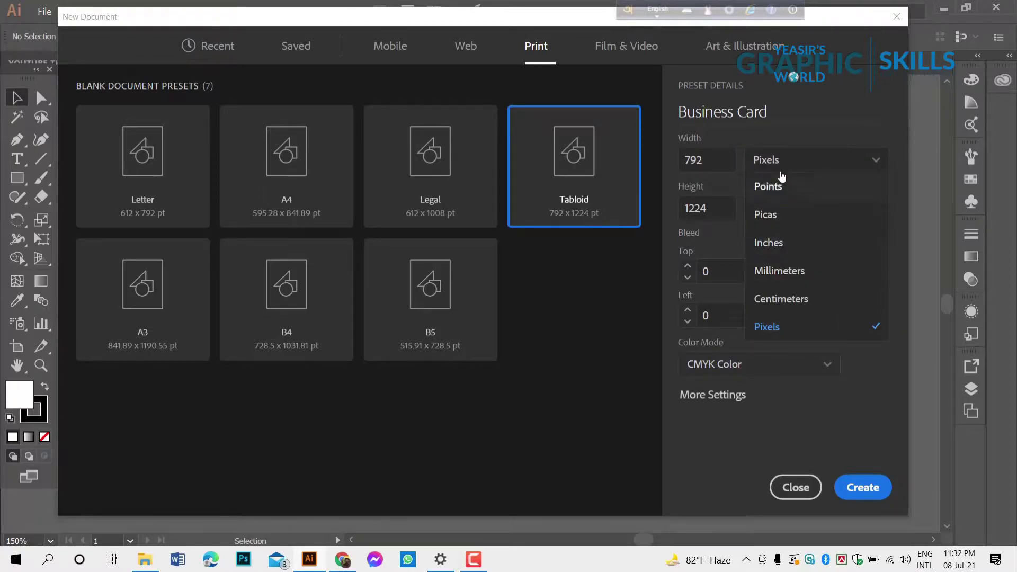
left_click(781, 247)
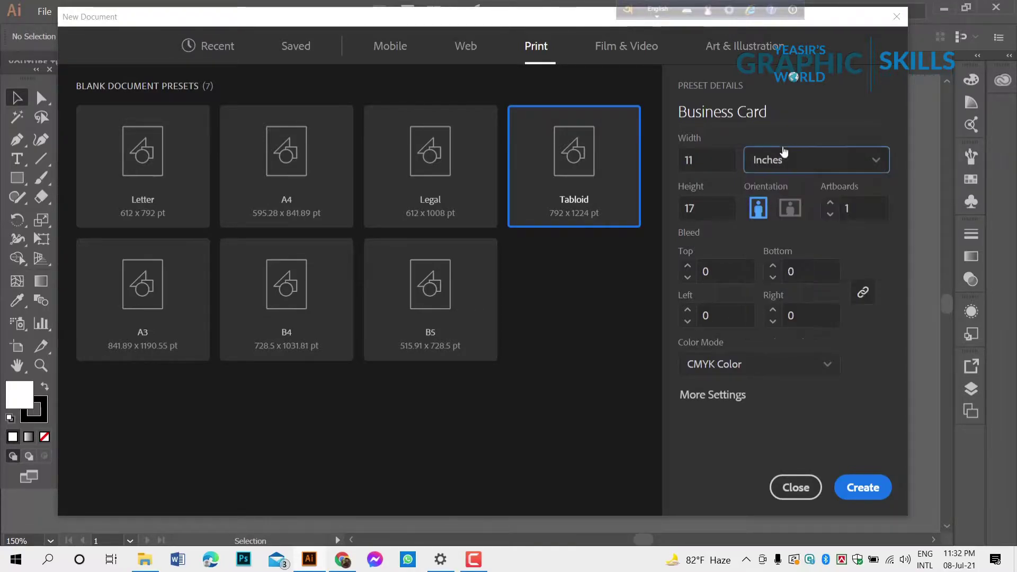
left_click(793, 163)
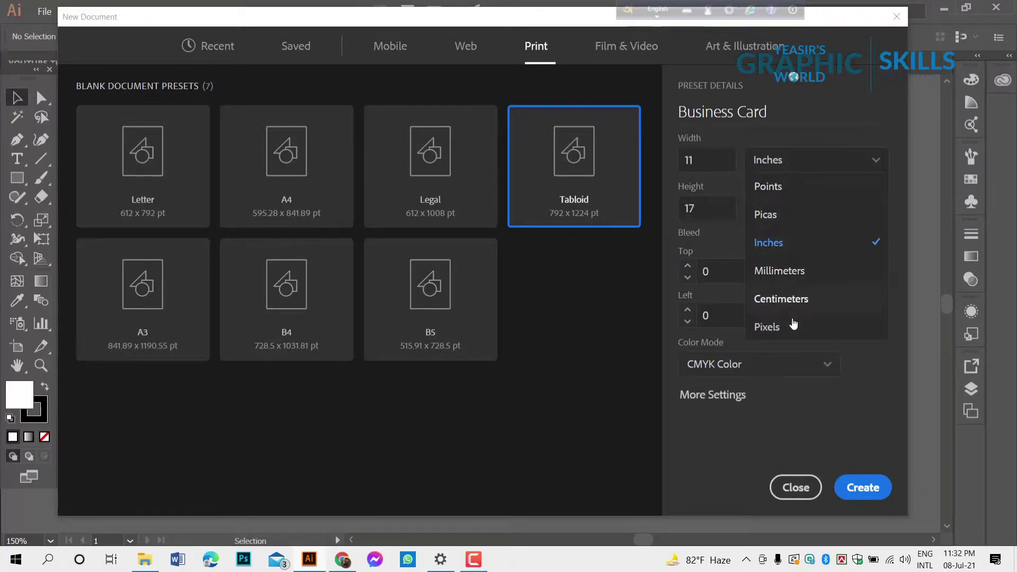
left_click(792, 168)
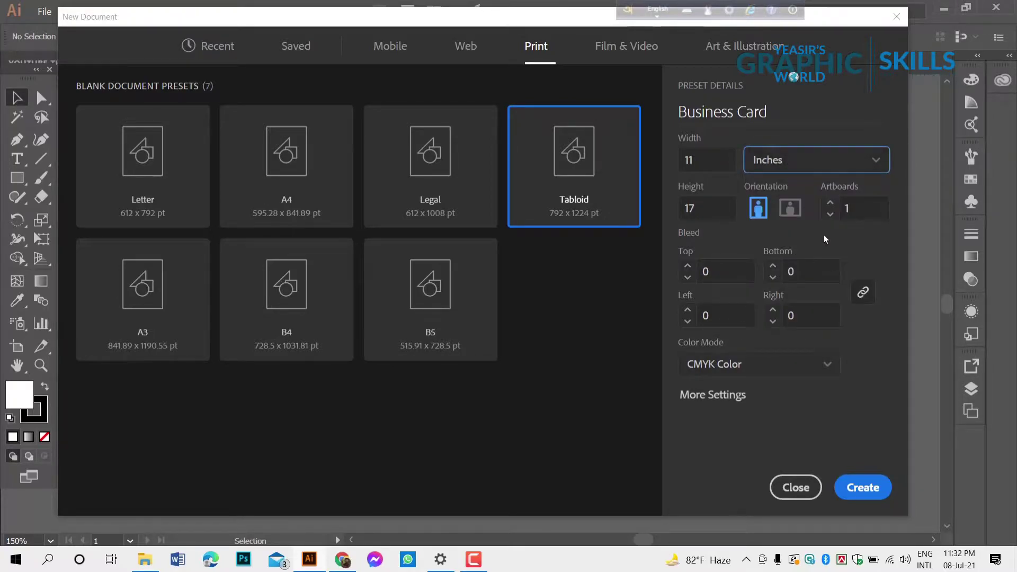
Set the page orientation to landscape, 17 × 11 inches
left_click(791, 209)
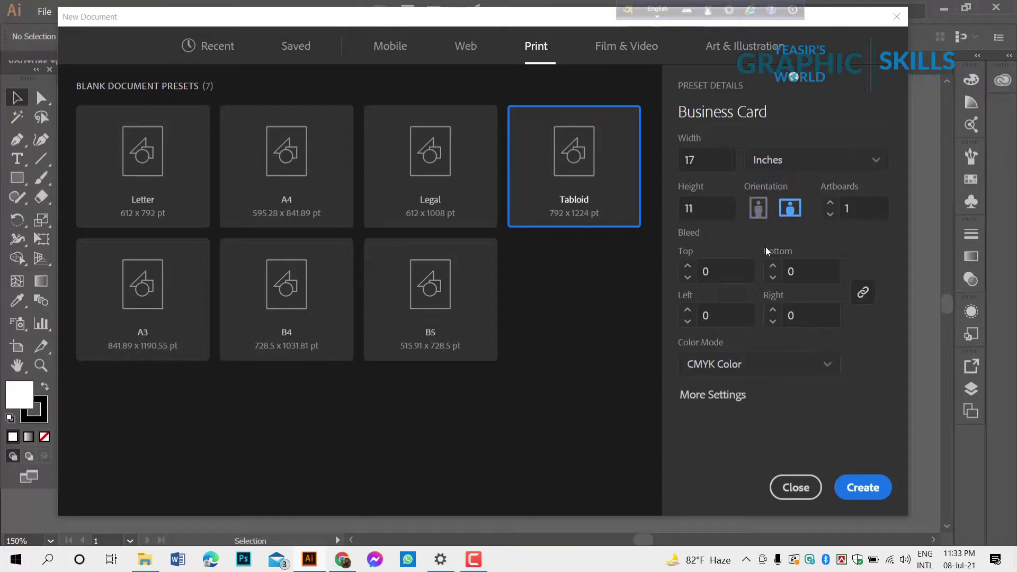
left_click(758, 209)
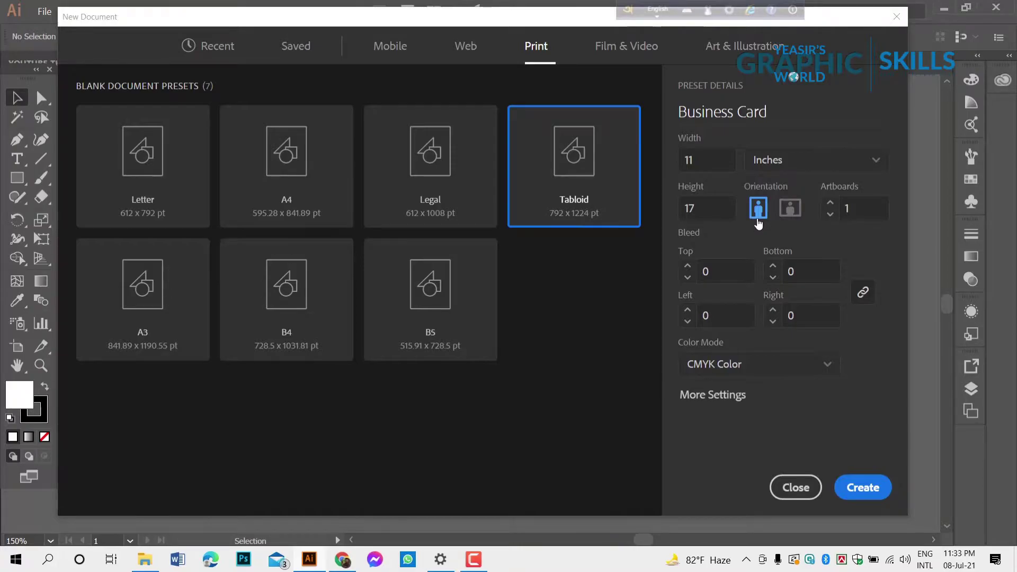
left_click(790, 209)
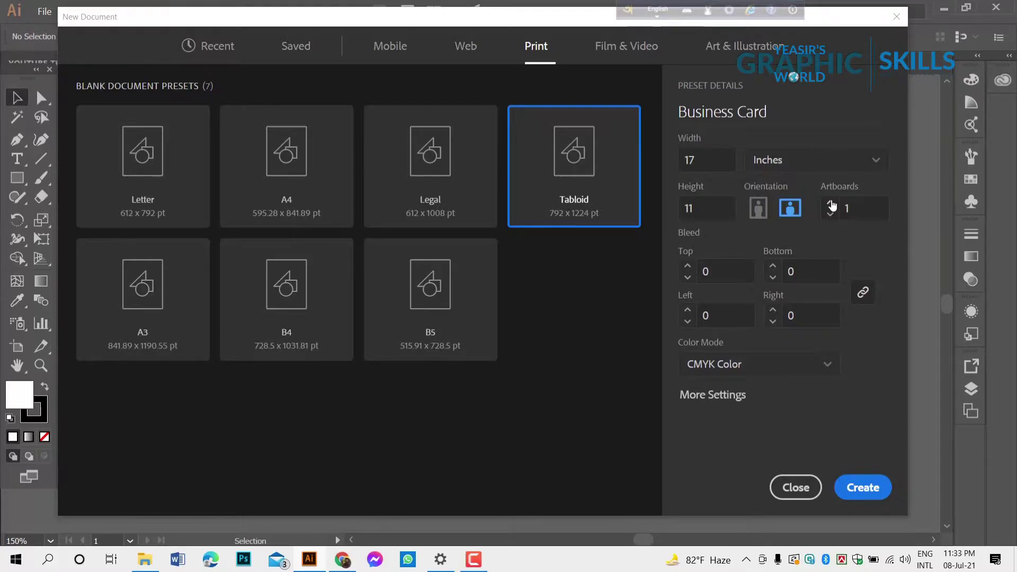
Set the artboard count to 1 after trying 100 and 102
left_click(830, 204)
left_click(830, 203)
left_click(830, 204)
key("BackSpace")
type("100")
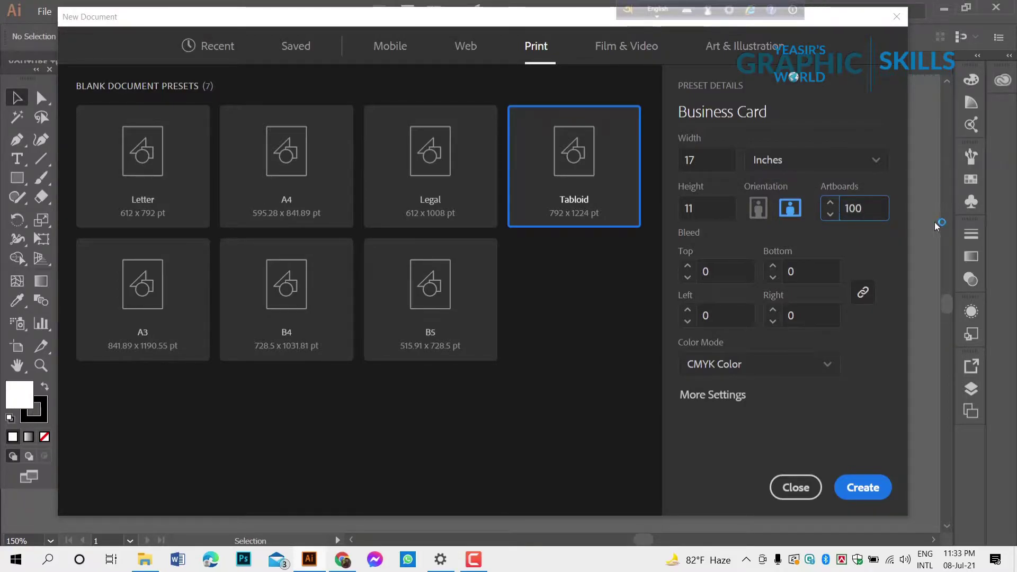
left_click(849, 227)
double_click(852, 208)
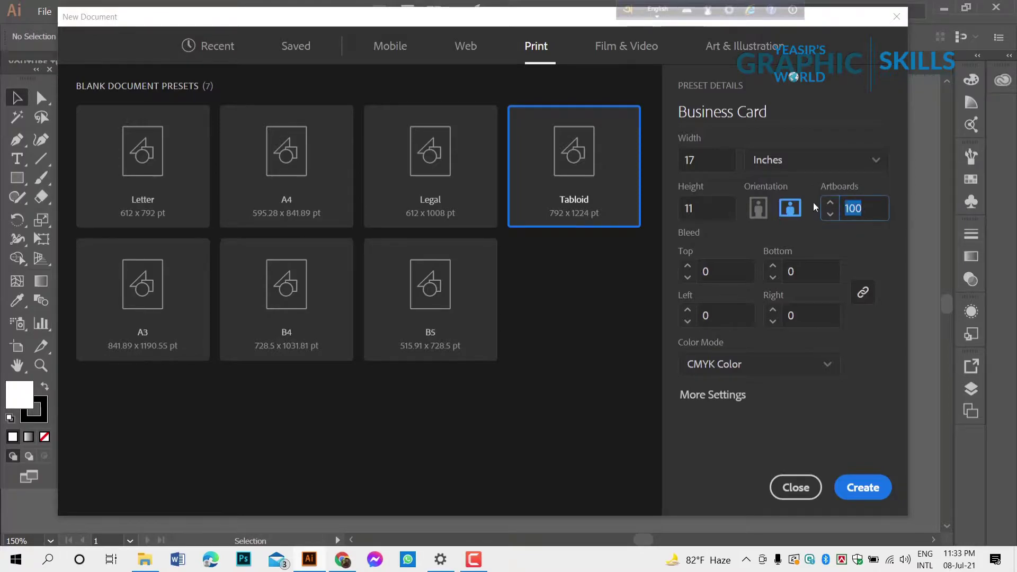
type("102")
left_click(859, 250)
left_click(830, 213)
type("1")
Step the bleed up, reset it to zero, and enter a 0.375-inch top bleed
left_click(685, 266)
type(".125")
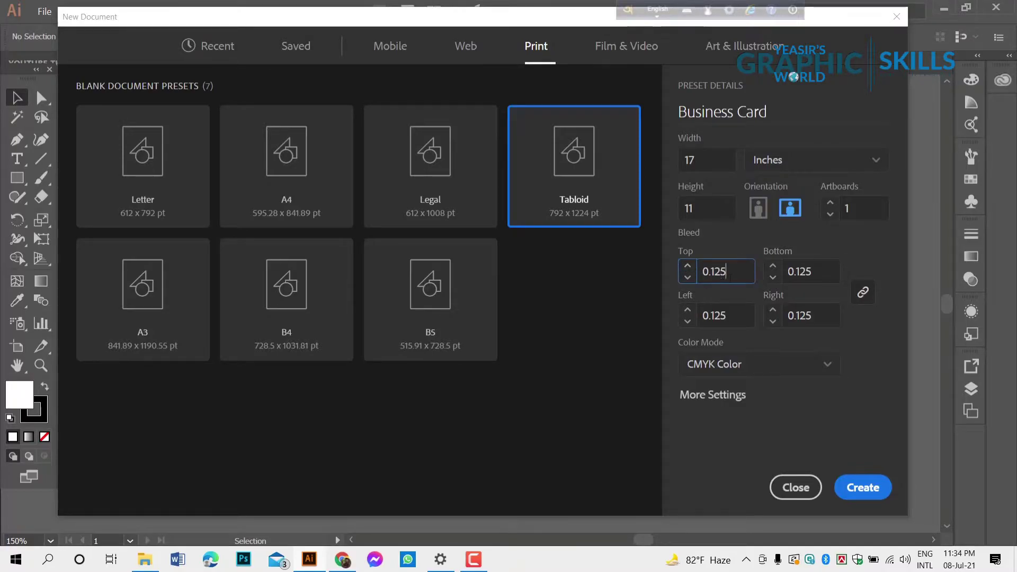
left_click(687, 277)
type("0")
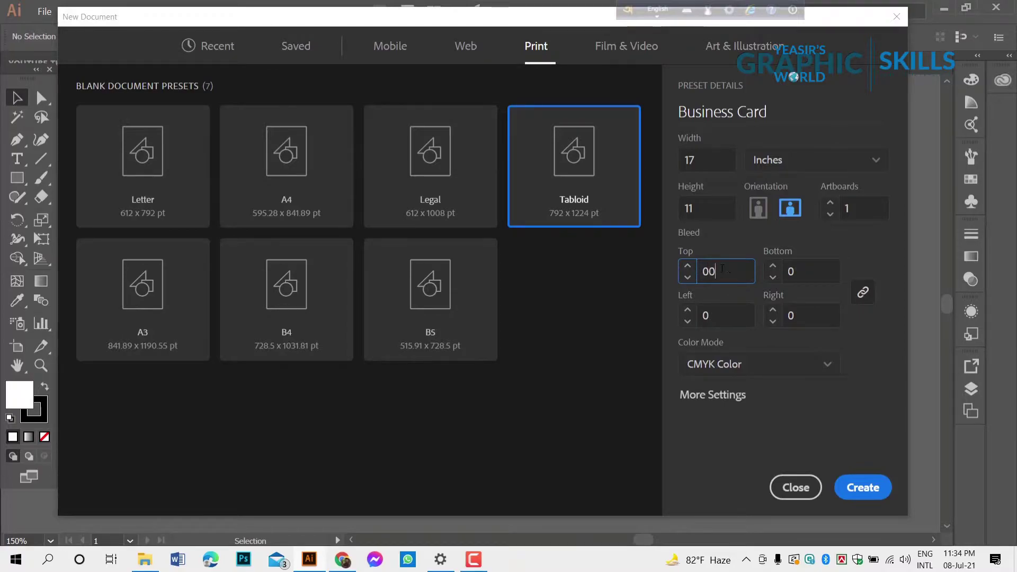
type(".")
type("3")
type("75")
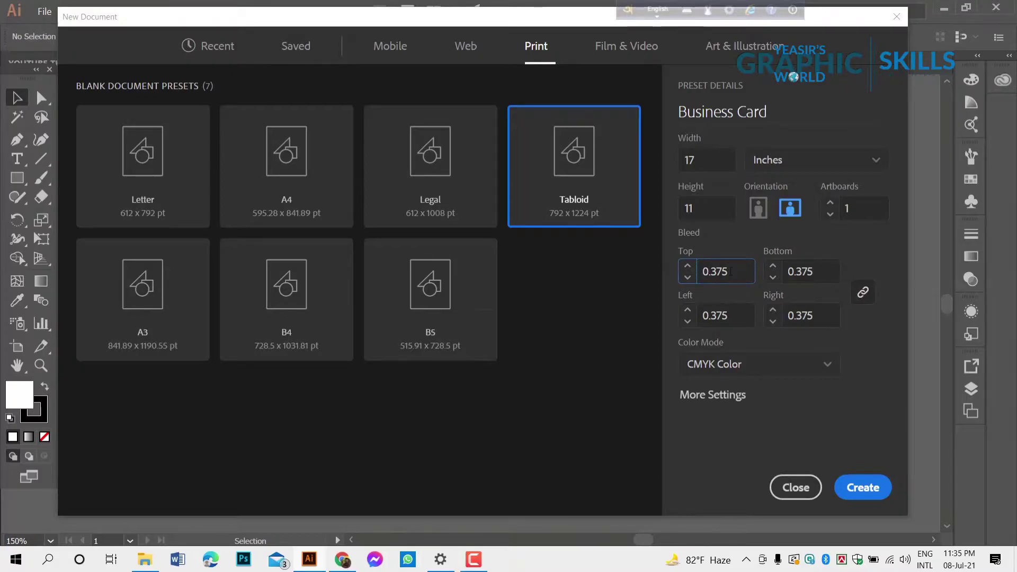
Create the Business Card document, close it, and start a new Untitled-3 document
double_click(732, 270)
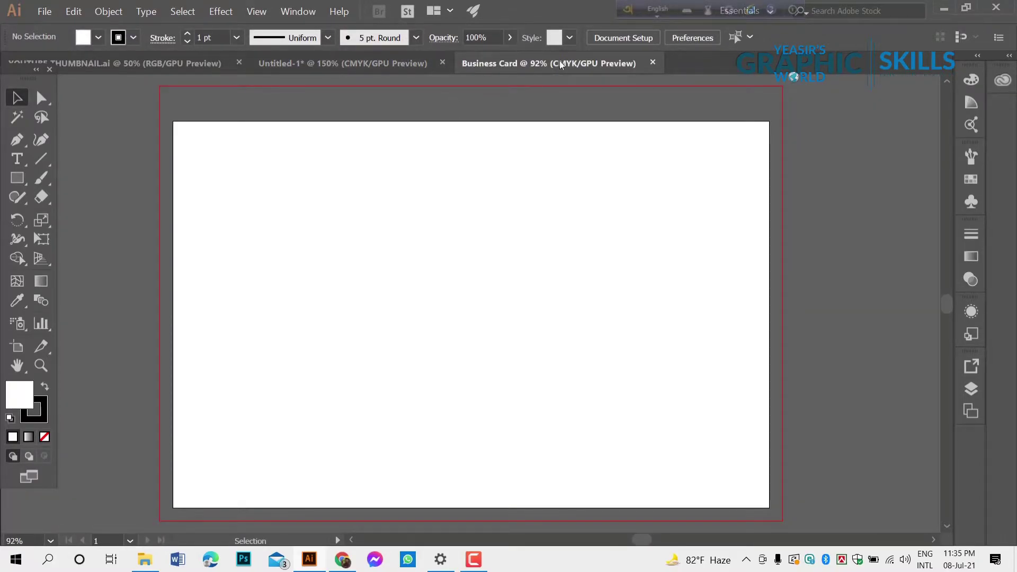
left_click(653, 63)
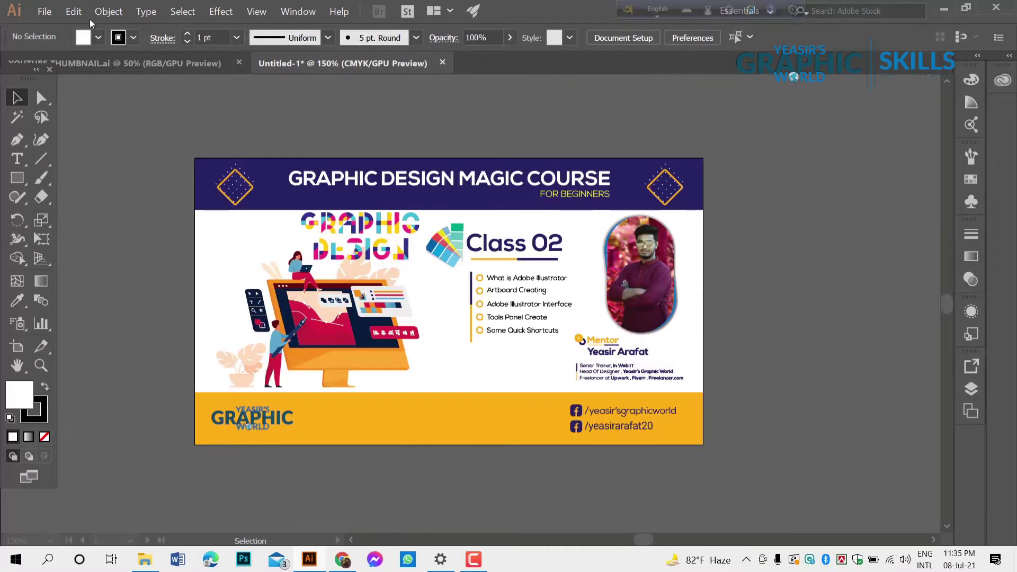
left_click(45, 11)
left_click(59, 26)
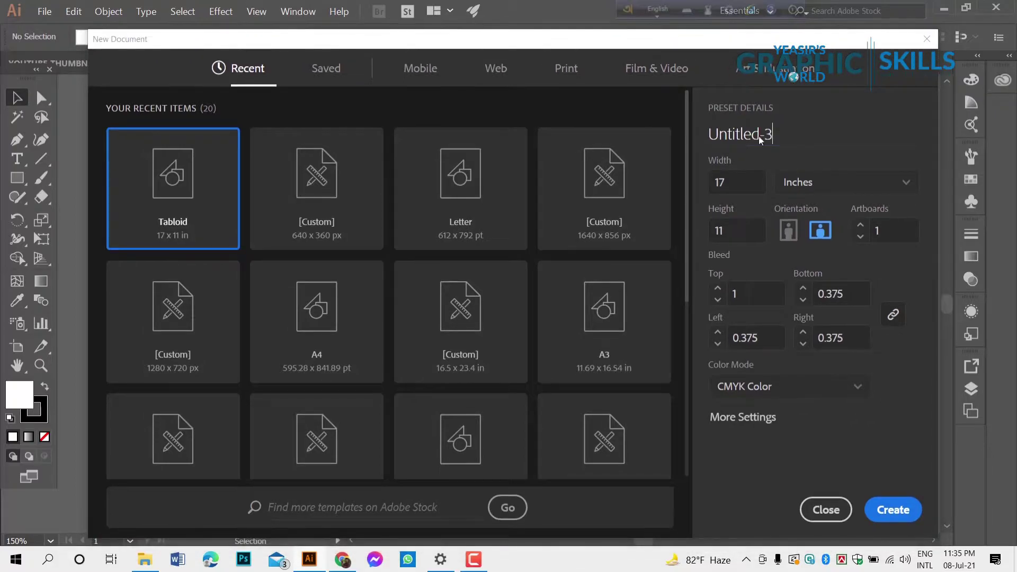
Type 'business card', then rename the 17 × 11 inch landscape document to 'Class 2'
type("bus")
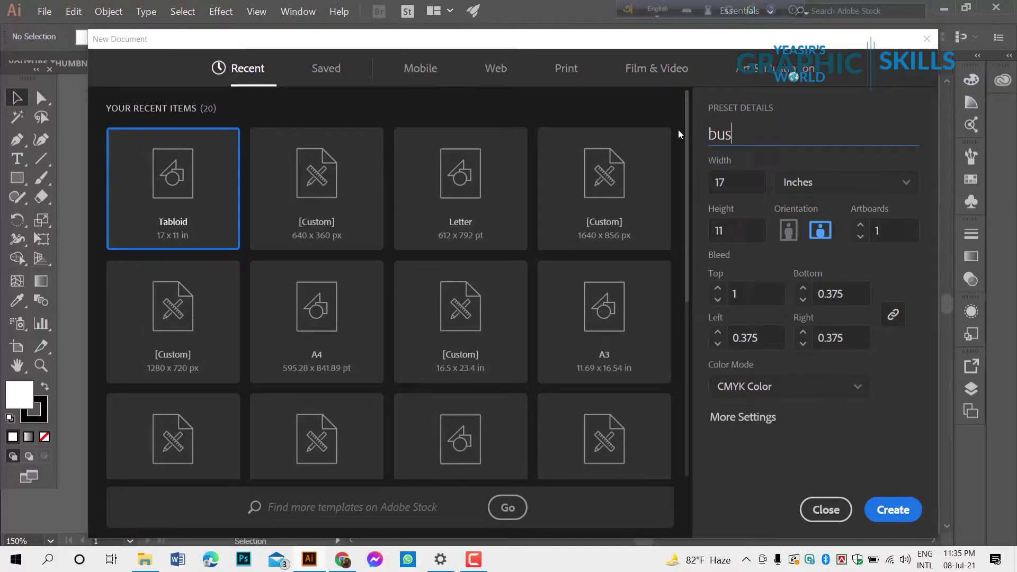
type("iness car")
type("d")
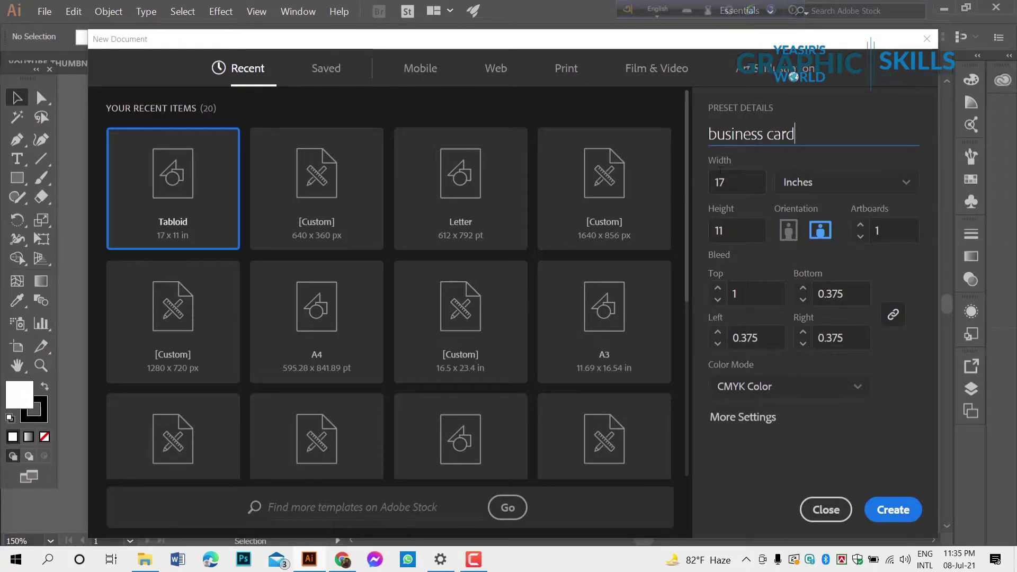
left_click_drag(795, 134, 710, 133)
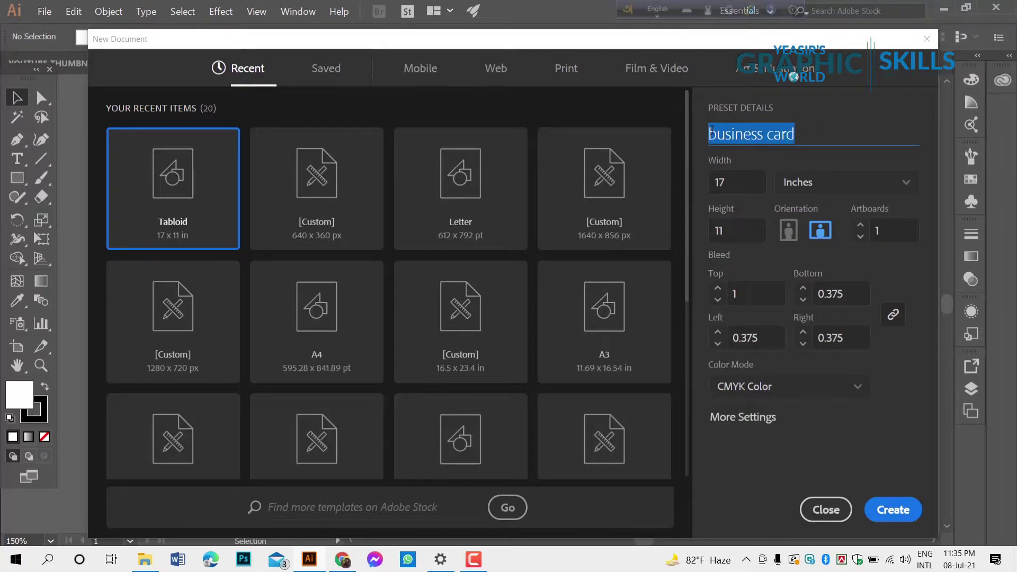
type("Ck")
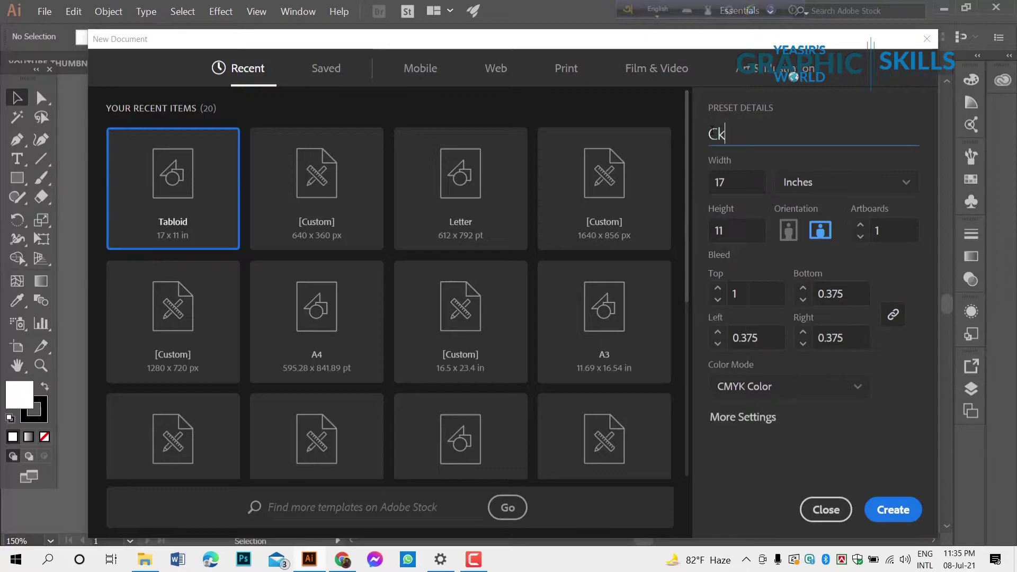
key("BackSpace")
type("lass ")
type("2")
left_click(898, 265)
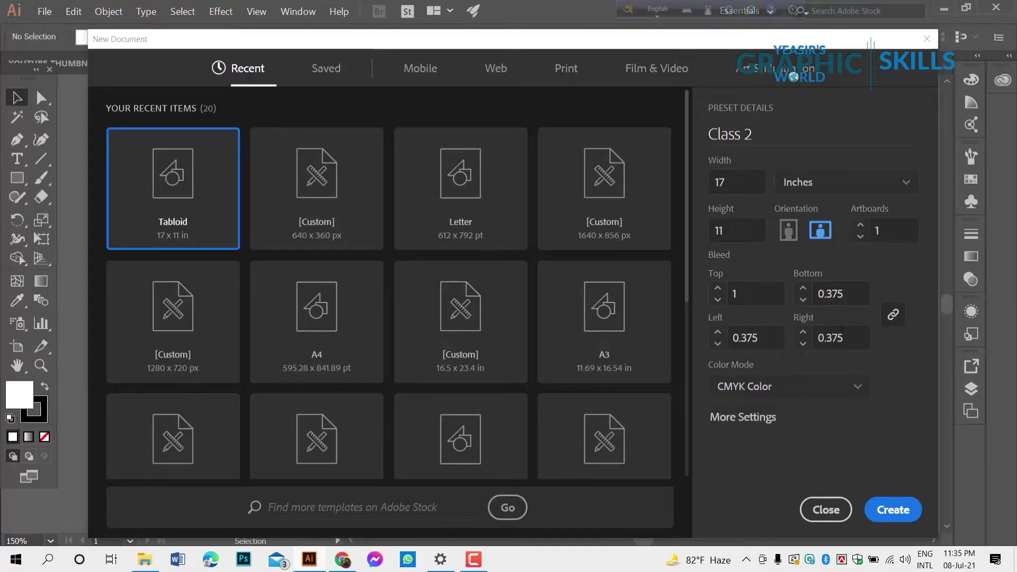
left_click(725, 297)
Enter a 0.125 inch bleed, then change all sides to 0.25 inch
type("0.")
type("125")
left_click(838, 280)
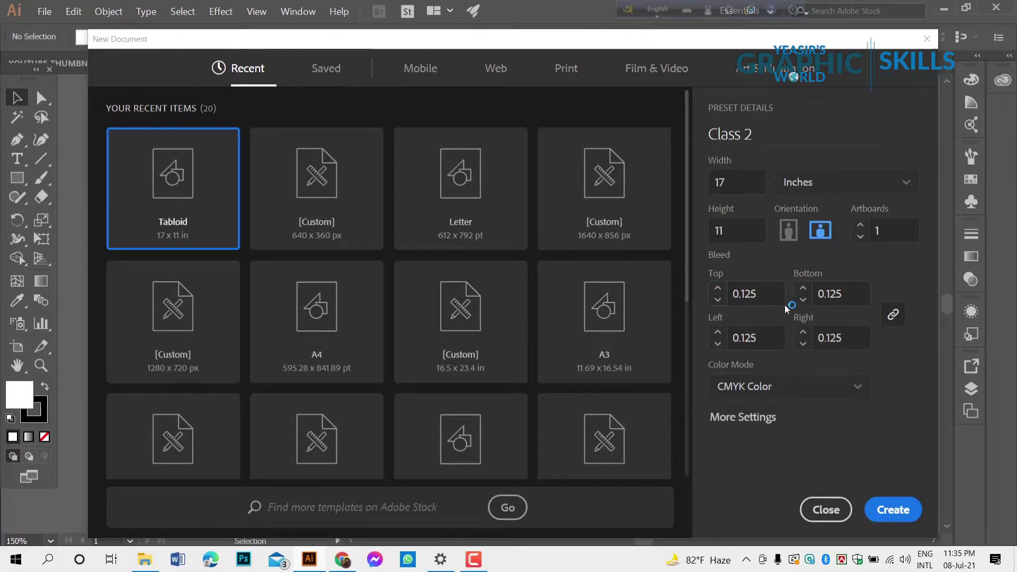
double_click(760, 294)
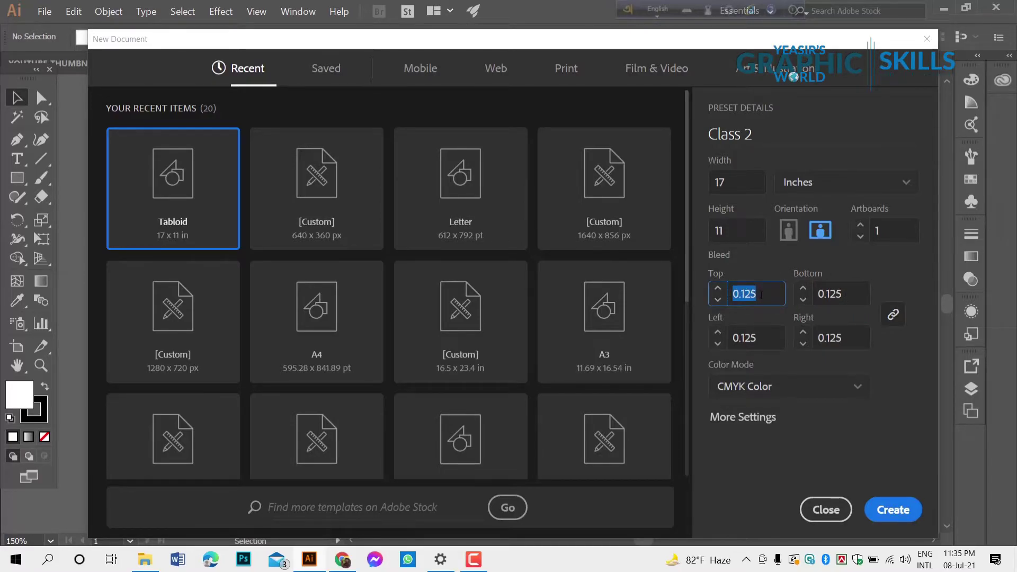
type("0.25")
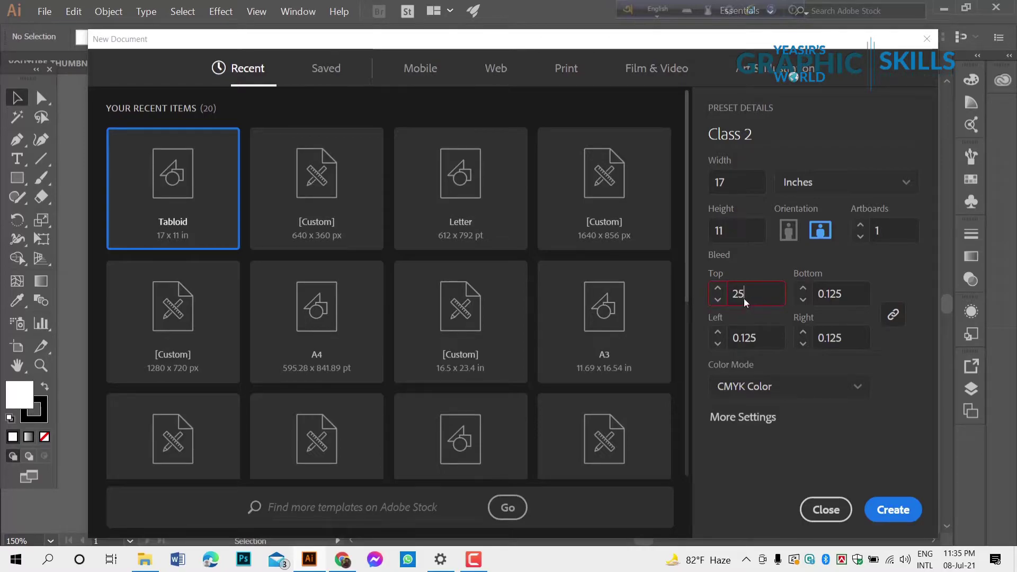
double_click(750, 293)
type("250")
key("BackSpace")
key("BackSpace")
key("BackSpace")
type("00")
type(".25")
left_click(781, 262)
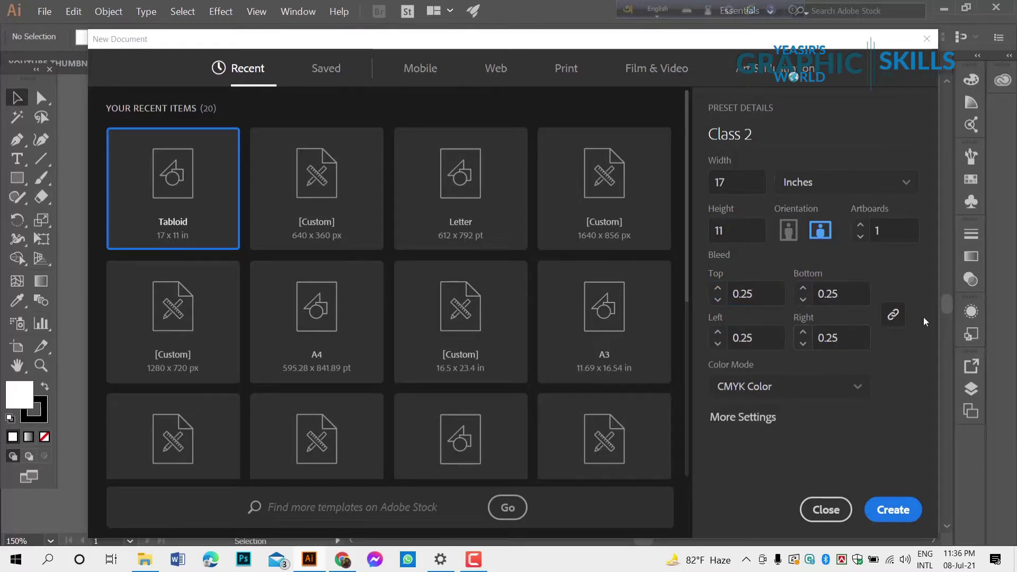
Unlink the bleeds, set Top back to 0.125 inch, and relink all four sides
left_click(894, 316)
double_click(756, 290)
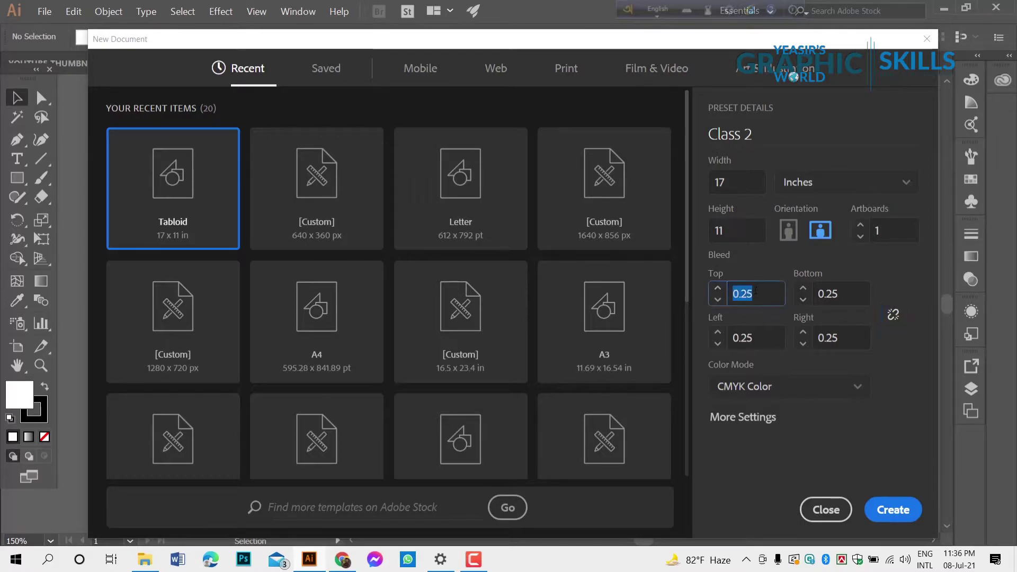
left_click(756, 291)
type("1.")
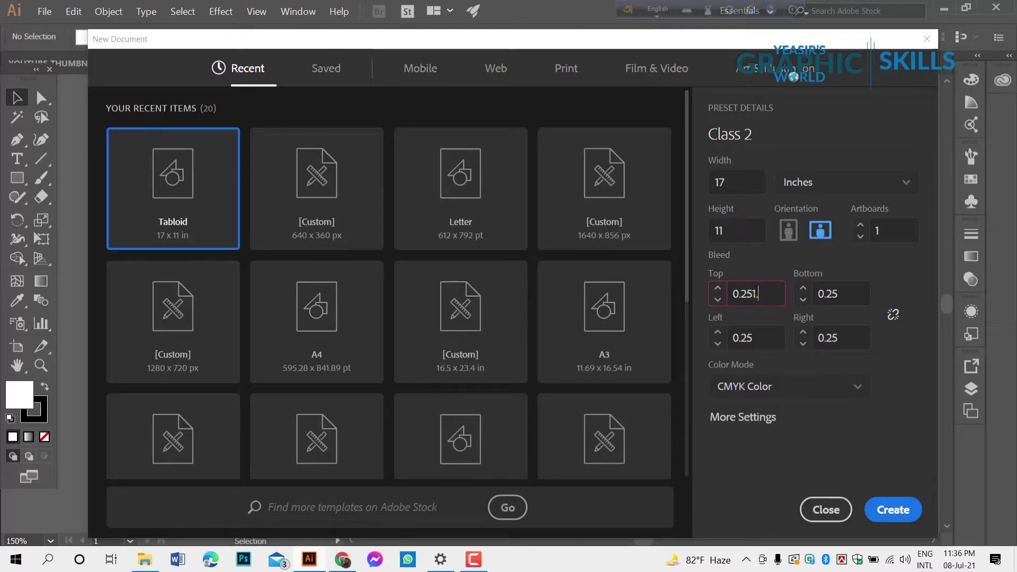
key("BackSpace")
key("BackSpace")
key("BackSpace")
key("BackSpace")
key("BackSpace")
key("BackSpace")
type("00.125")
left_click(785, 265)
left_click(893, 314)
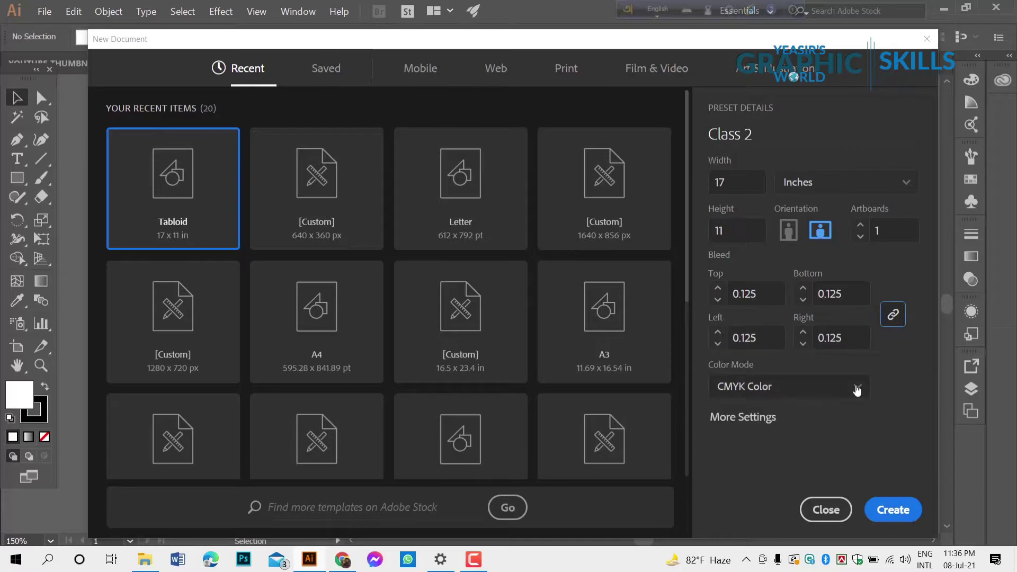
left_click(857, 390)
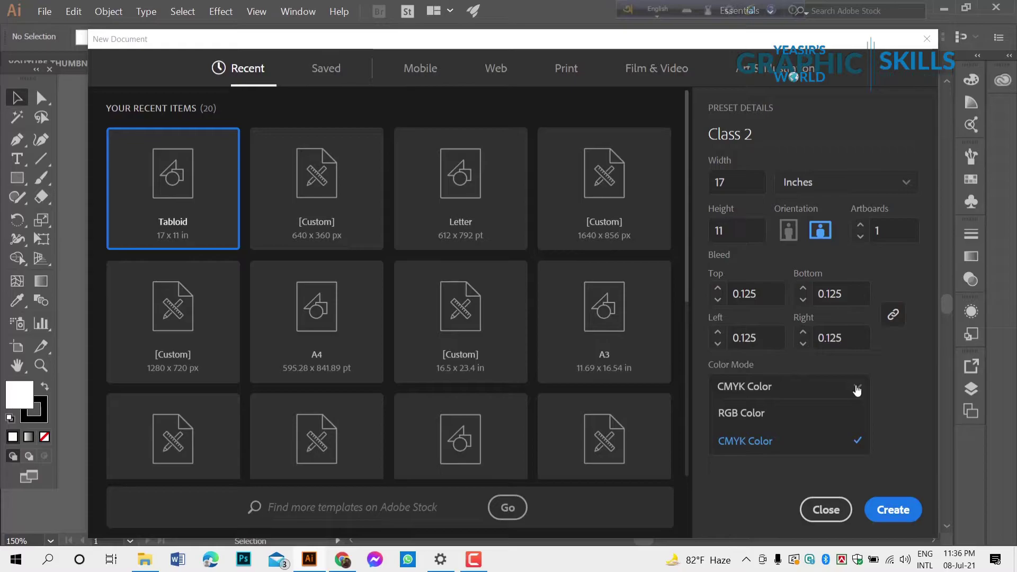
left_click(857, 390)
left_click(858, 412)
left_click(858, 395)
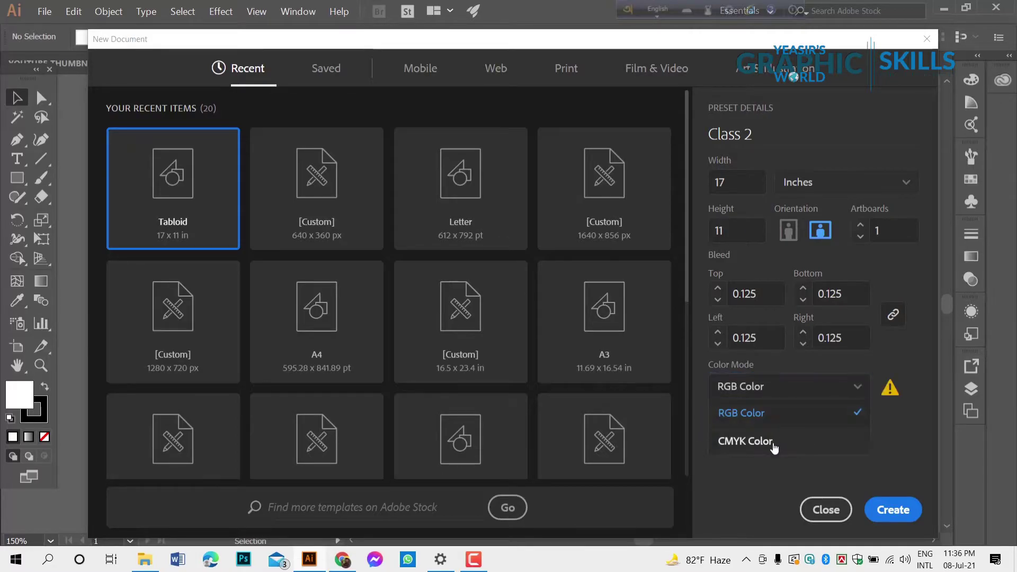
left_click(763, 442)
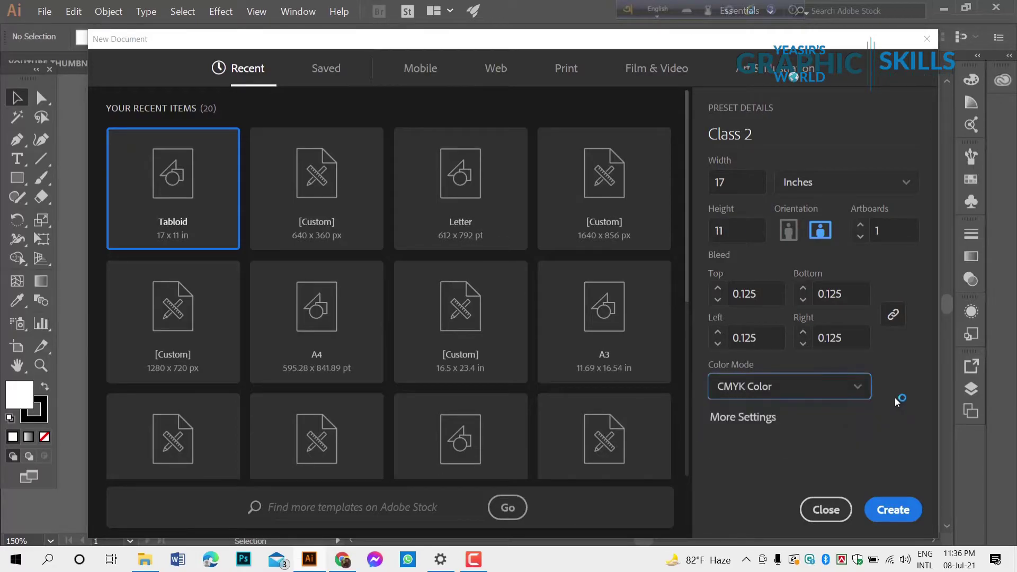
Open More Settings and choose the Print document profile
left_click(742, 418)
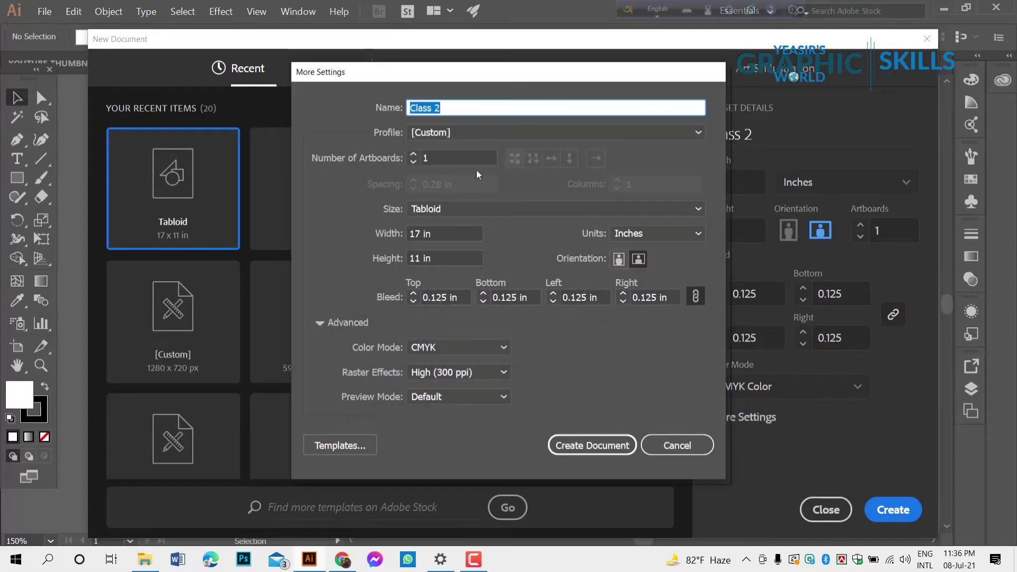
left_click_drag(460, 78, 395, 76)
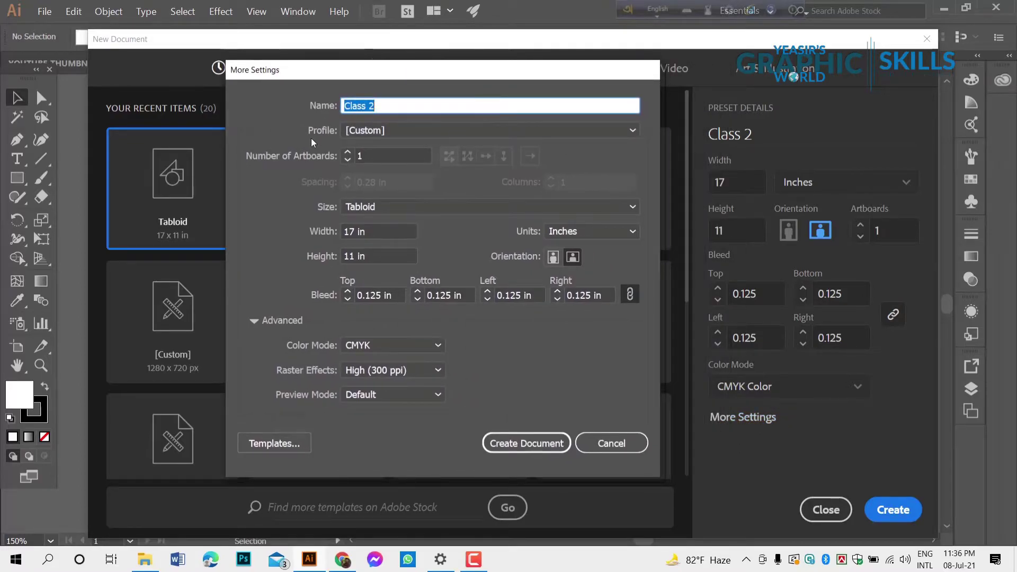
left_click(412, 129)
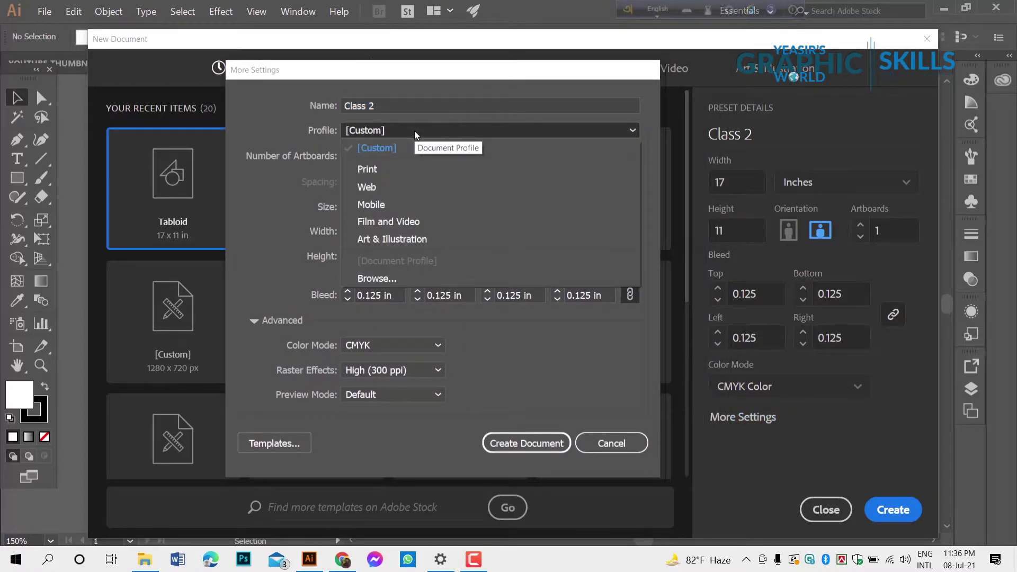
left_click(384, 170)
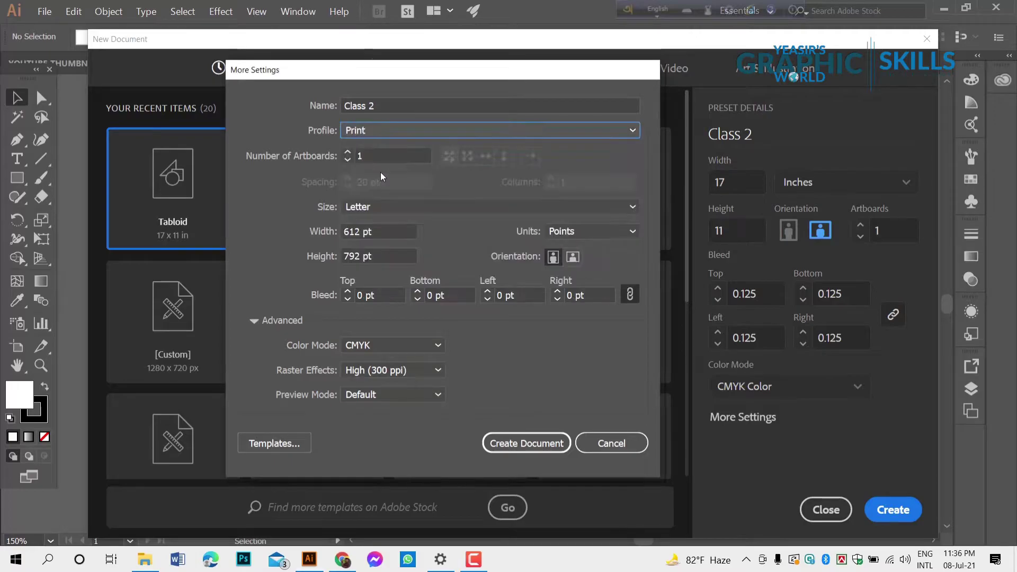
left_click(402, 132)
left_click(401, 132)
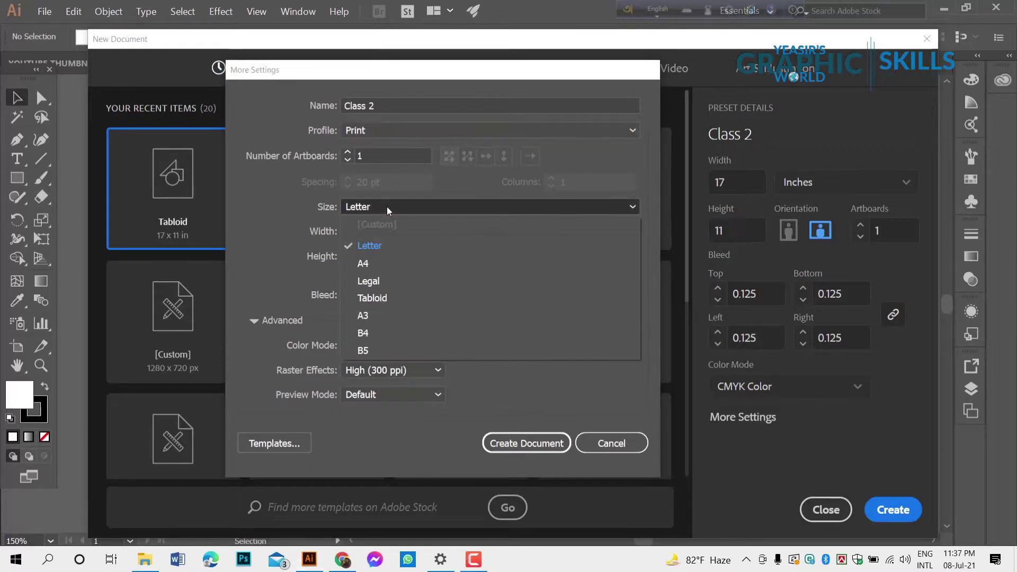
Set the size to A4, review Raster Effects (300 ppi) and Preview Mode, then cancel
left_click(371, 265)
left_click(382, 211)
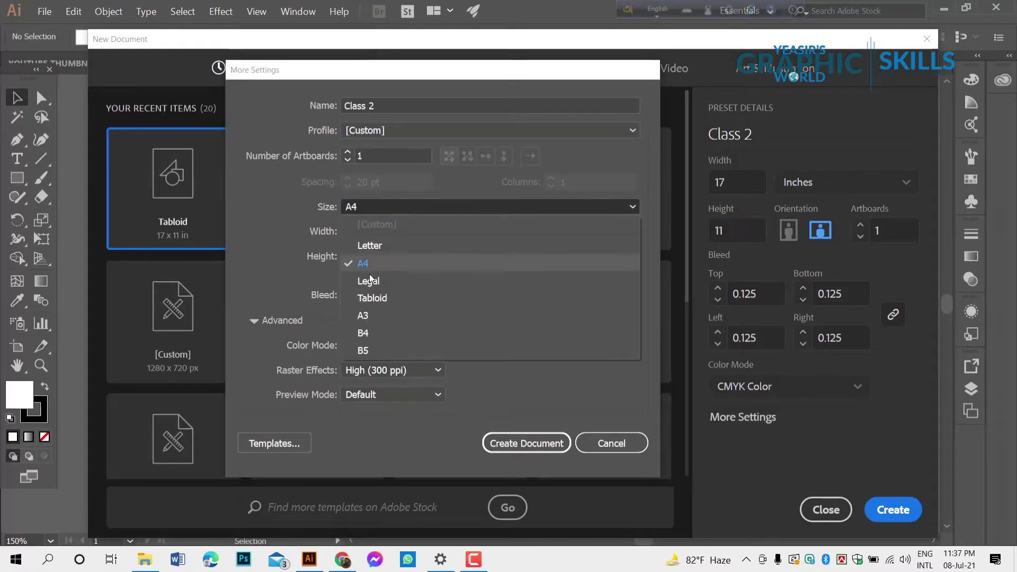
left_click(366, 206)
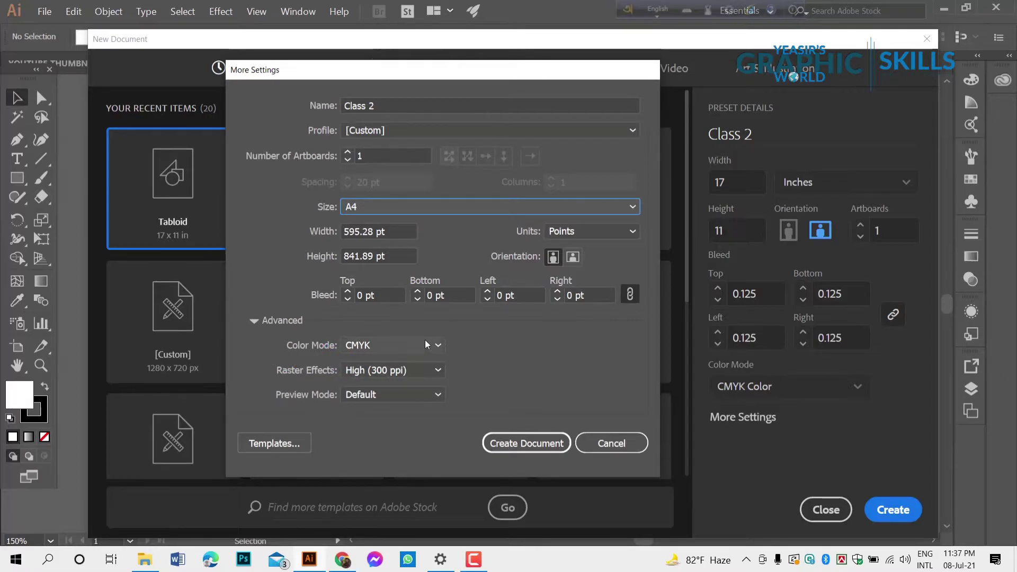
left_click(426, 374)
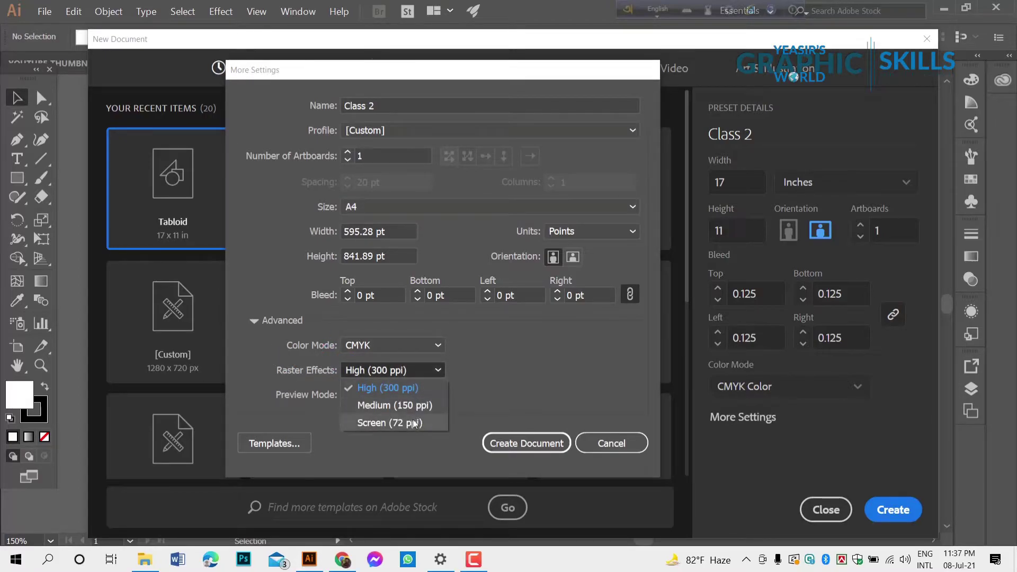
left_click(422, 369)
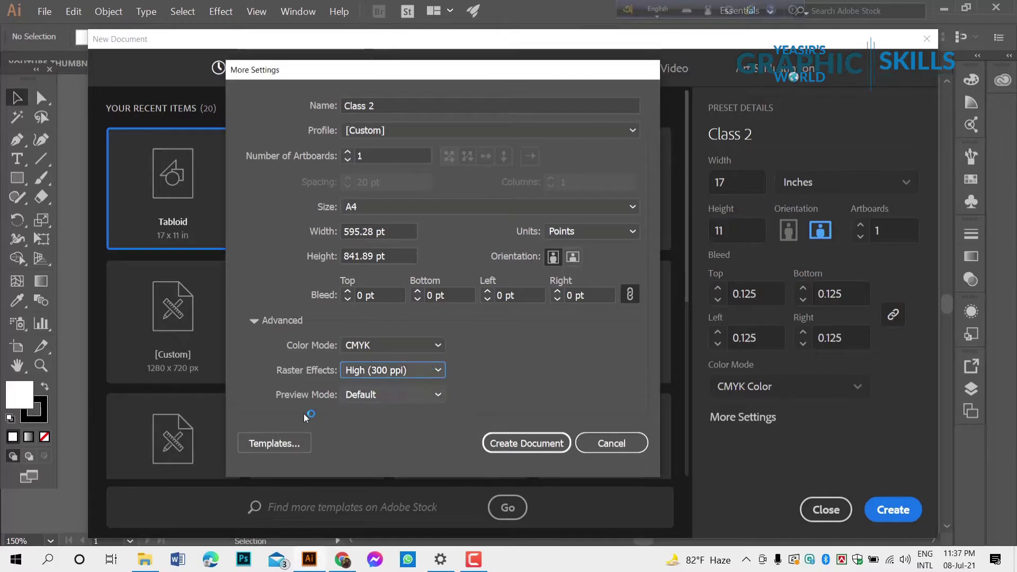
left_click(437, 395)
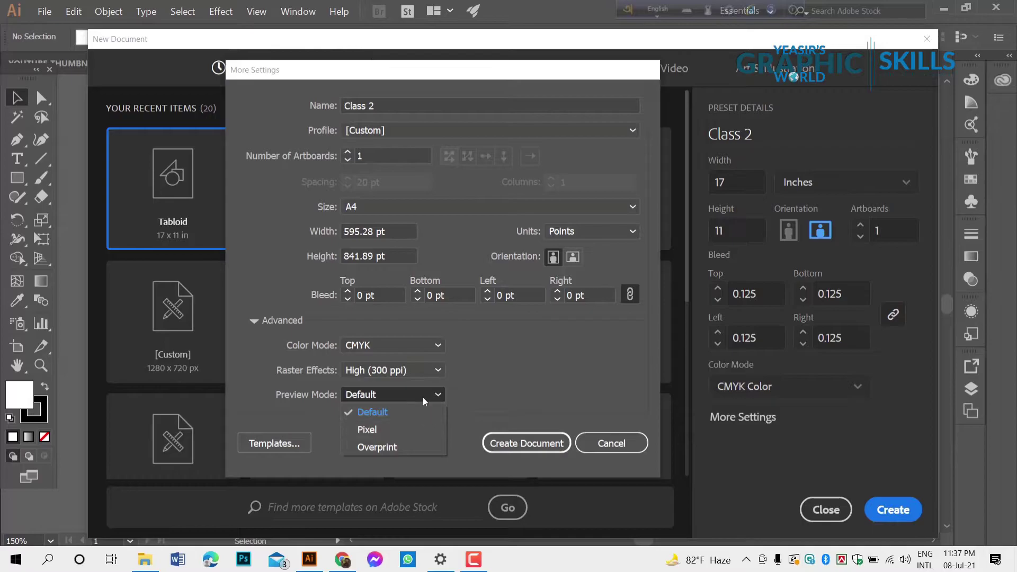
left_click(423, 396)
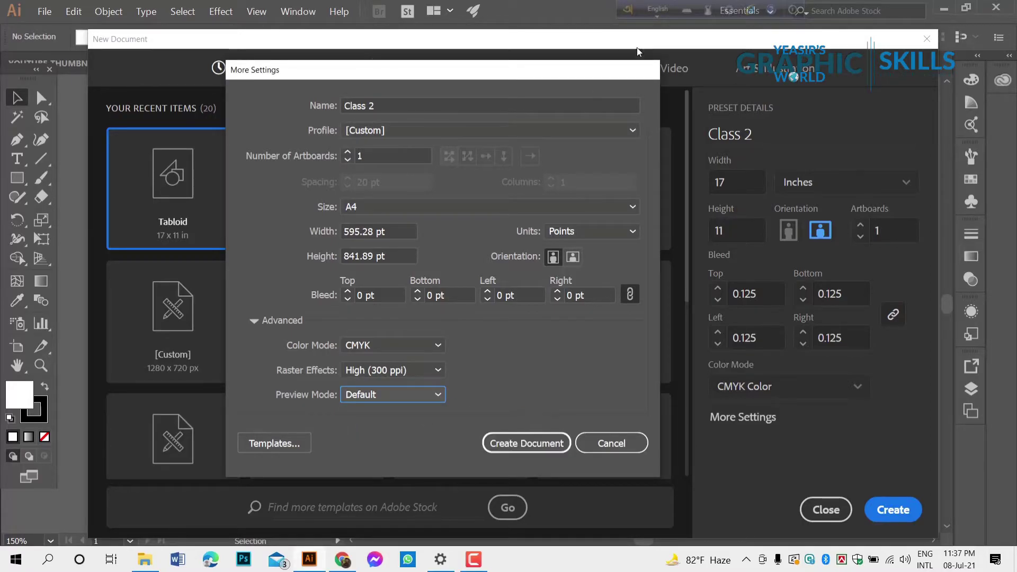
left_click(608, 449)
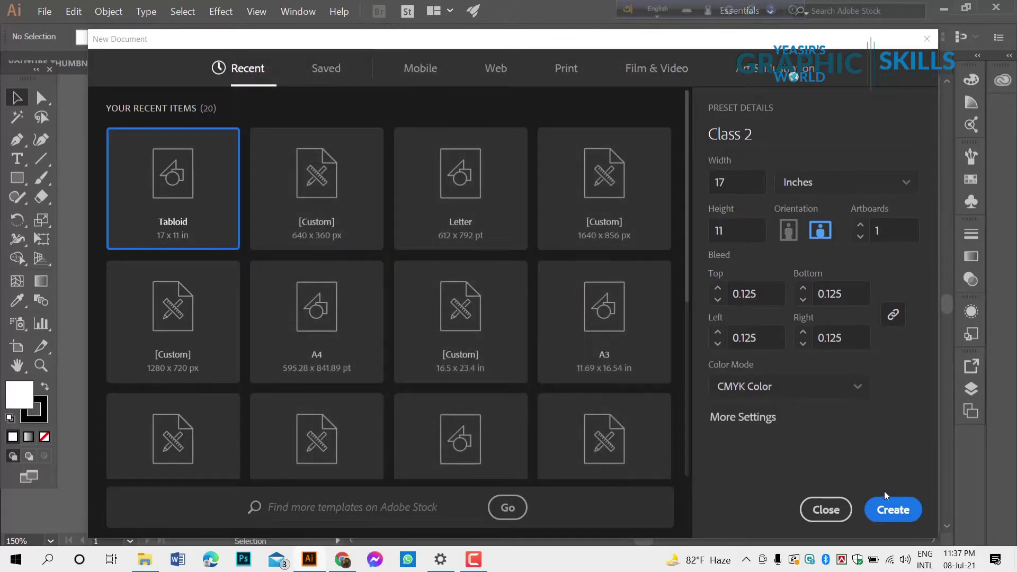
Create the Class 2 document and compare it with the Untitled-1 thumbnail document
left_click(887, 500)
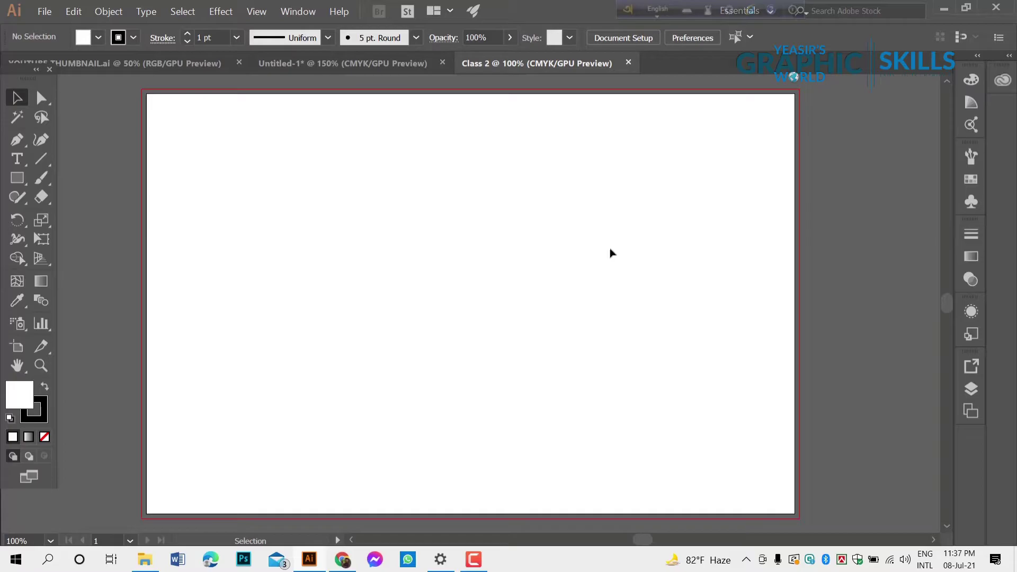
scroll(604, 260, "down", 2, "alt")
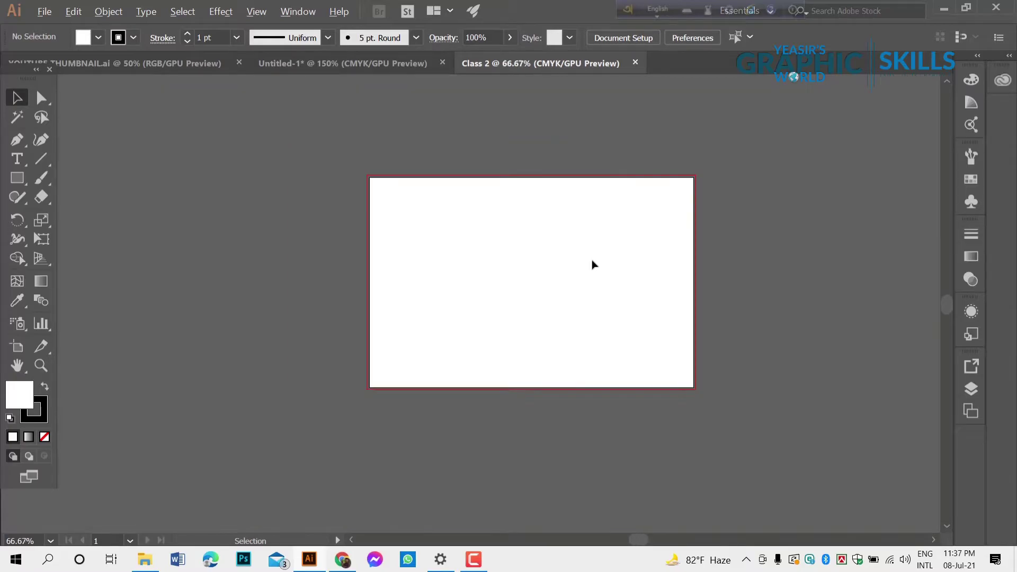
left_click(403, 64)
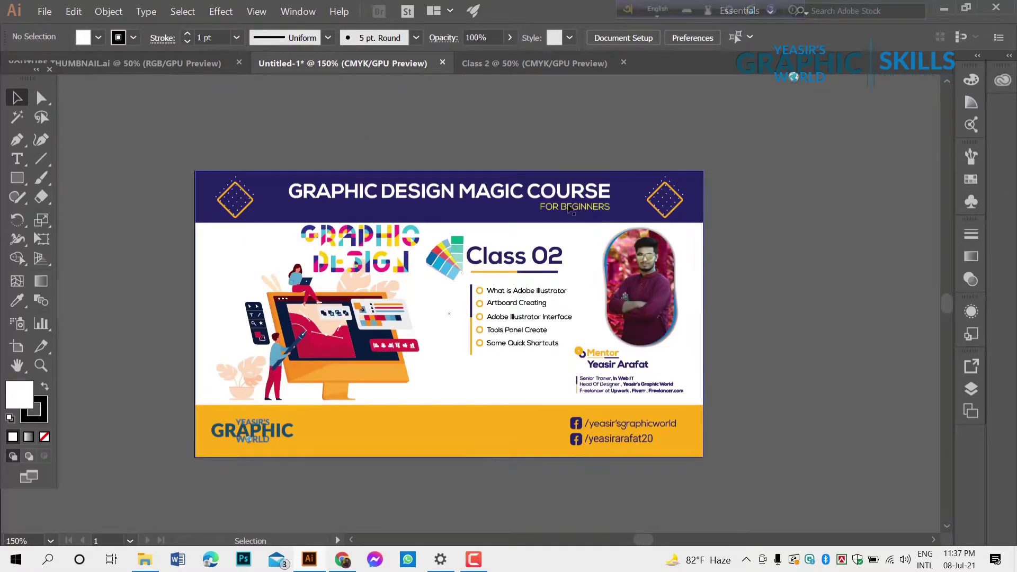
left_click(524, 62)
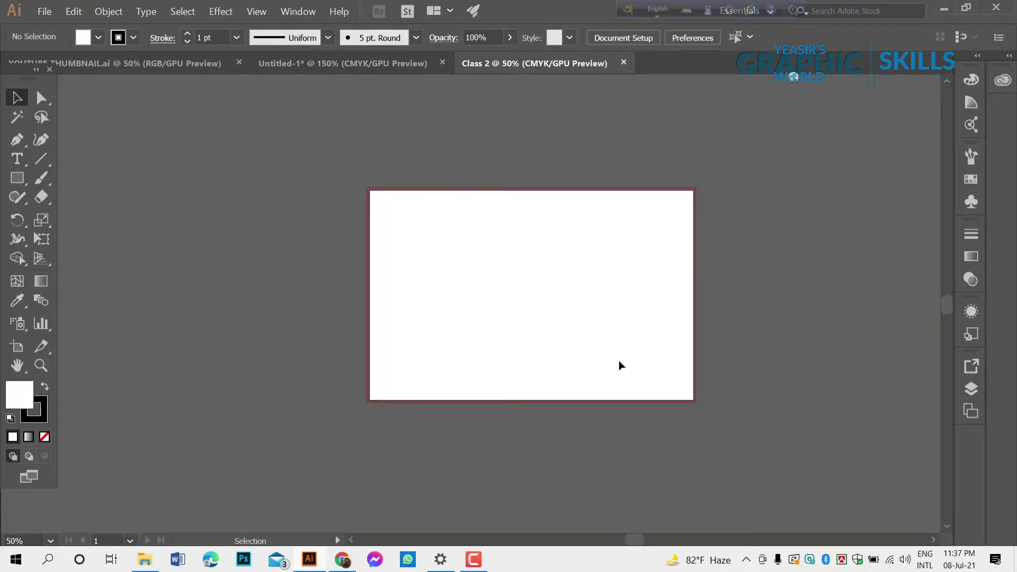
scroll(453, 159, "up", 5, "alt")
scroll(628, 261, "down", 1, "alt")
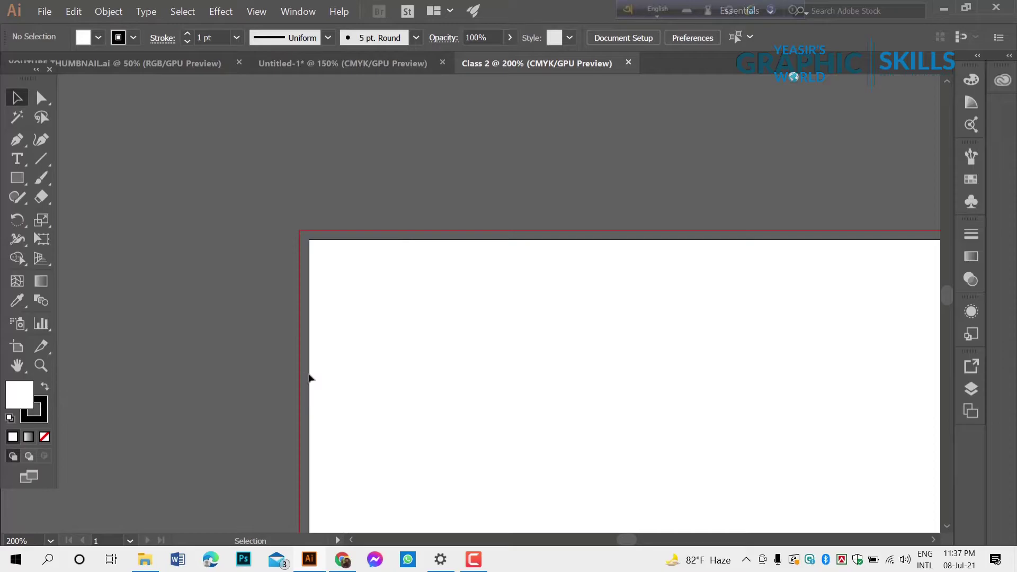
scroll(323, 264, "down", 4, "alt")
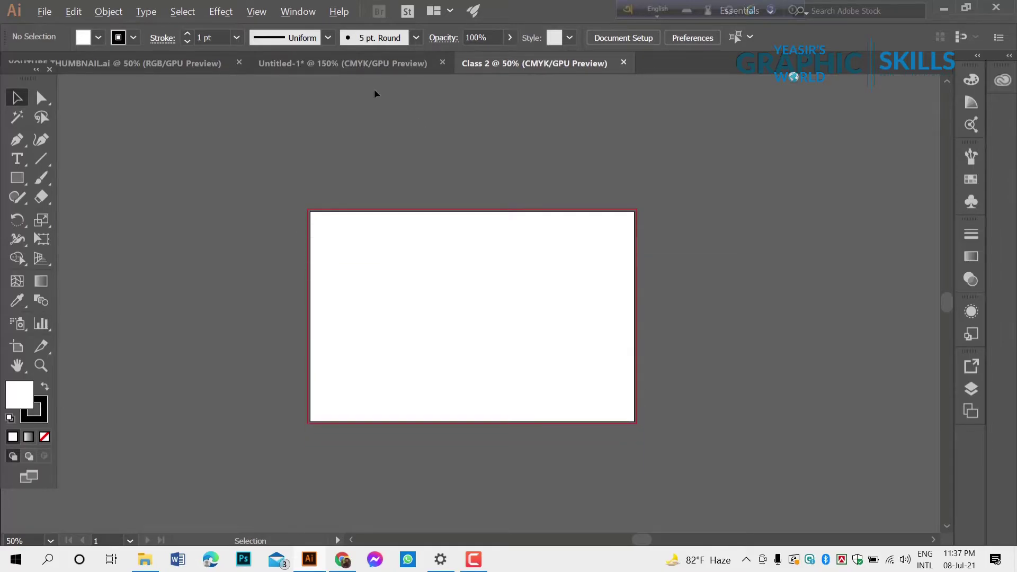
scroll(325, 223, "up", 3, "alt")
scroll(344, 206, "down", 2, "alt")
left_click(397, 68)
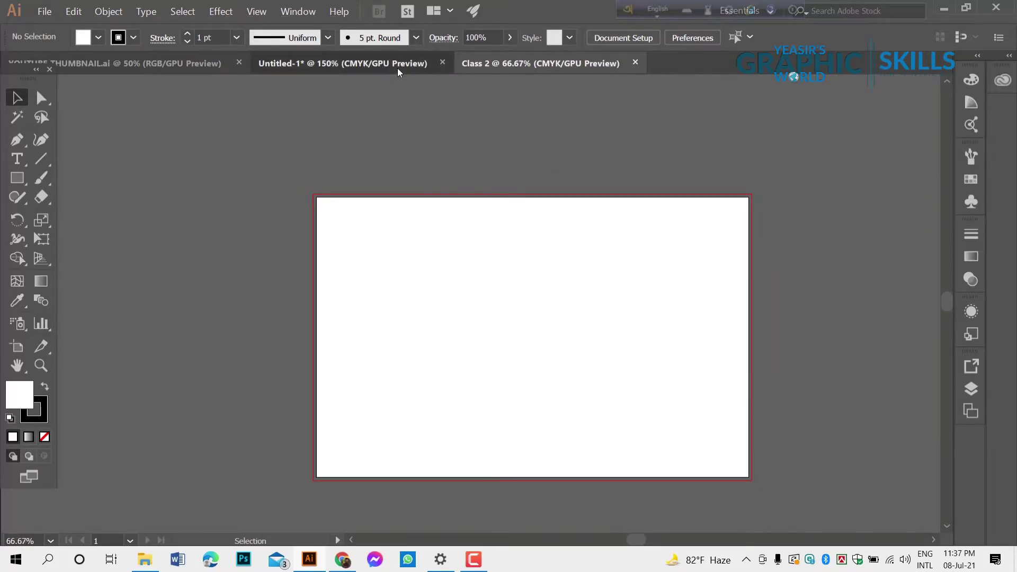
scroll(559, 158, "up", 1)
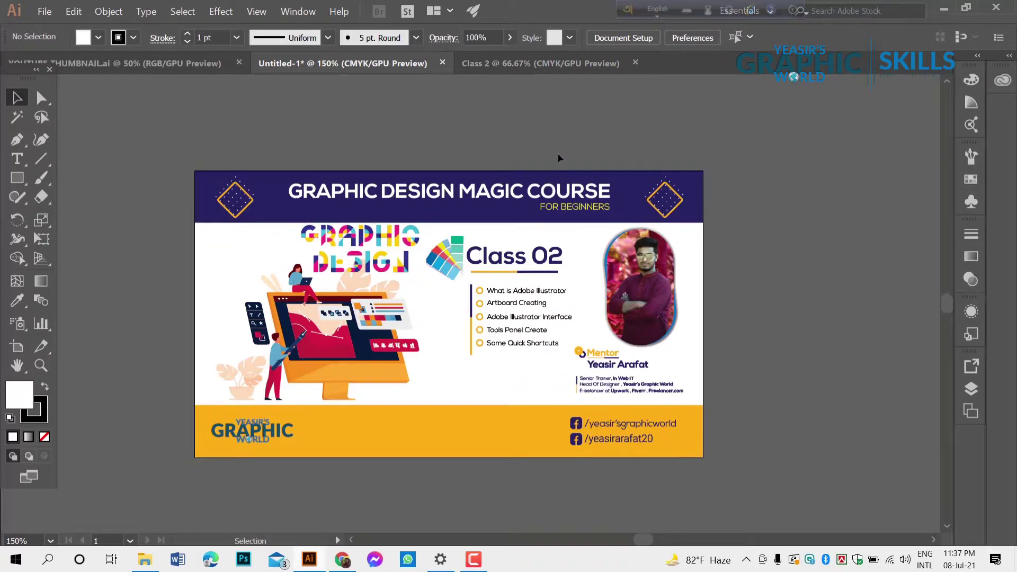
scroll(545, 127, "up", 1)
left_click(542, 63)
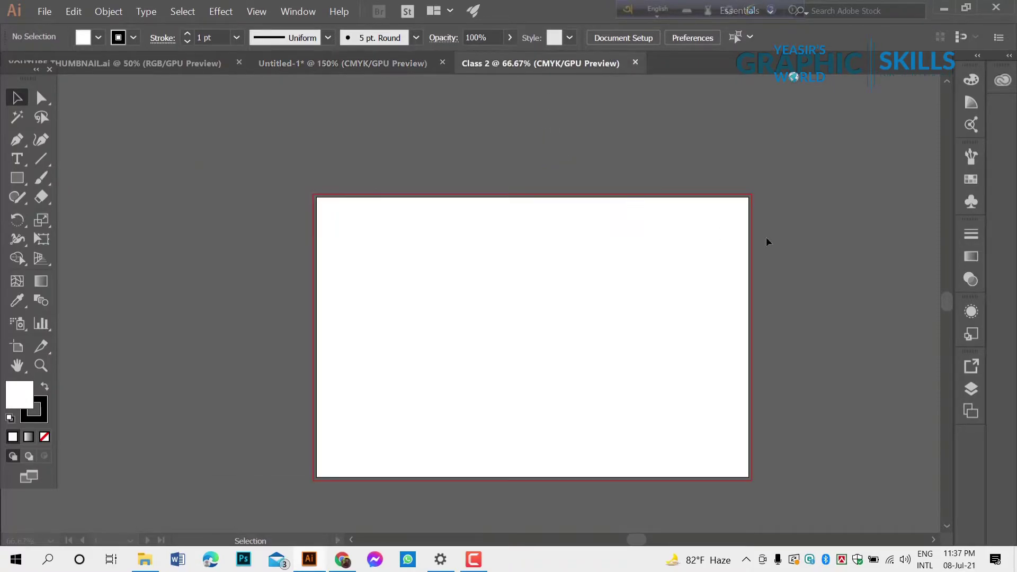
scroll(636, 247, "down", 1)
scroll(686, 249, "down", 4)
scroll(717, 254, "up", 1)
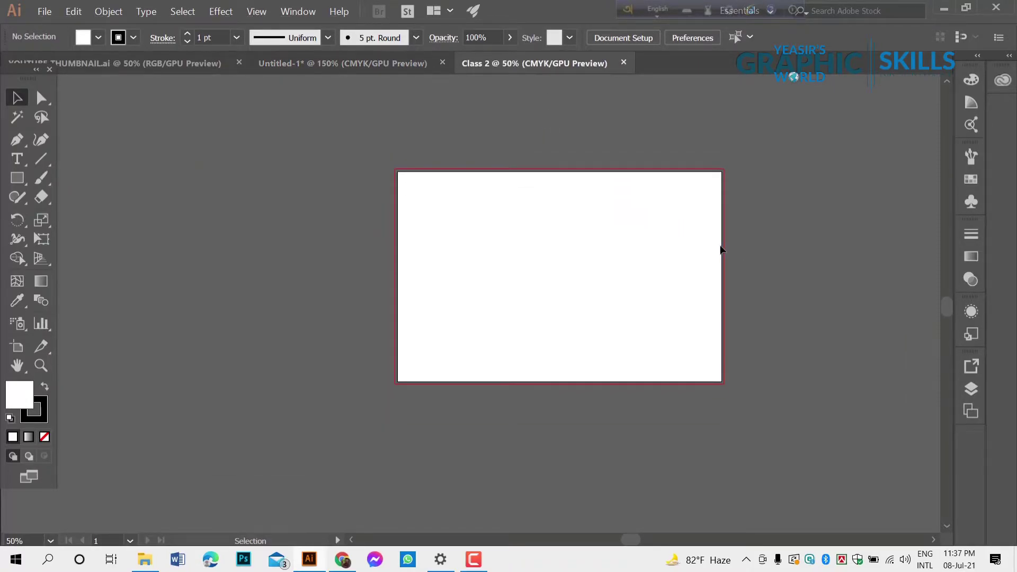
scroll(722, 249, "up", 1)
Copy all of the Untitled-1 thumbnail artwork and paste it into Class 2
left_click(375, 65)
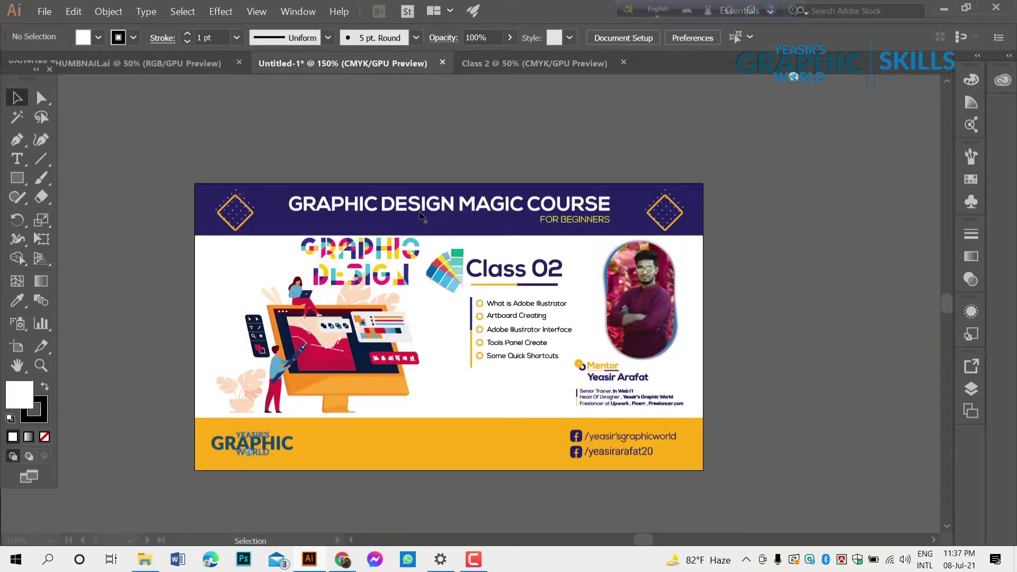
scroll(460, 222, "down", 1)
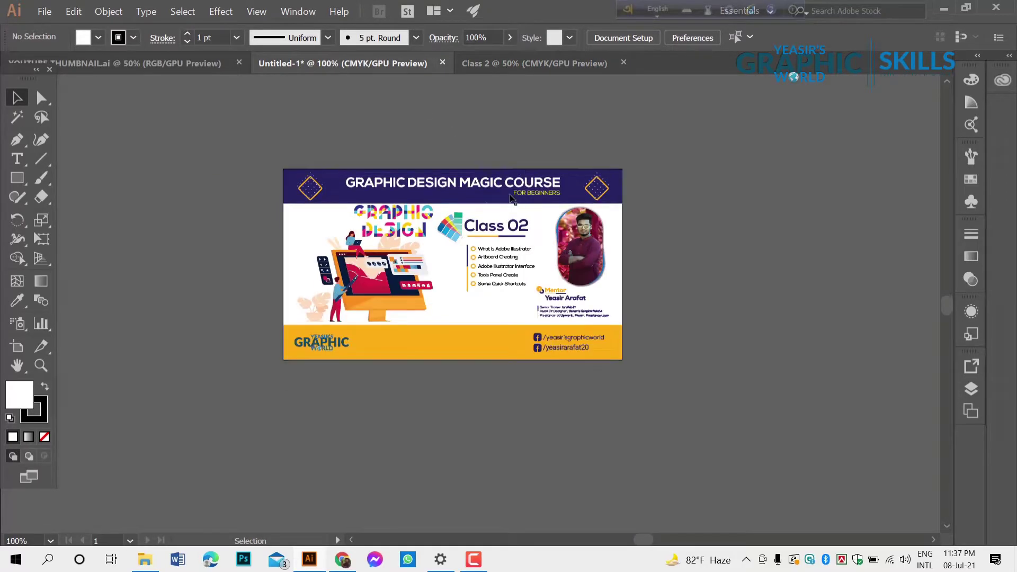
scroll(363, 173, "up", 1)
key("ctrl+a")
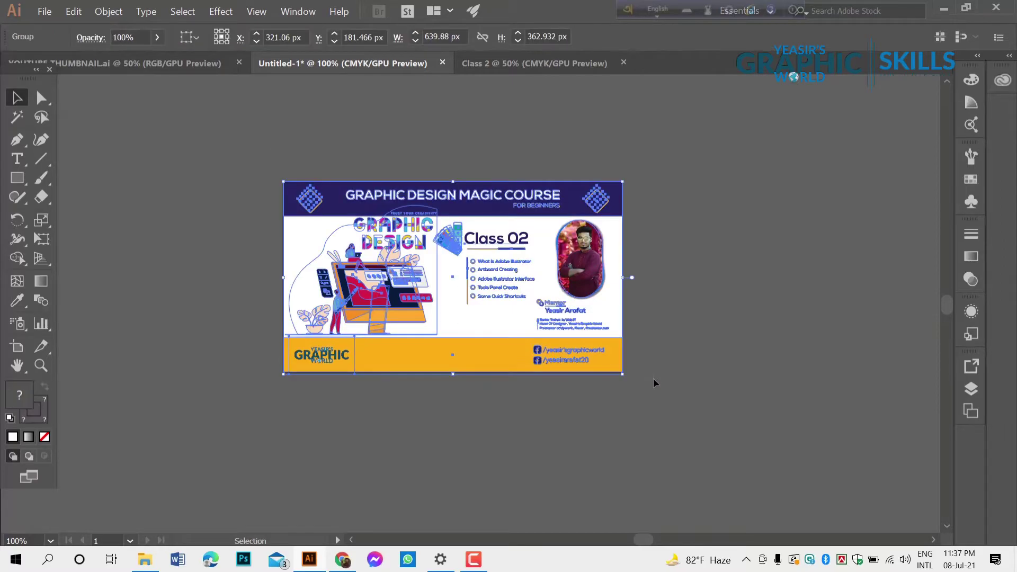
left_click(490, 63)
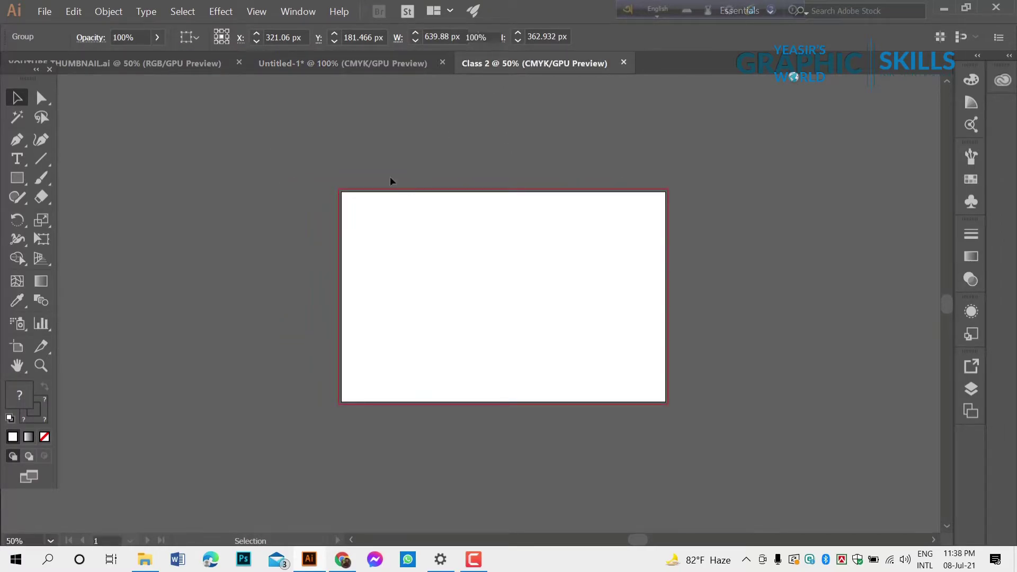
scroll(389, 175, "up", 4)
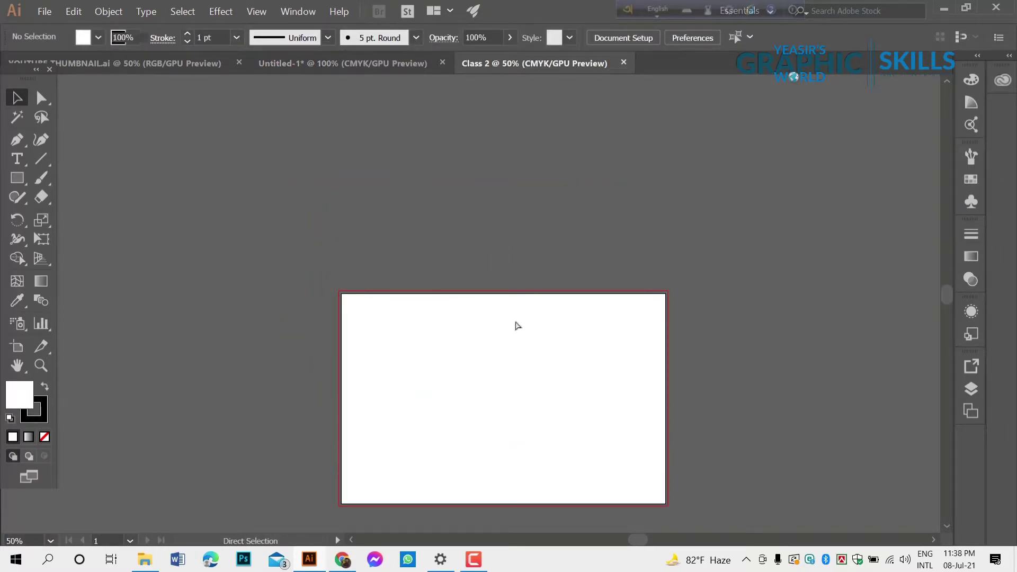
key("ctrl+v")
Move the pasted thumbnail to the upper left and enlarge it beside the artboard
mouse_move(454, 263)
left_mouse_down()
mouse_move(206, 203)
mouse_move(132, 150)
left_mouse_up()
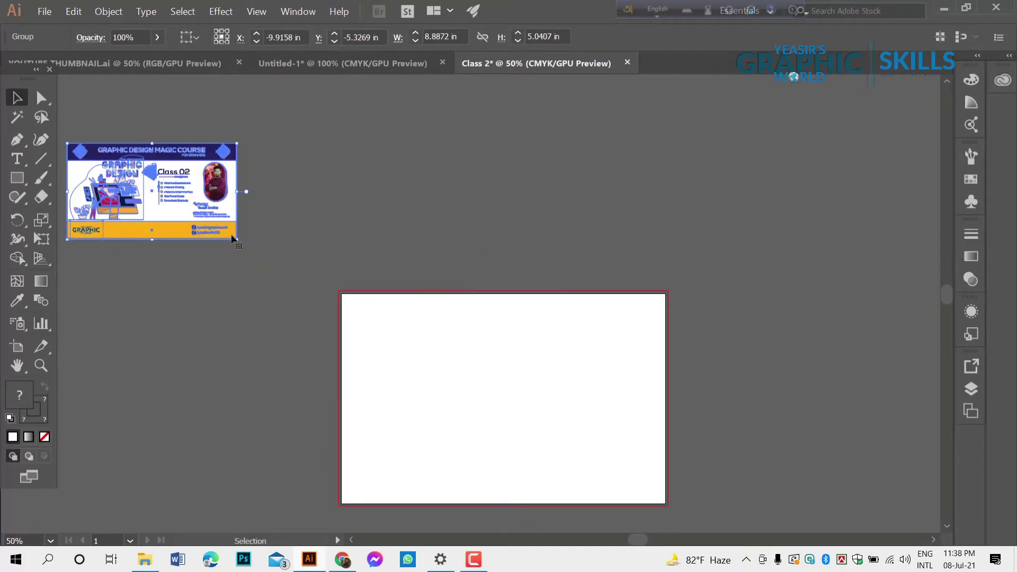
left_click_drag(235, 240, 337, 315)
left_click(326, 326)
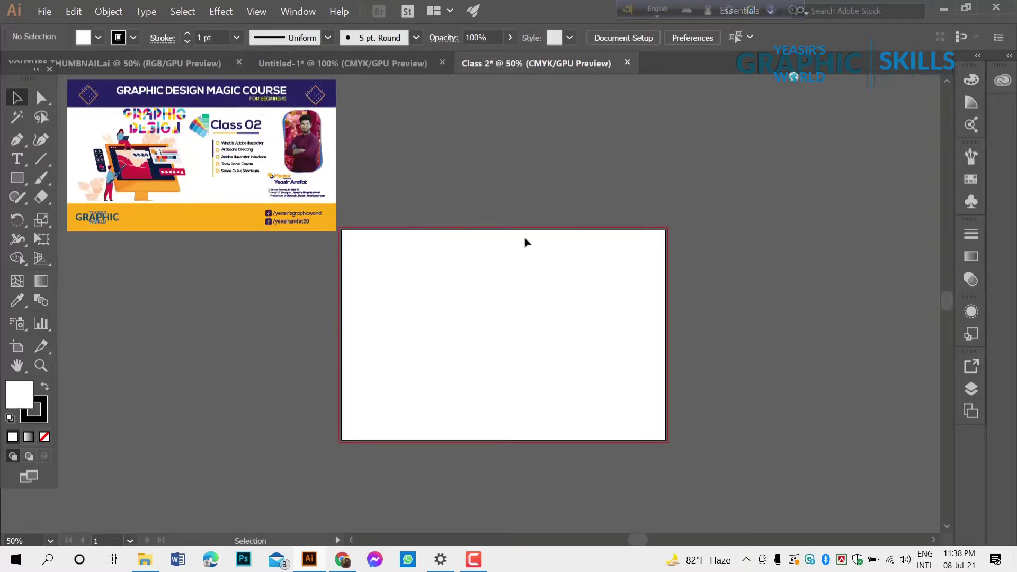
key("ctrl+minus")
key("ctrl+plus")
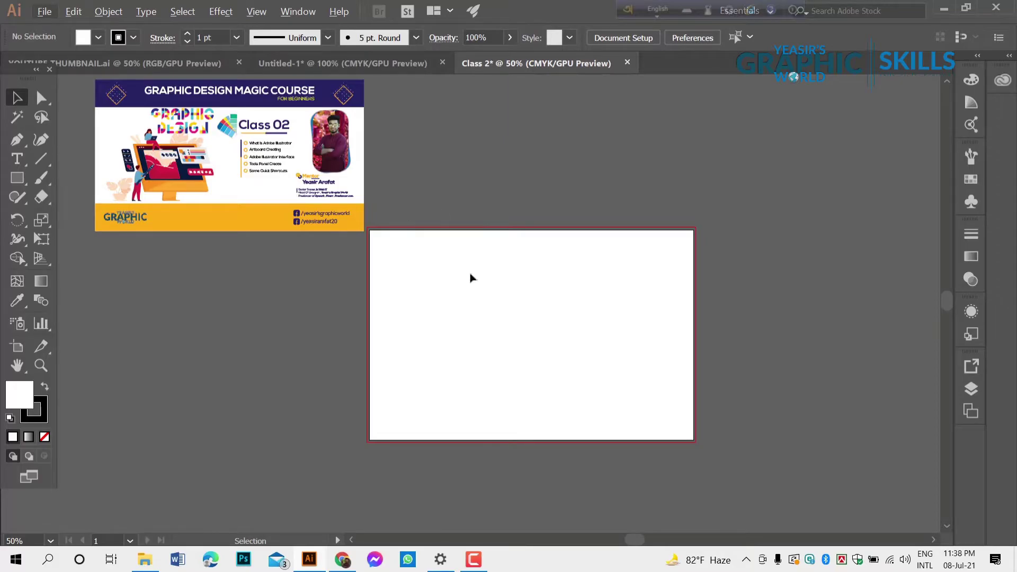
scroll(370, 244, "up", 1)
scroll(445, 259, "down", 1)
scroll(476, 265, "up", 1)
scroll(510, 288, "down", 2)
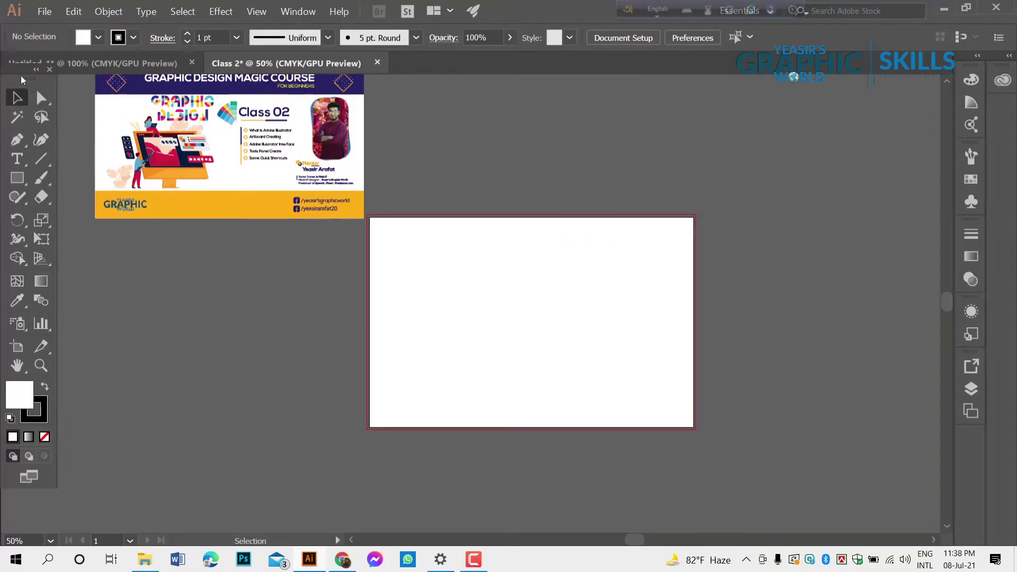
left_click_drag(20, 72, 20, 77)
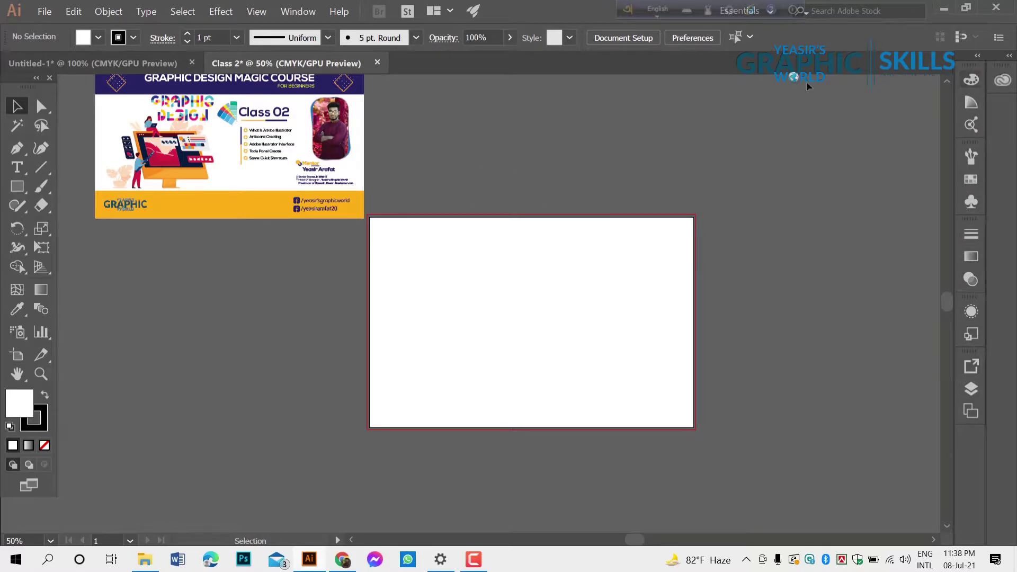
scroll(407, 147, "up", 1)
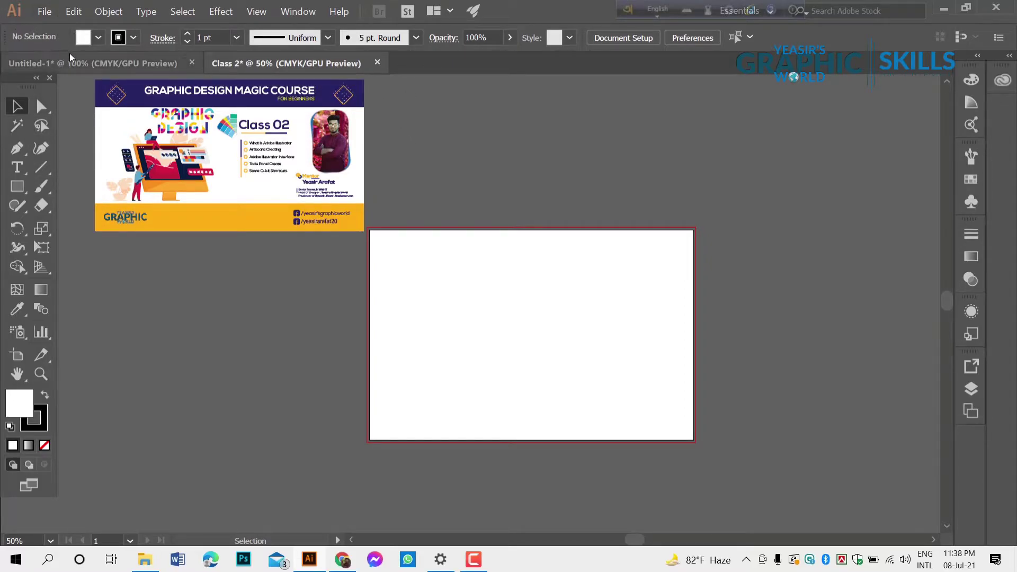
Try orange, black and dark green fills, then set the fill back to white
left_click(115, 40)
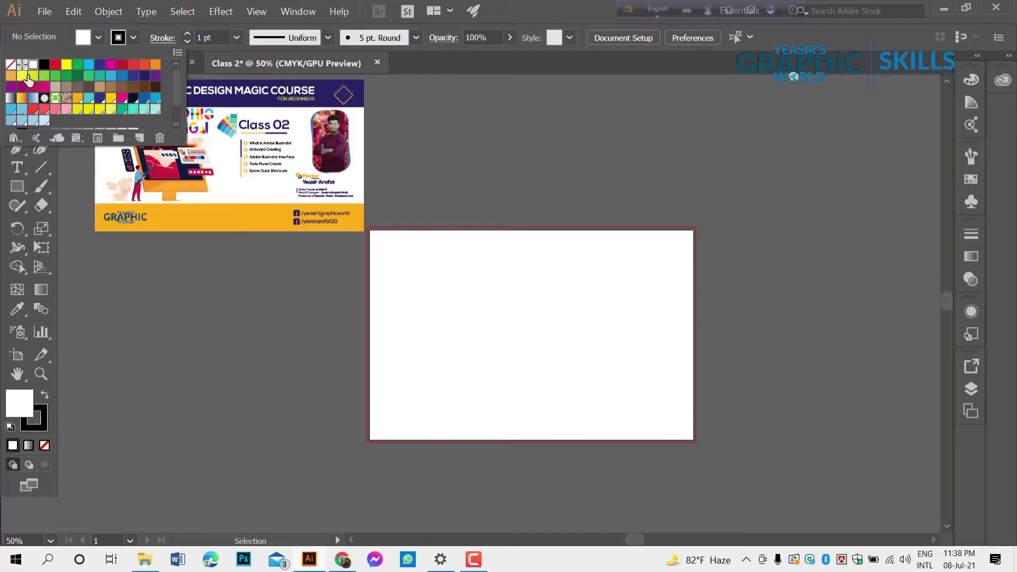
left_click(154, 66)
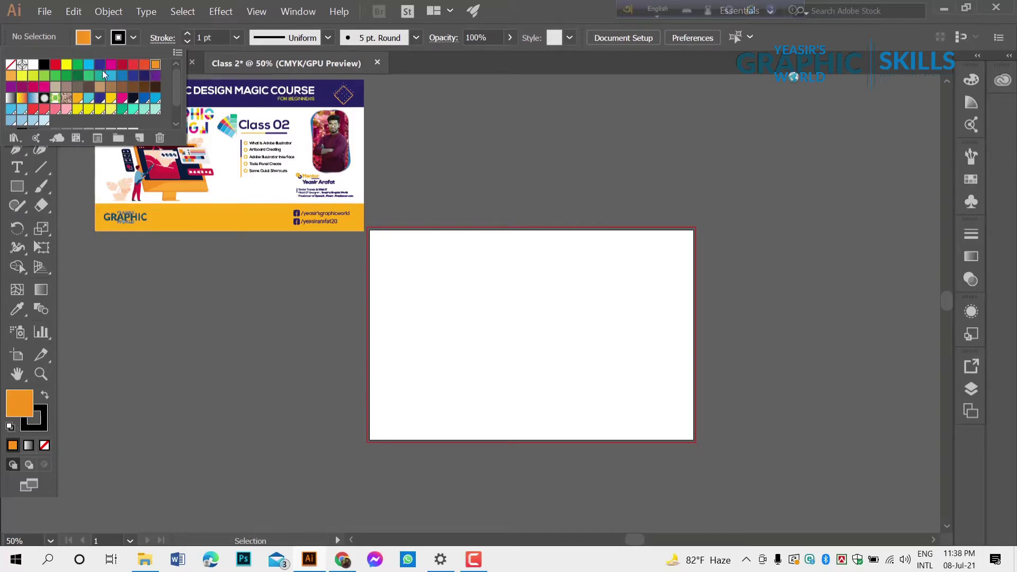
left_click(45, 65)
left_click(77, 75)
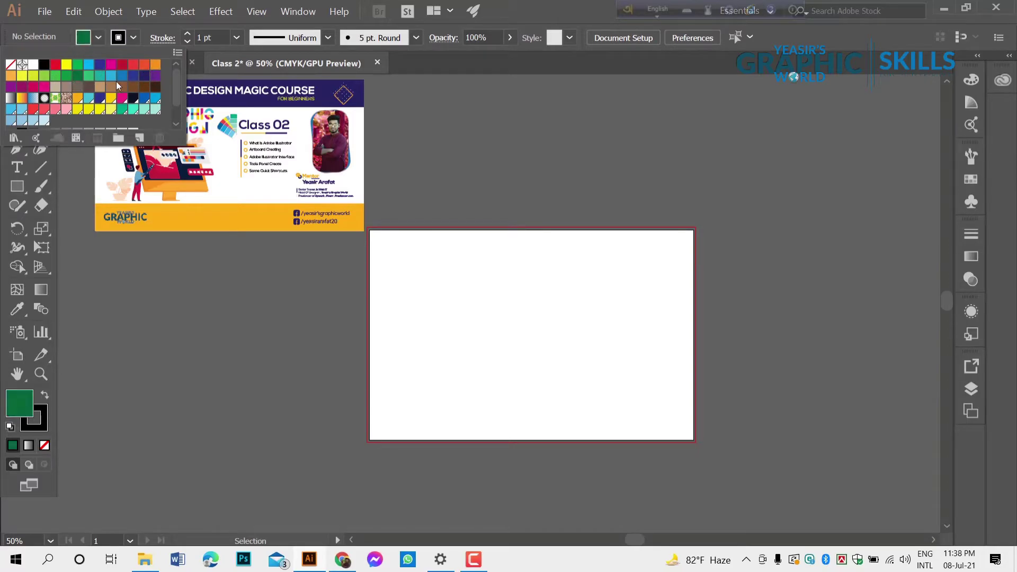
left_click(33, 64)
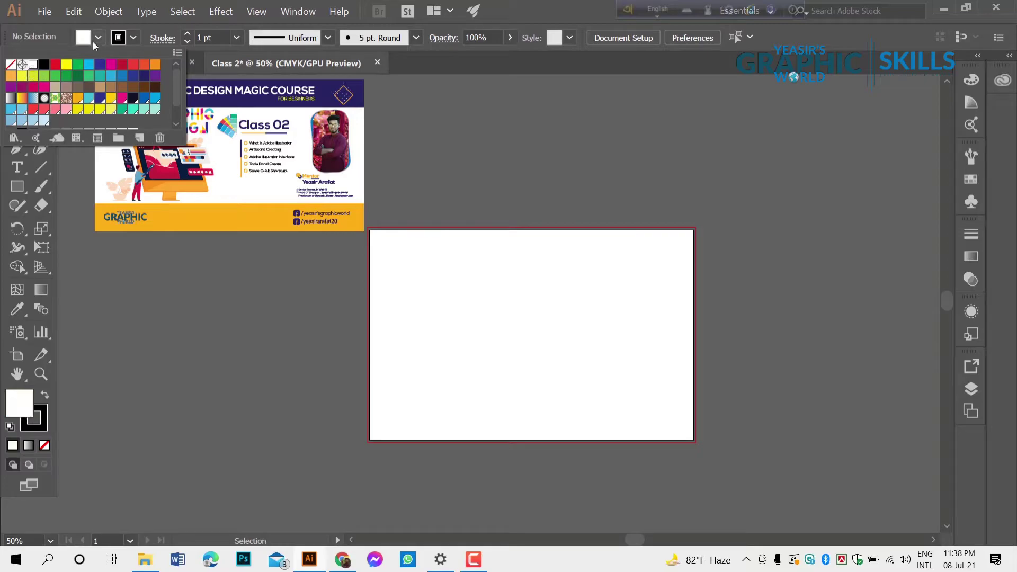
Leave the stroke colour unchanged, set stroke weight to 1 pt, and show the width profiles
left_click(134, 38)
left_click(134, 39)
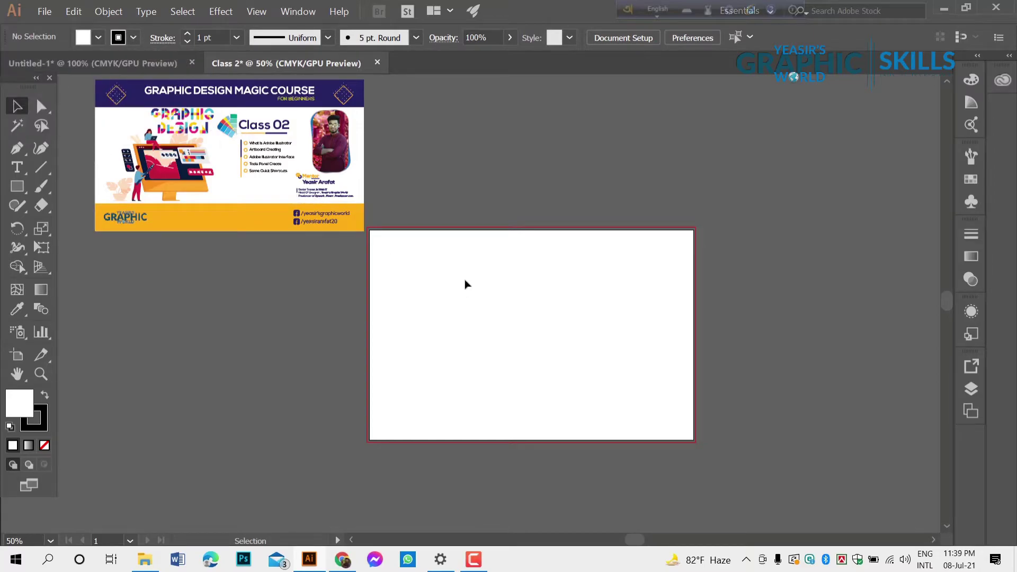
scroll(81, 135, "up", 1, "alt")
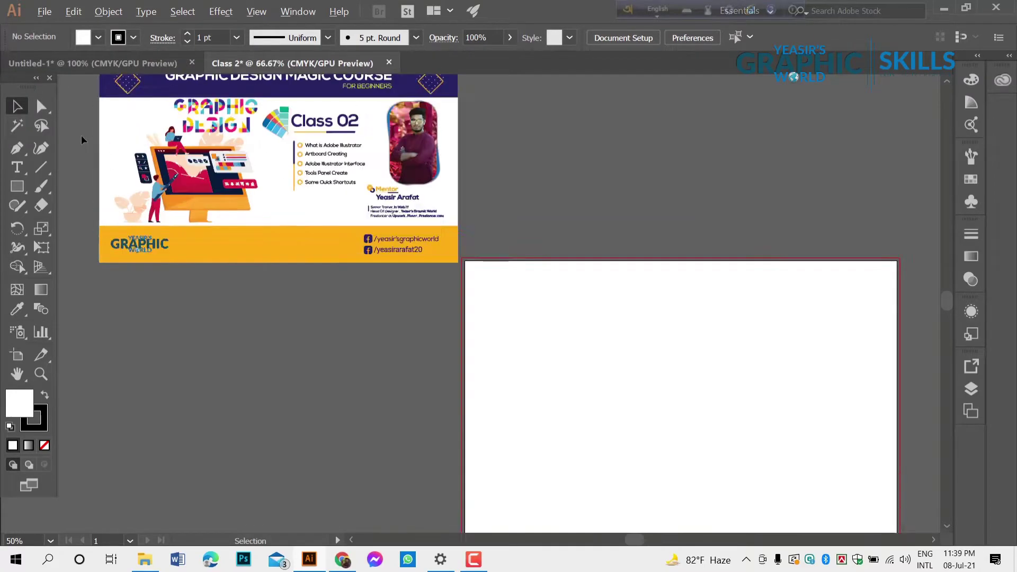
scroll(81, 135, "up", 1, "alt")
scroll(84, 191, "up", 1, "alt")
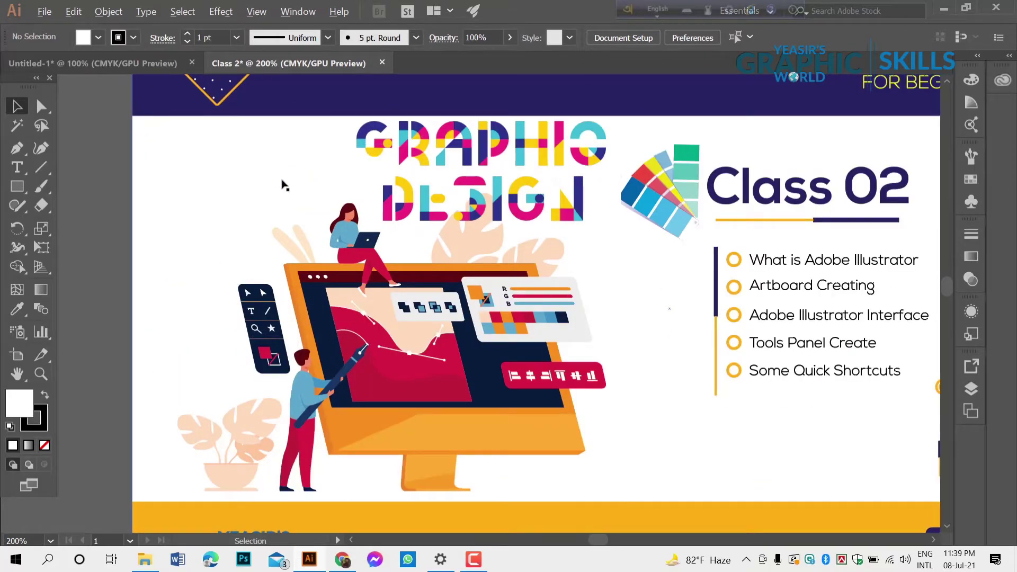
scroll(284, 186, "down", 3, "alt")
scroll(577, 232, "up", 1, "alt")
scroll(287, 204, "down", 1, "alt")
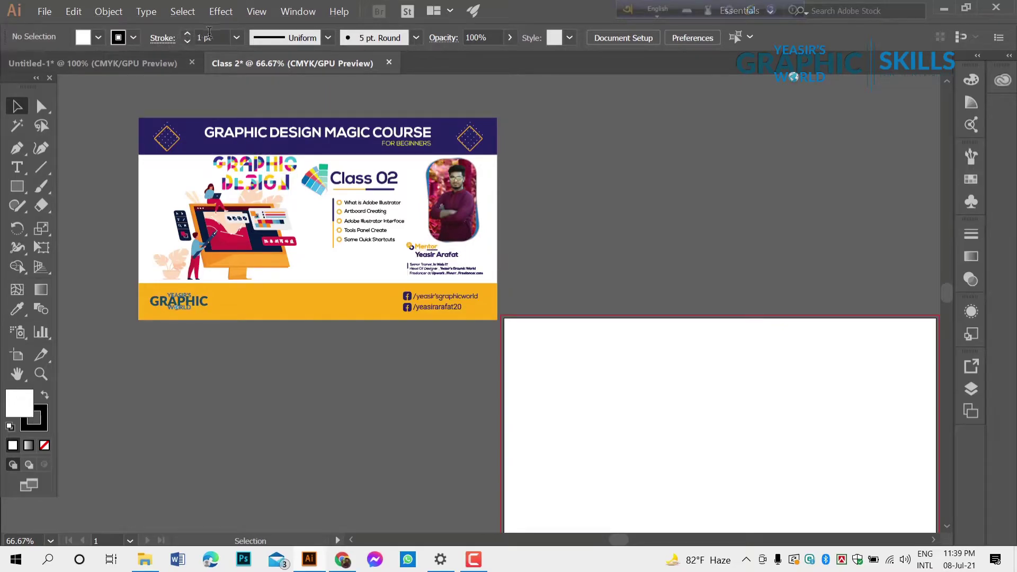
left_click(188, 35)
left_click(291, 39)
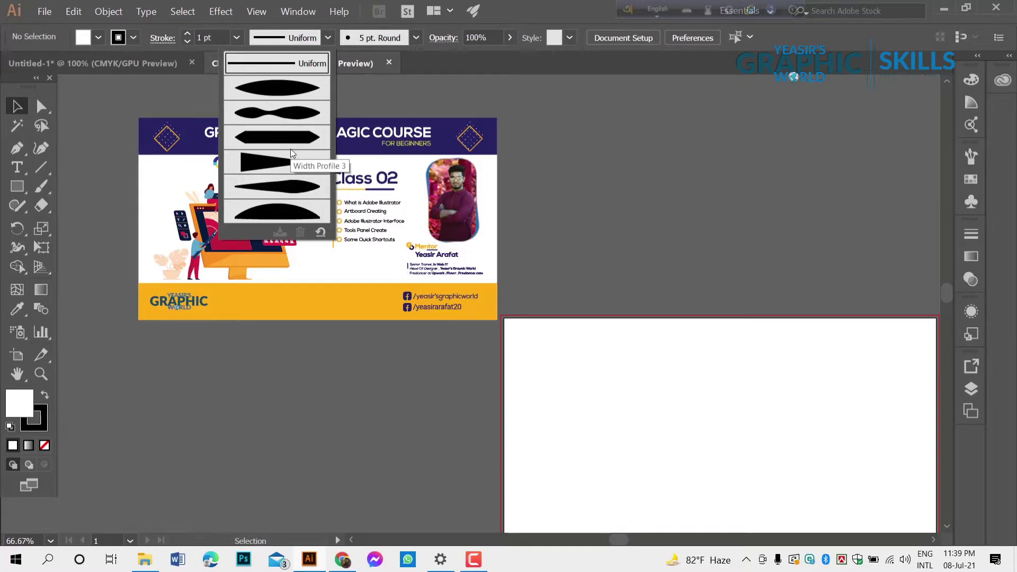
Close the width profiles, browse brush definitions, focus Opacity, and marquee-select the banner group
left_click(300, 38)
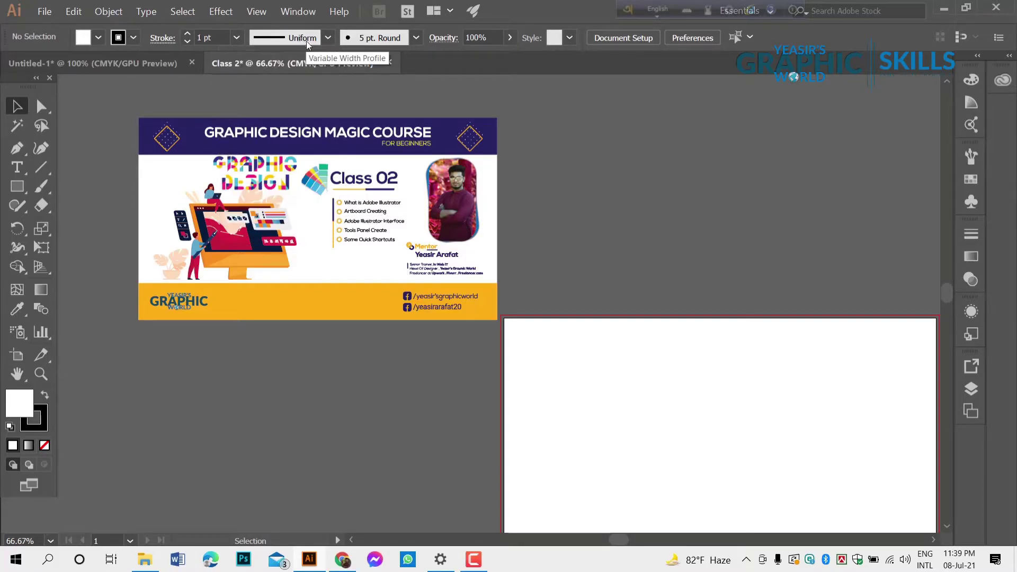
left_click(369, 40)
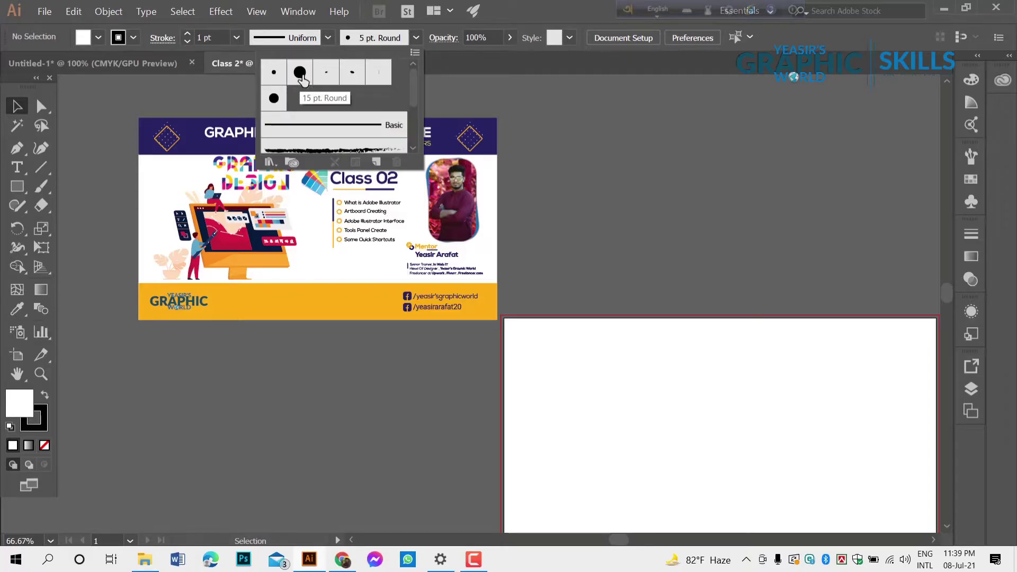
left_click(370, 40)
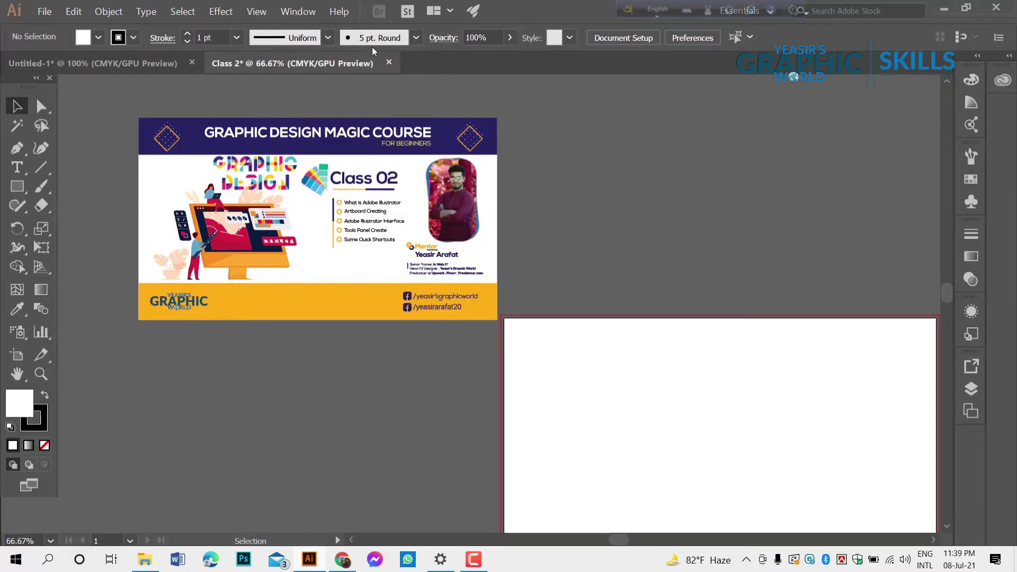
left_click(483, 38)
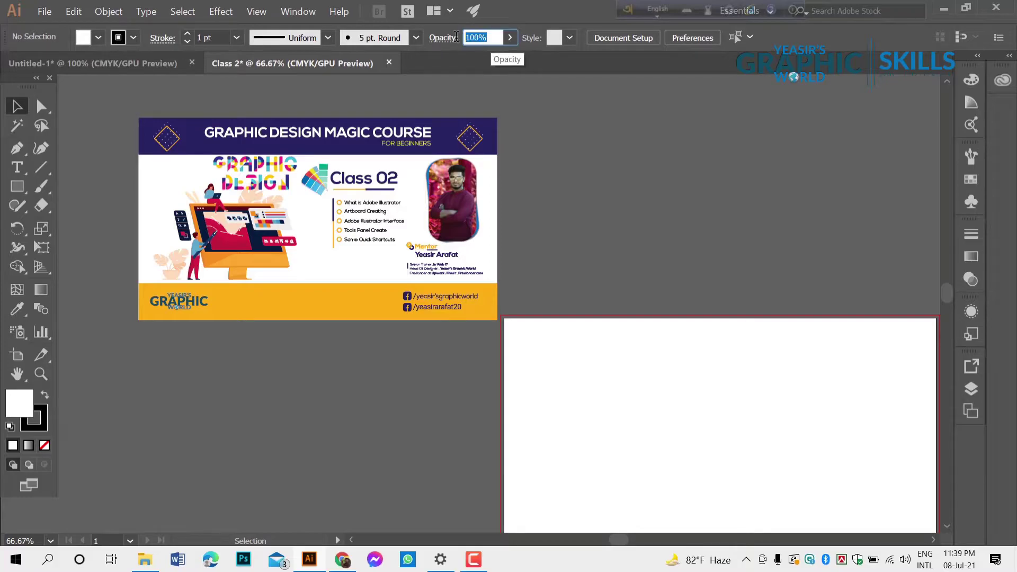
left_click_drag(96, 104, 265, 273)
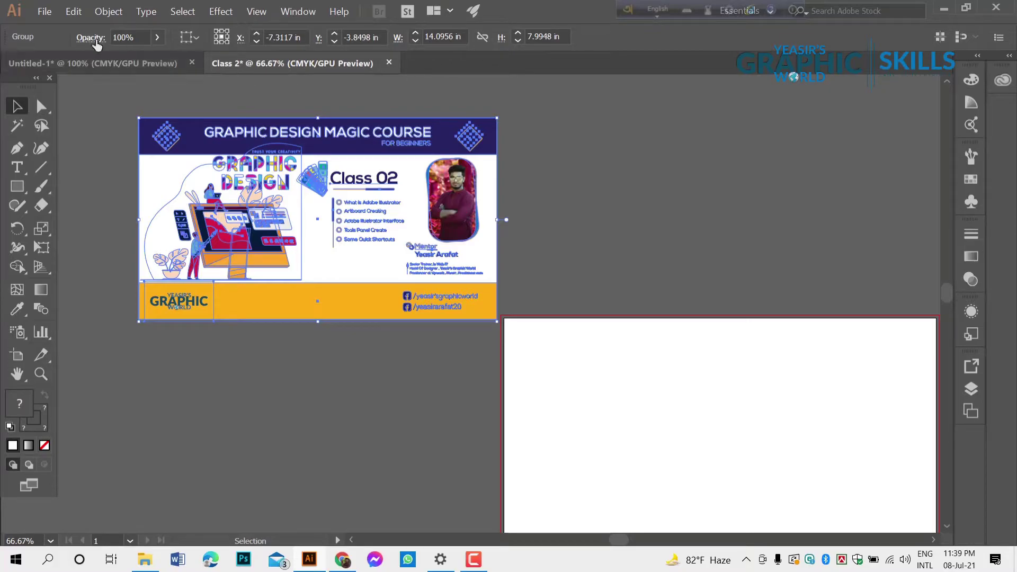
left_click(121, 37)
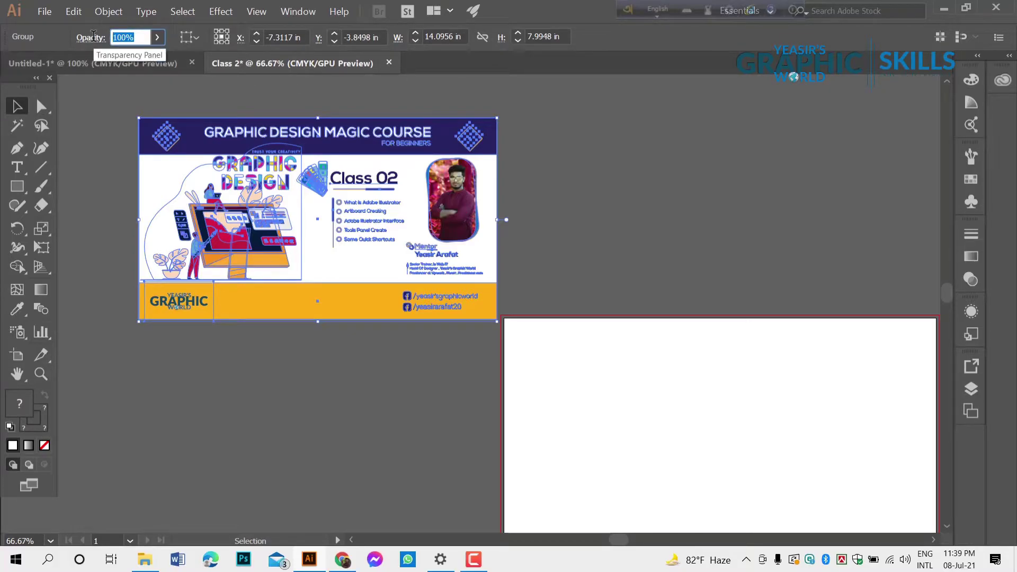
key("Down")
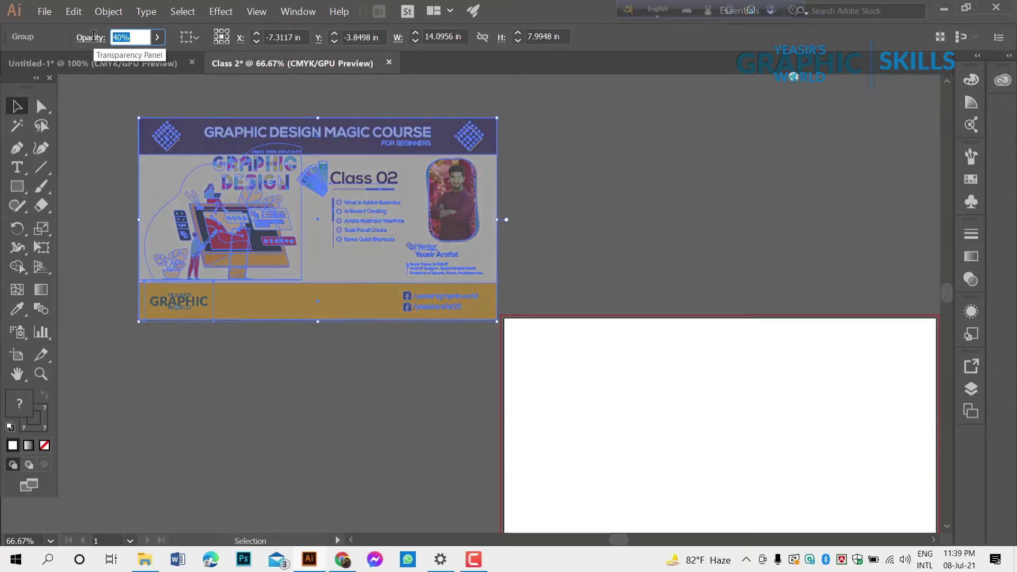
left_click(697, 218)
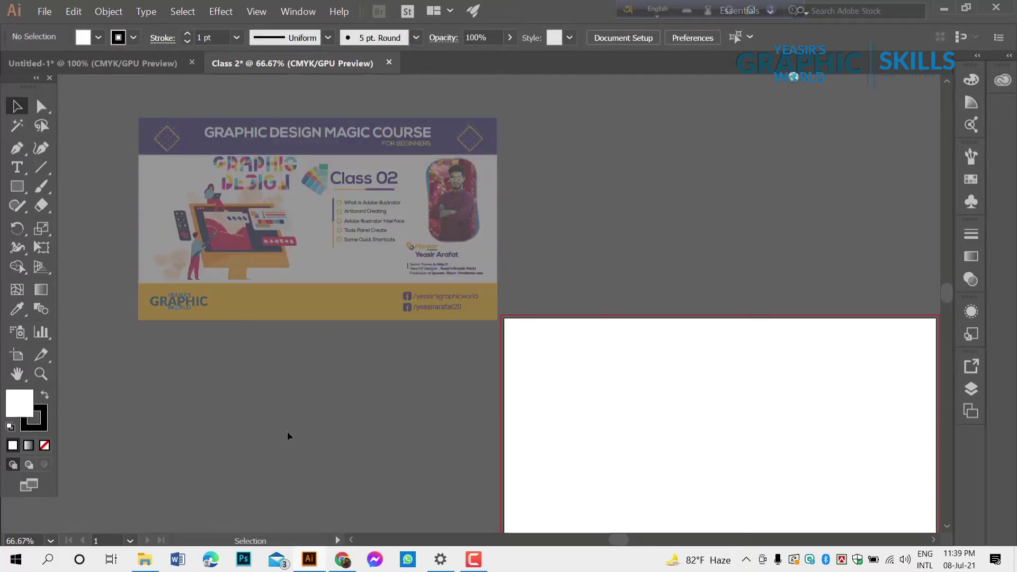
left_click(354, 154)
double_click(129, 38)
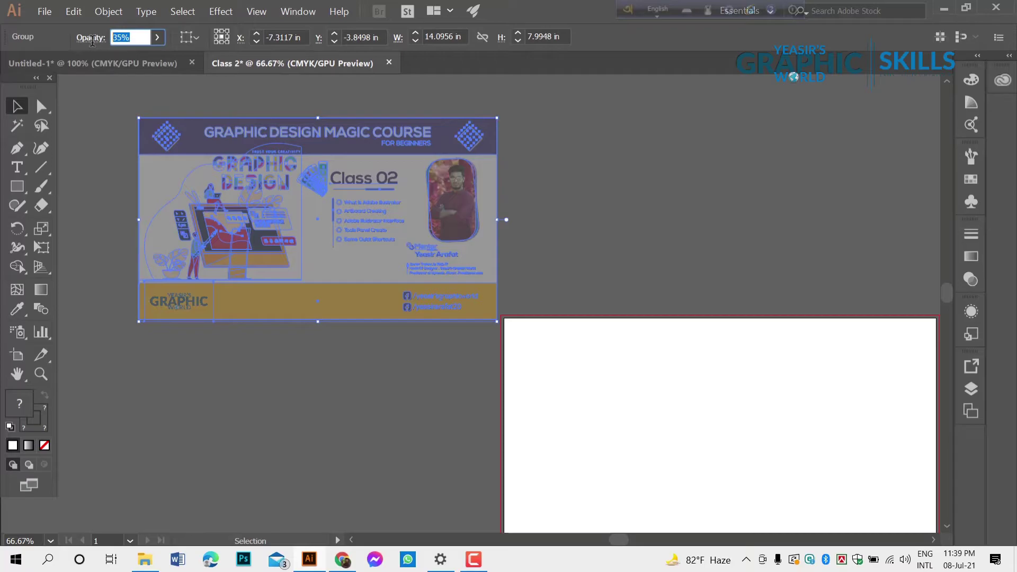
type("10")
key("Return")
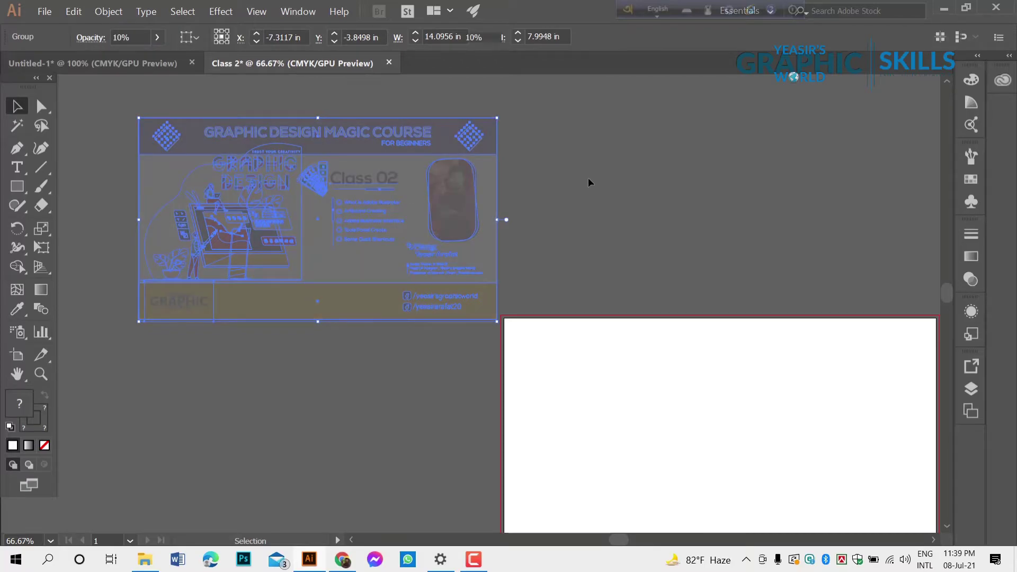
left_click(591, 182)
left_click(240, 303)
double_click(127, 38)
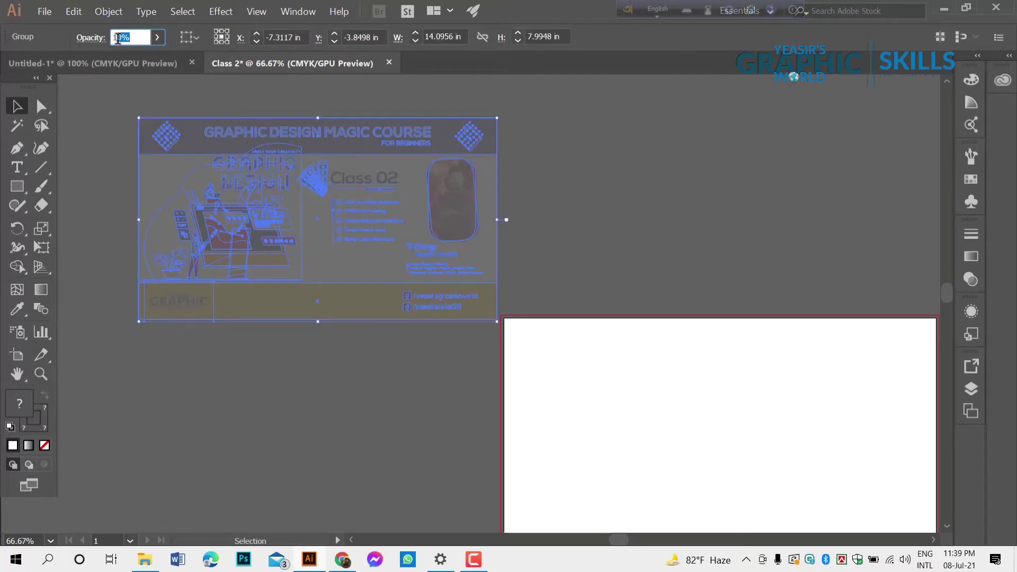
type("1")
key("Return")
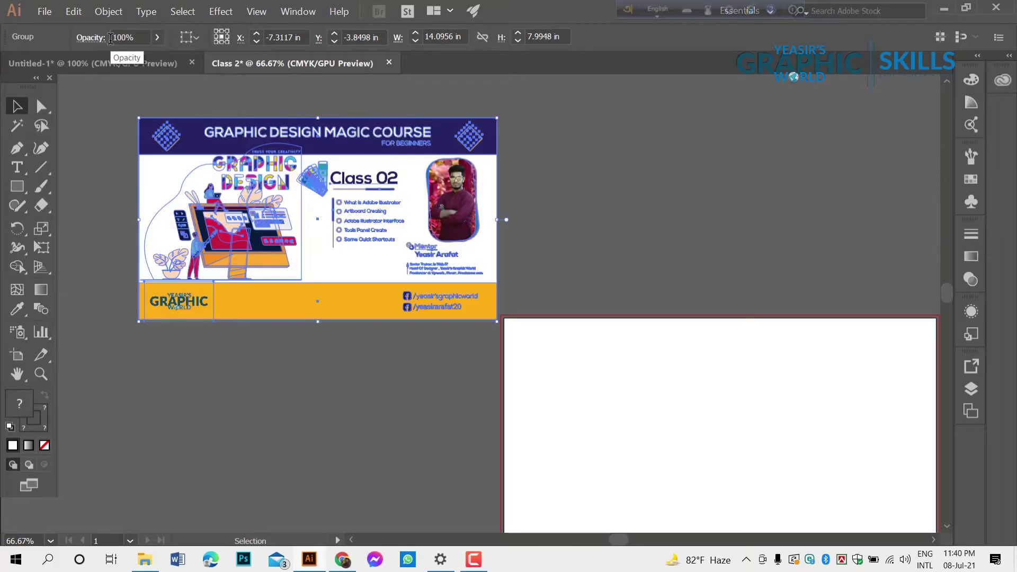
left_click(558, 180)
scroll(204, 203, "up", 3)
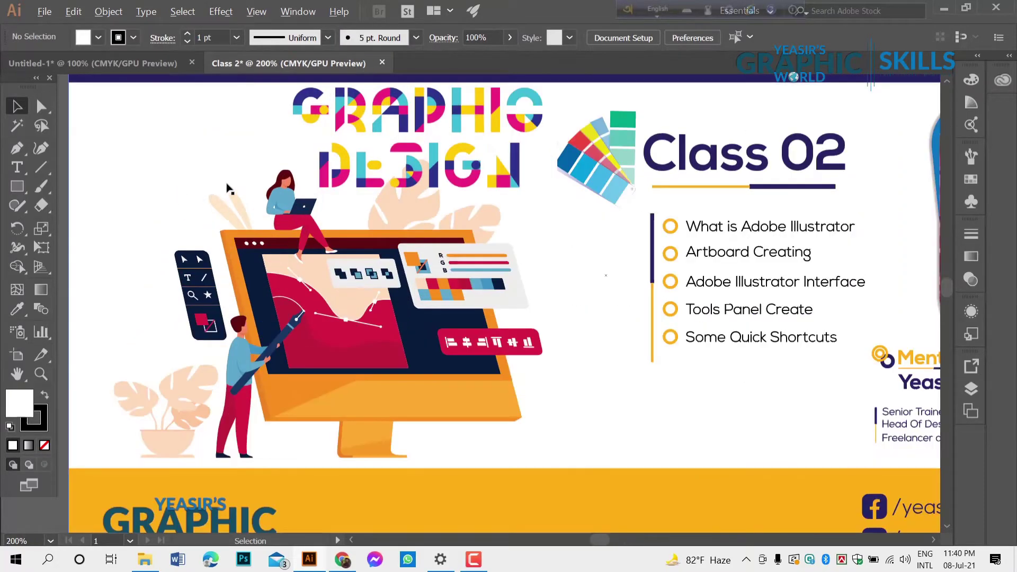
scroll(312, 183, "down", 3)
scroll(398, 85, "up", 1)
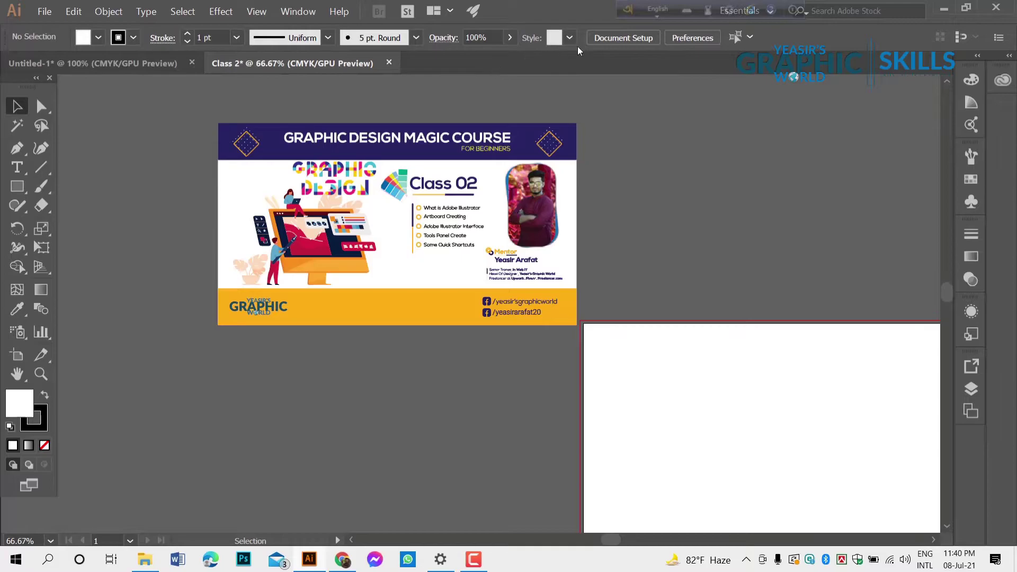
left_click(572, 37)
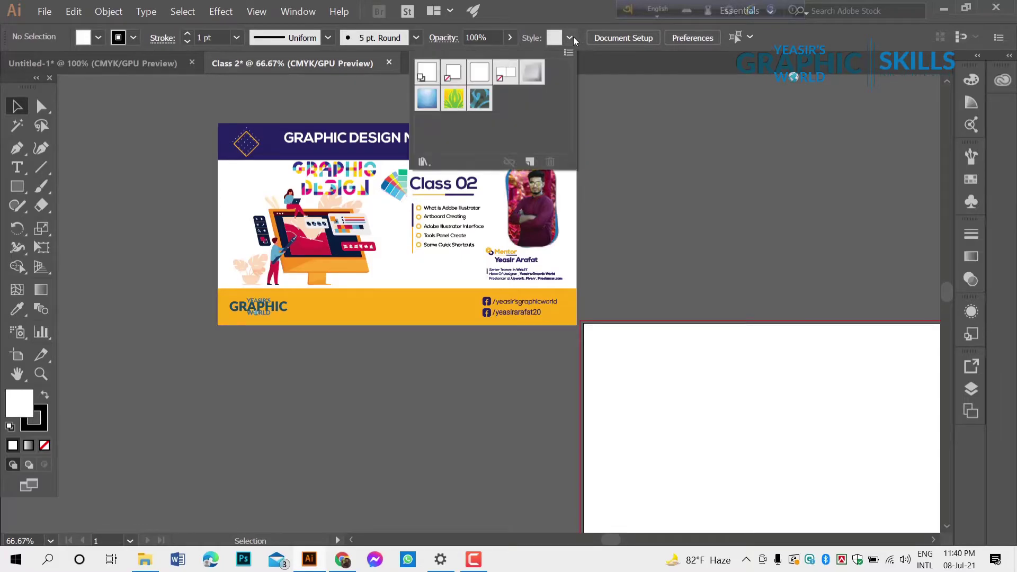
left_click(650, 39)
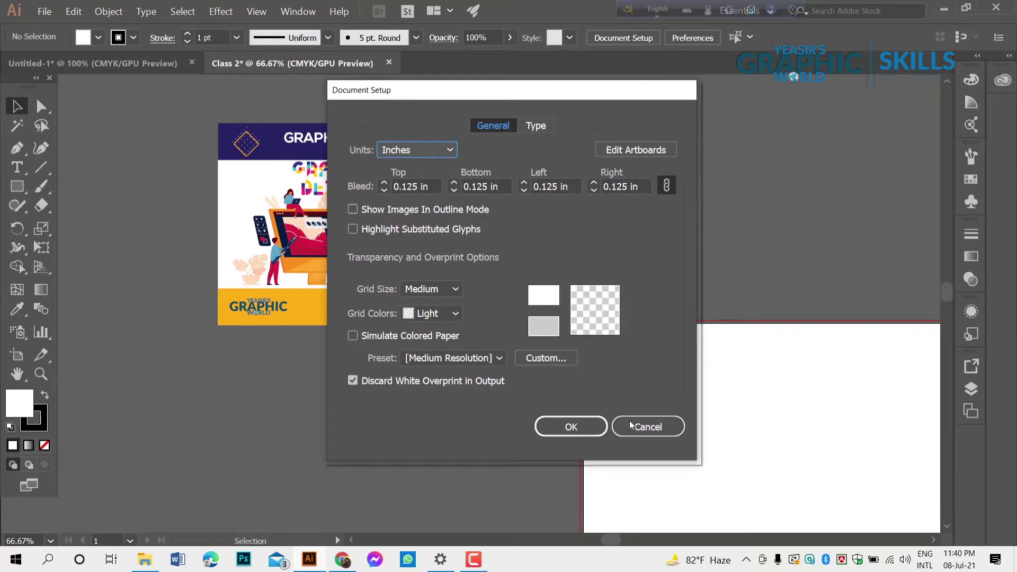
left_click(631, 425)
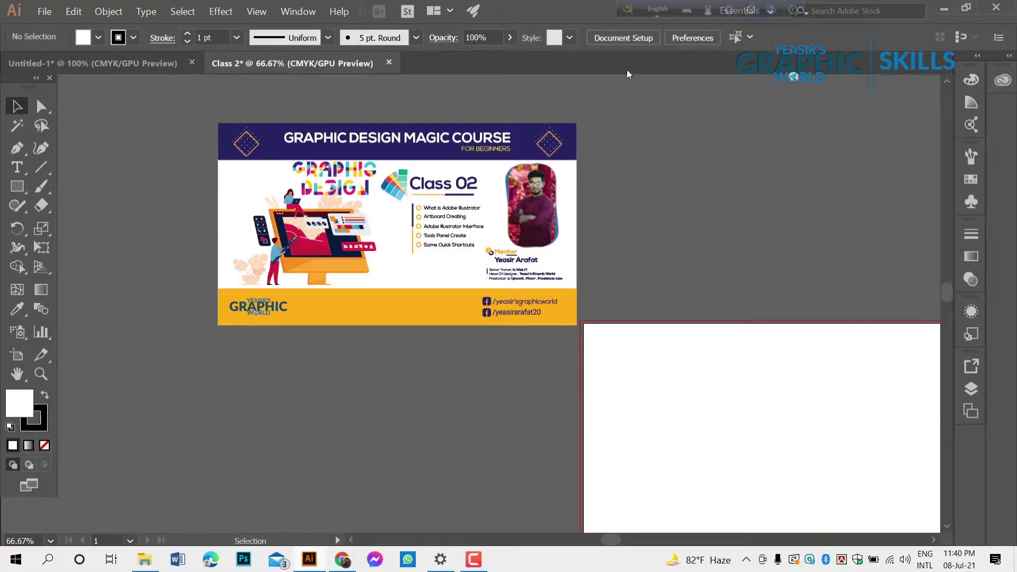
left_click(624, 39)
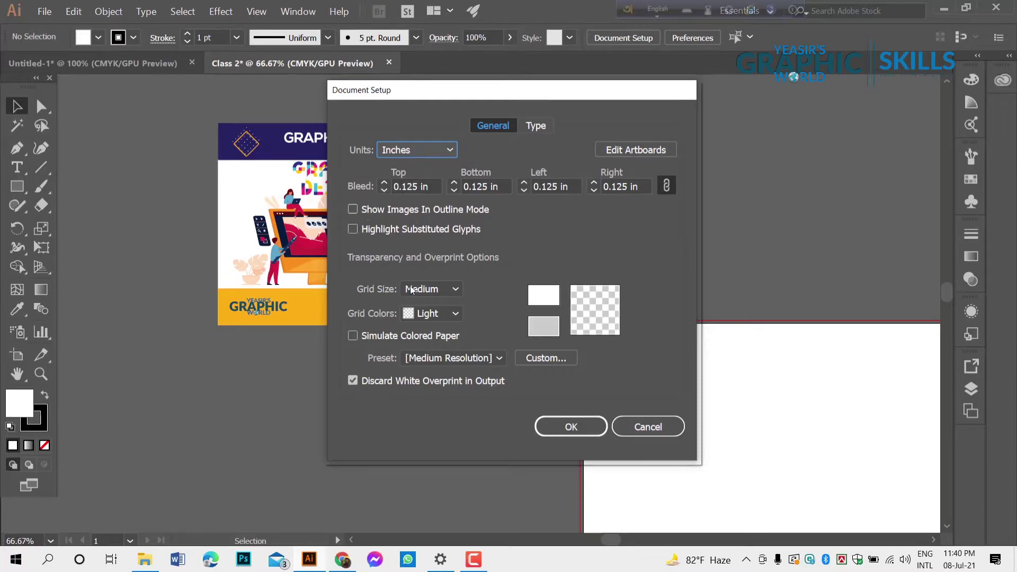
left_click(583, 426)
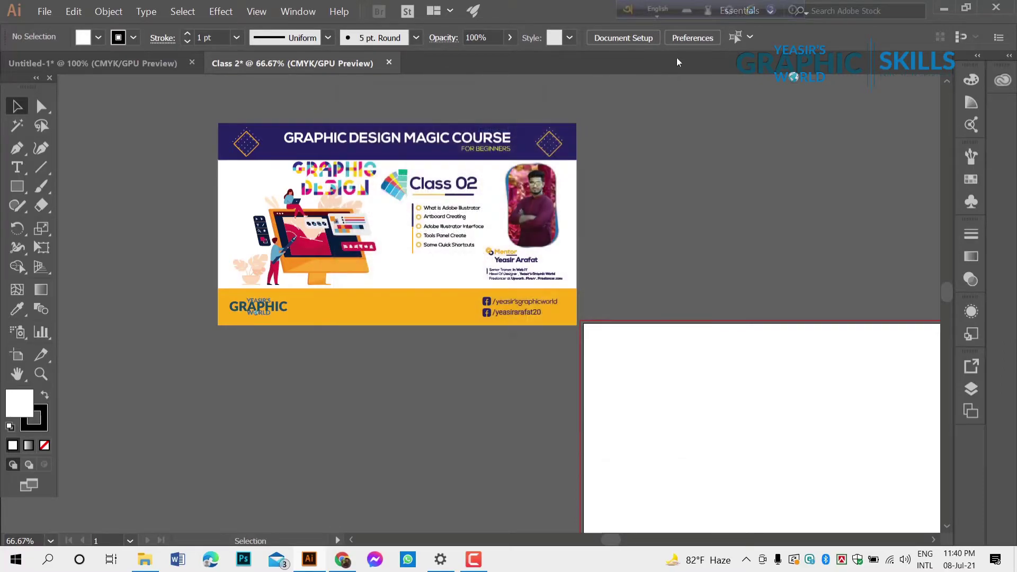
Browse the Selection & Anchor Display, Smart Guides and GPU Performance preference pages, then cancel
left_click(685, 39)
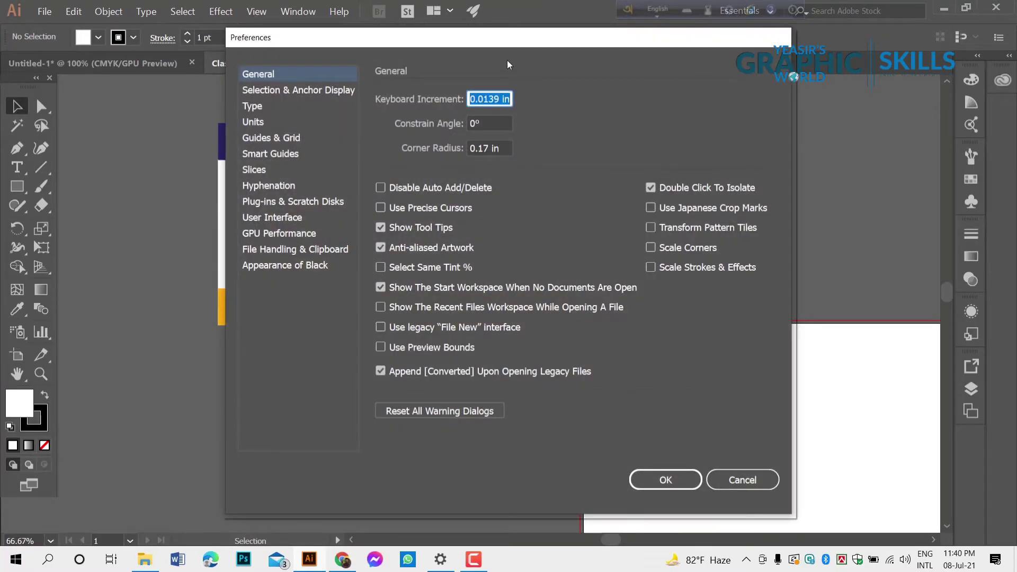
left_click_drag(531, 45, 484, 37)
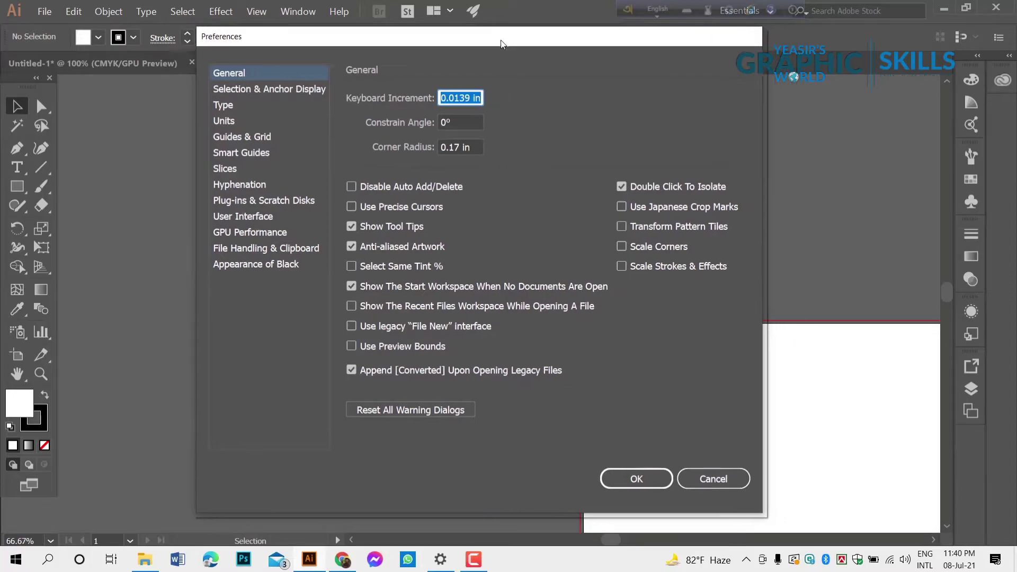
left_click(242, 81)
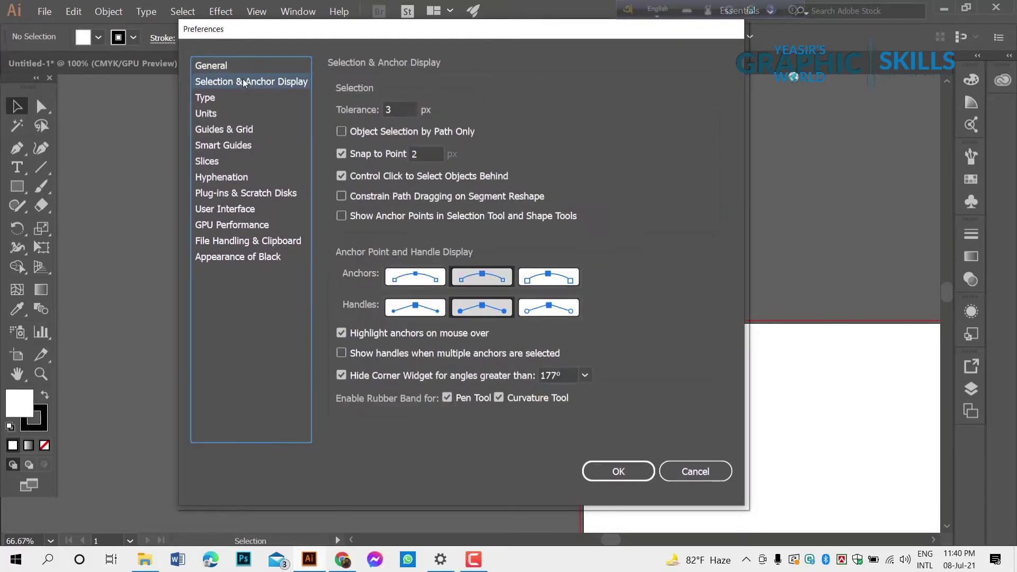
left_click(230, 132)
left_click(234, 146)
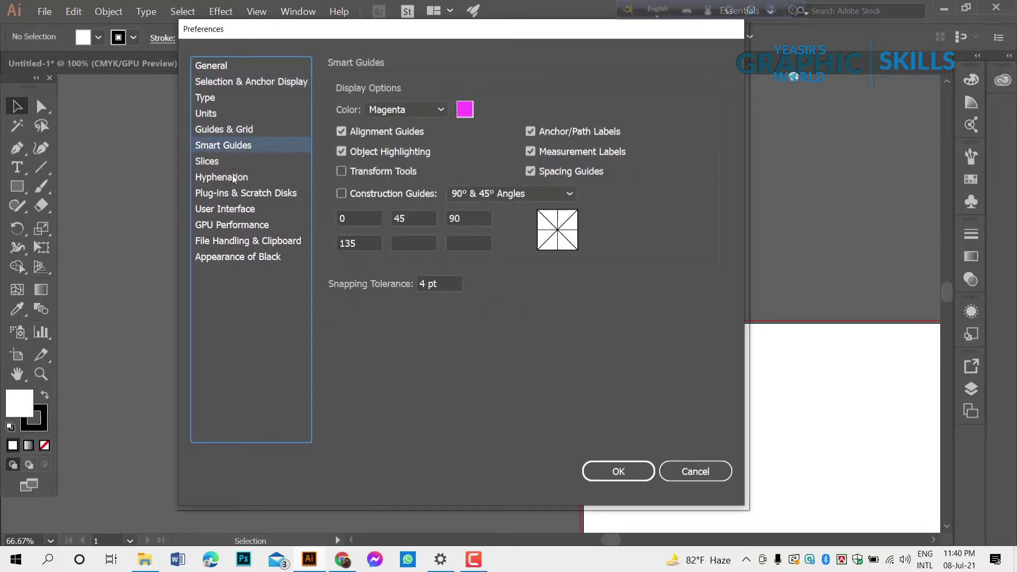
left_click(231, 226)
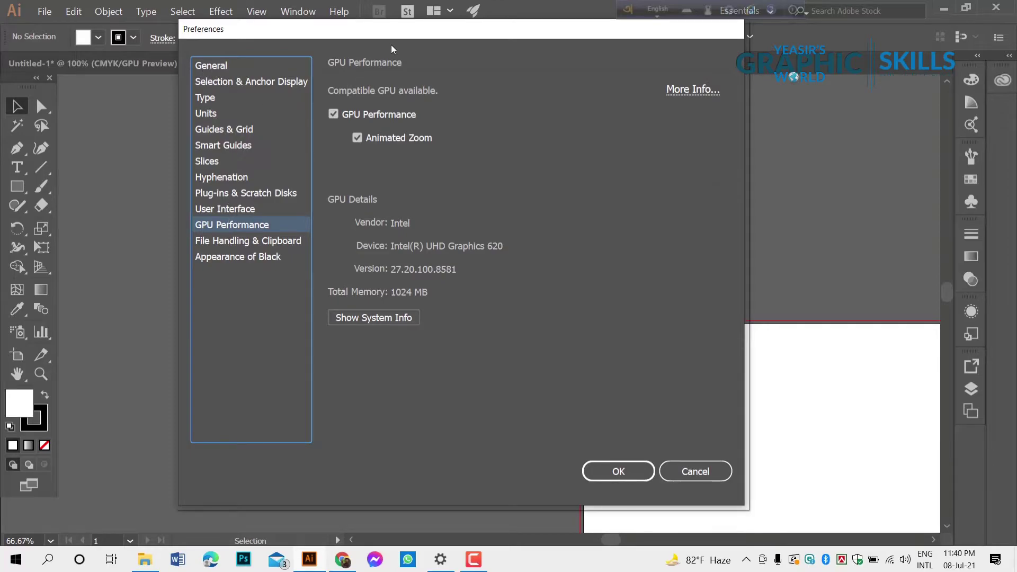
left_click(695, 471)
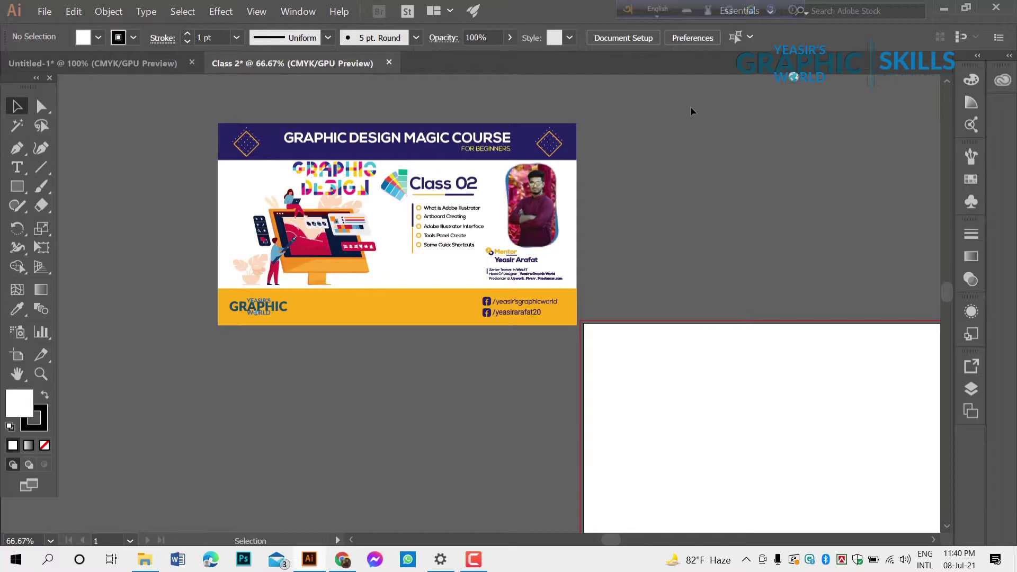
Reopen and close Preferences, then open the Window menu
left_click(685, 39)
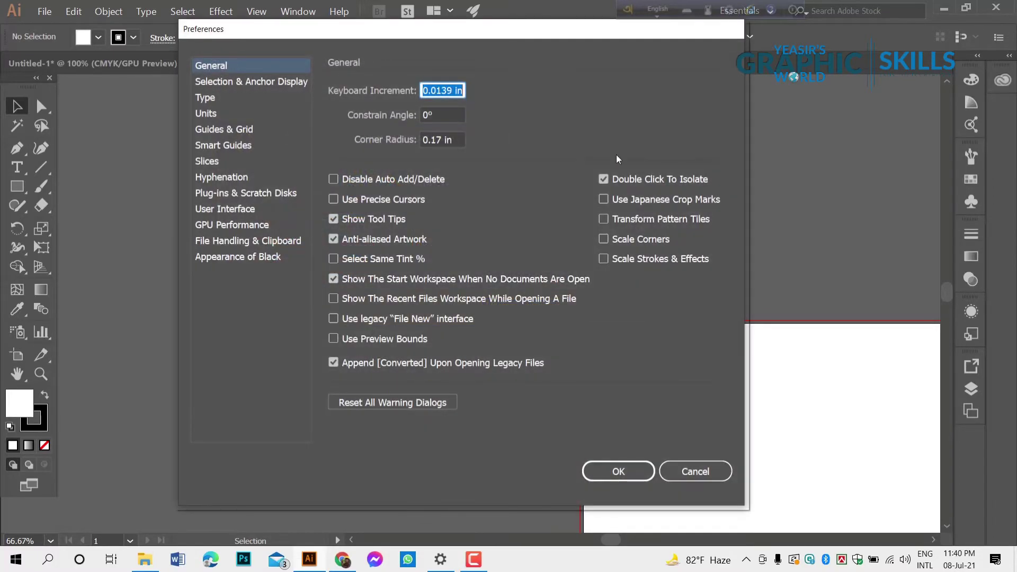
left_click(670, 464)
left_click(298, 11)
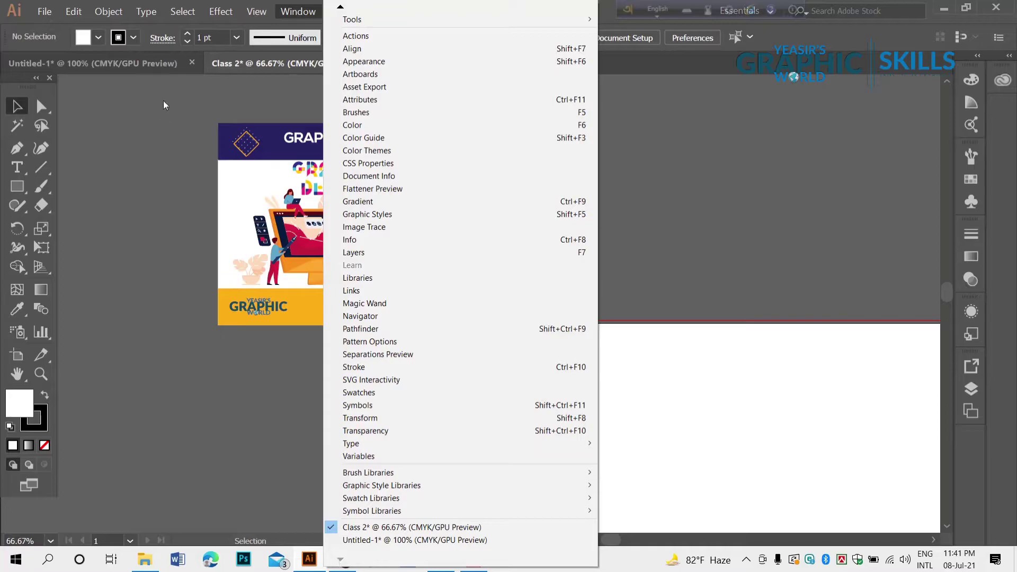
Open the Object menu to browse the command menus
left_click(106, 17)
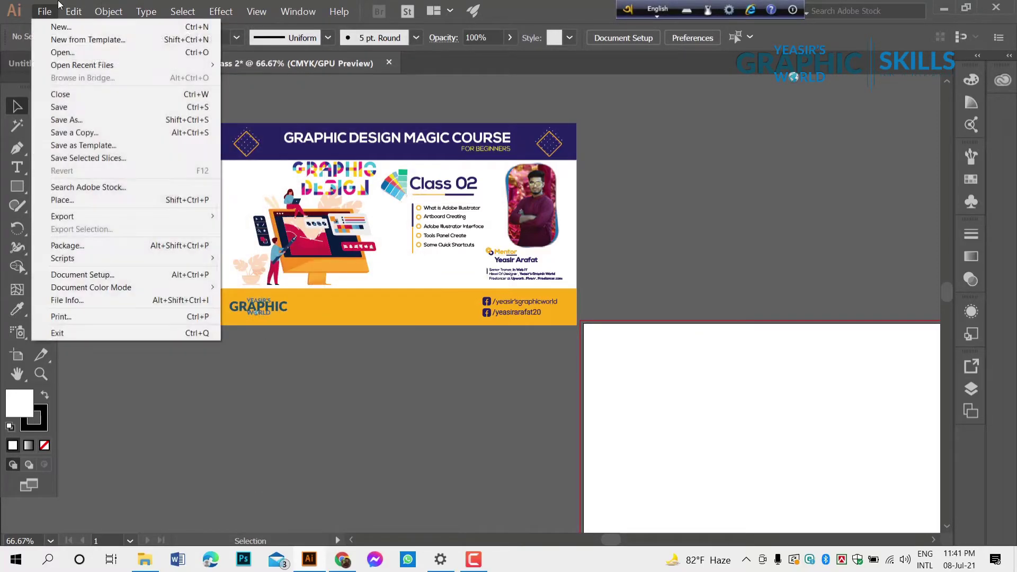
mouse_move(73, 12)
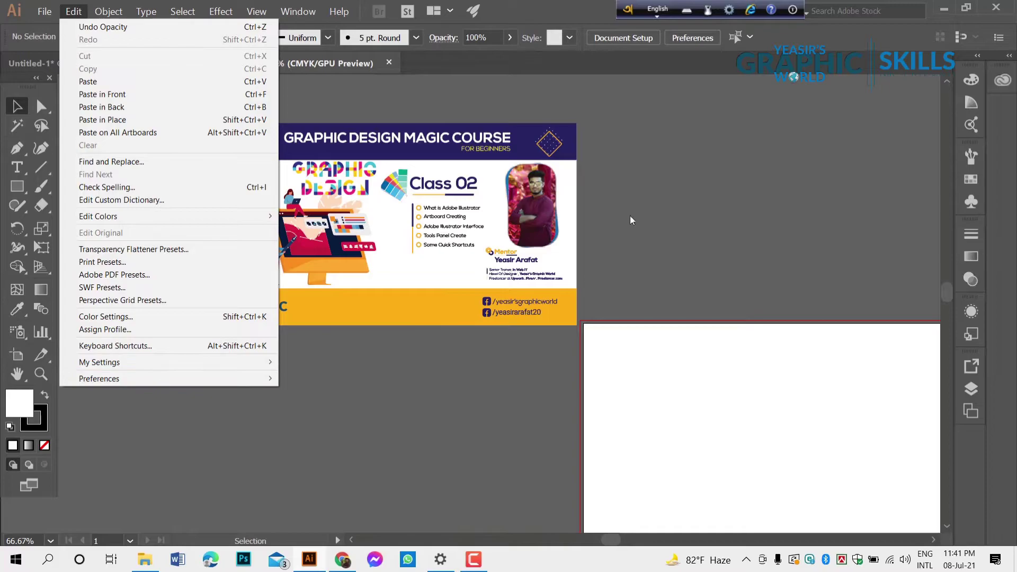
Switch GPU Performance off and back on in Preferences, then confirm with OK
left_click(678, 40)
left_click(681, 40)
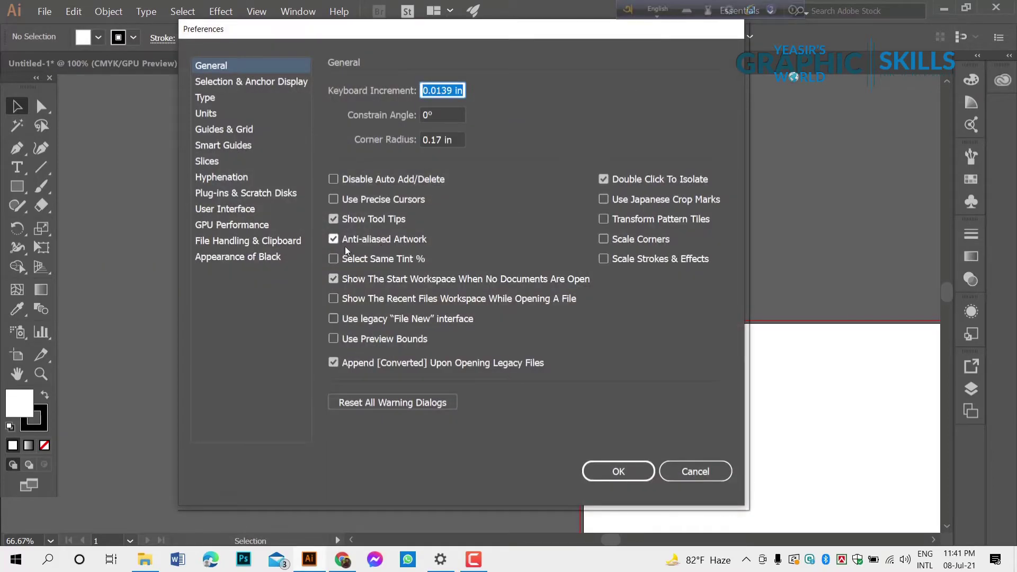
left_click(234, 227)
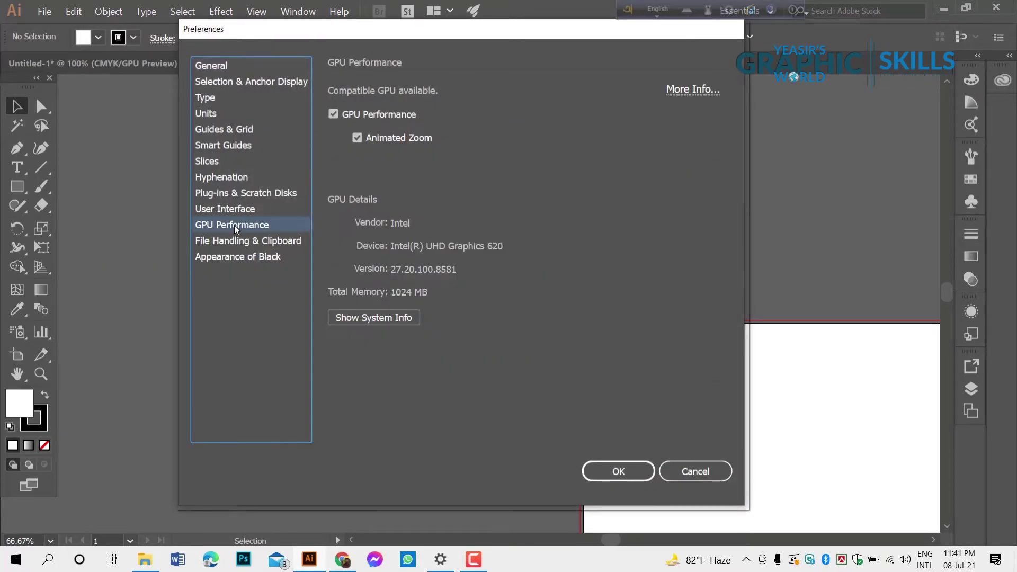
left_click(331, 116)
left_click(334, 117)
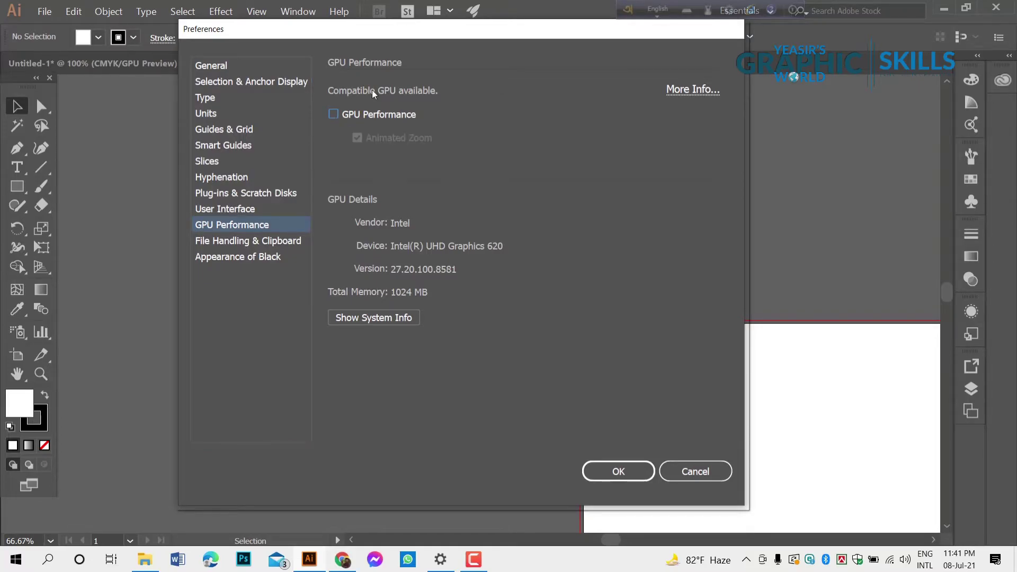
left_click(334, 115)
left_click(625, 472)
scroll(650, 142, "up", 2)
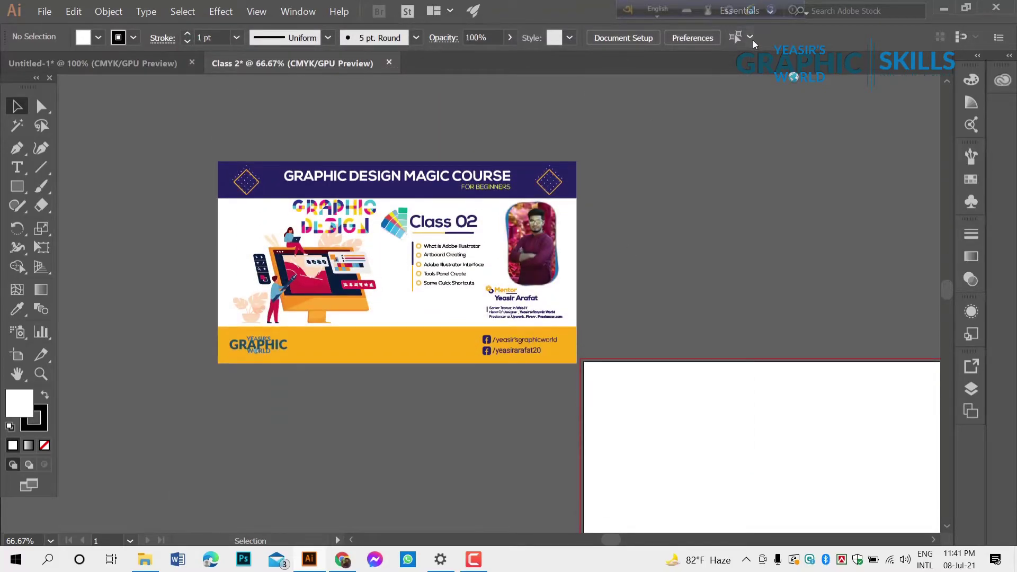
left_click(751, 36)
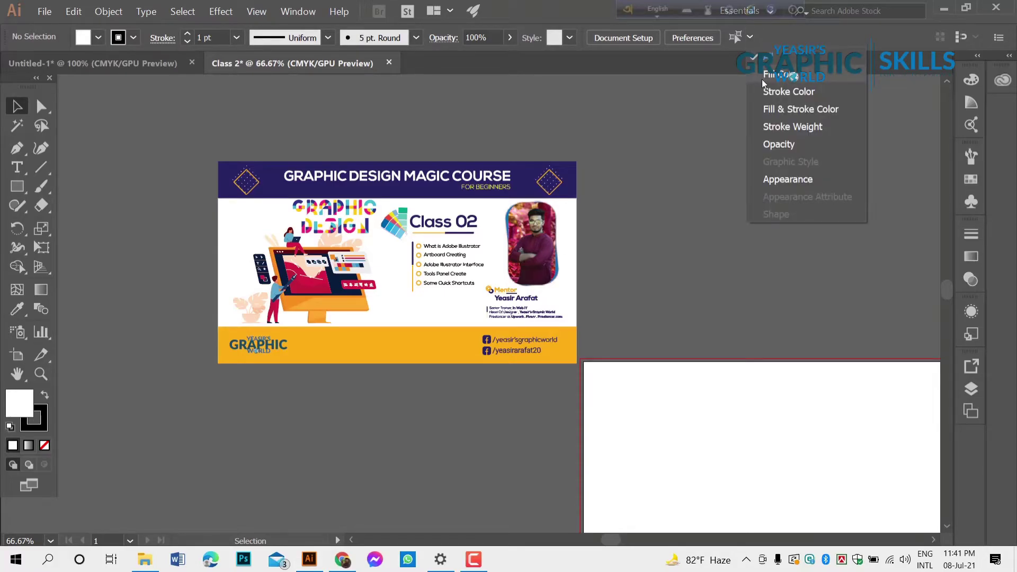
left_click(686, 142)
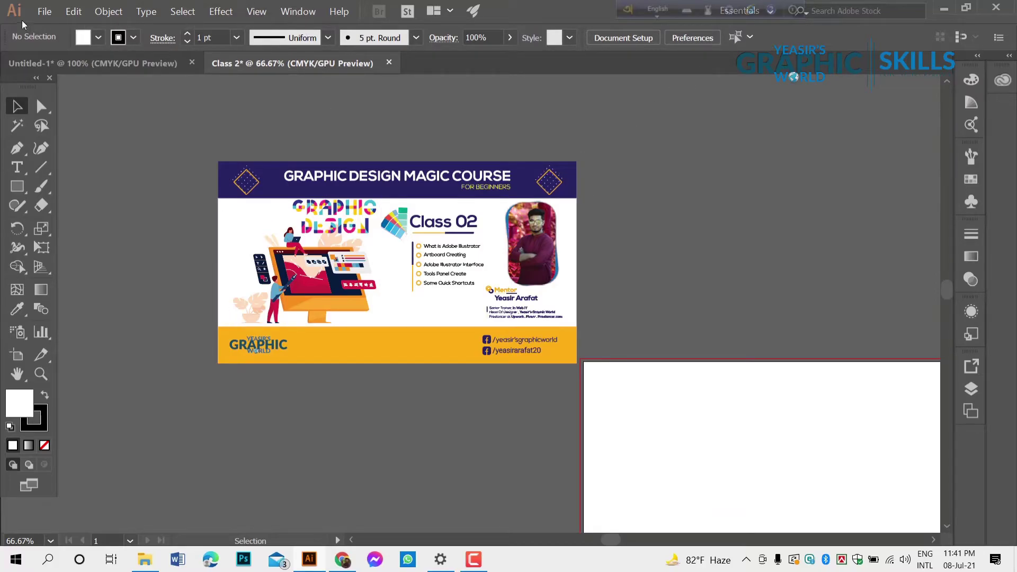
left_click(46, 12)
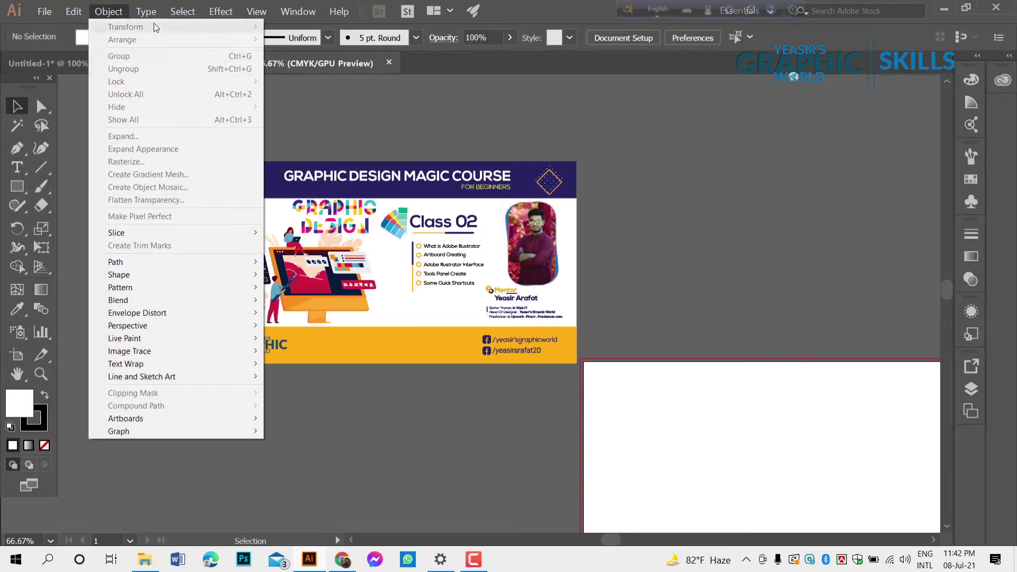
mouse_move(145, 11)
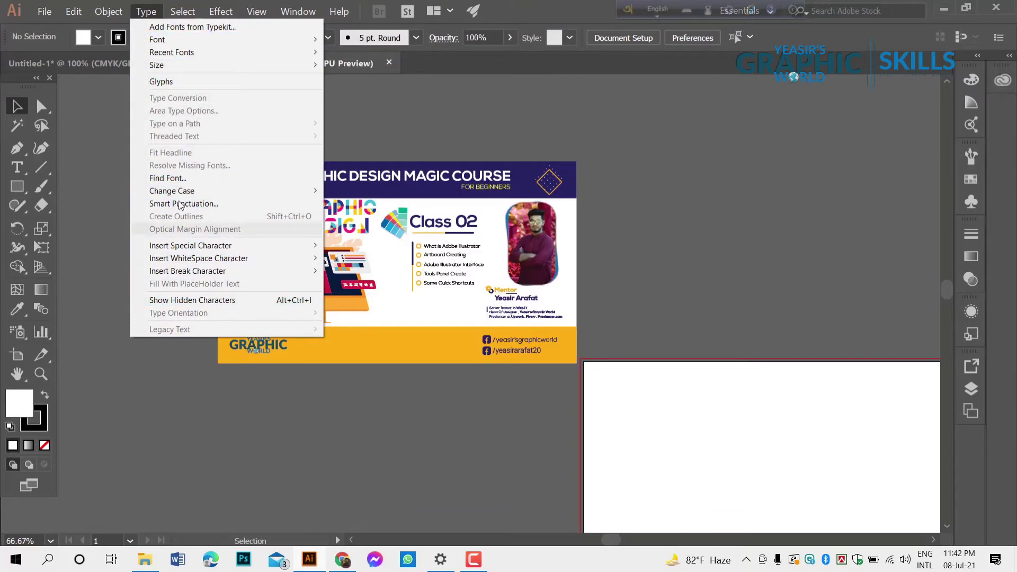
left_click(182, 11)
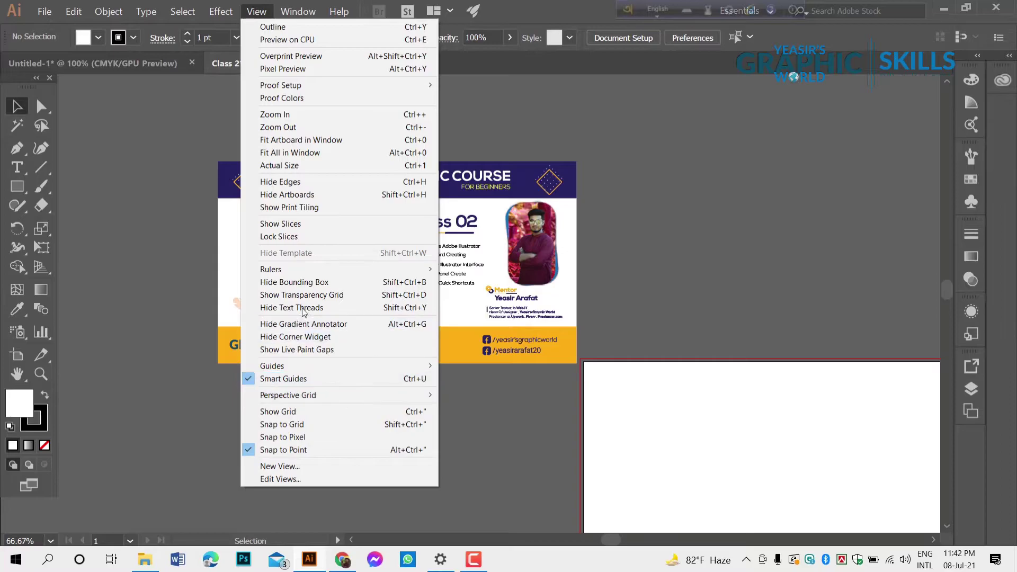
mouse_move(297, 11)
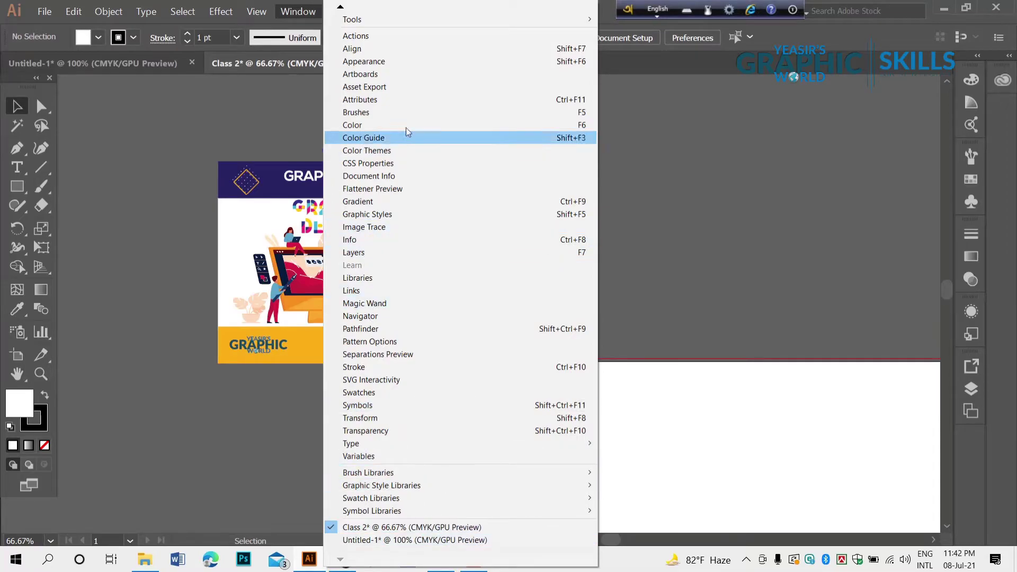
left_click(676, 126)
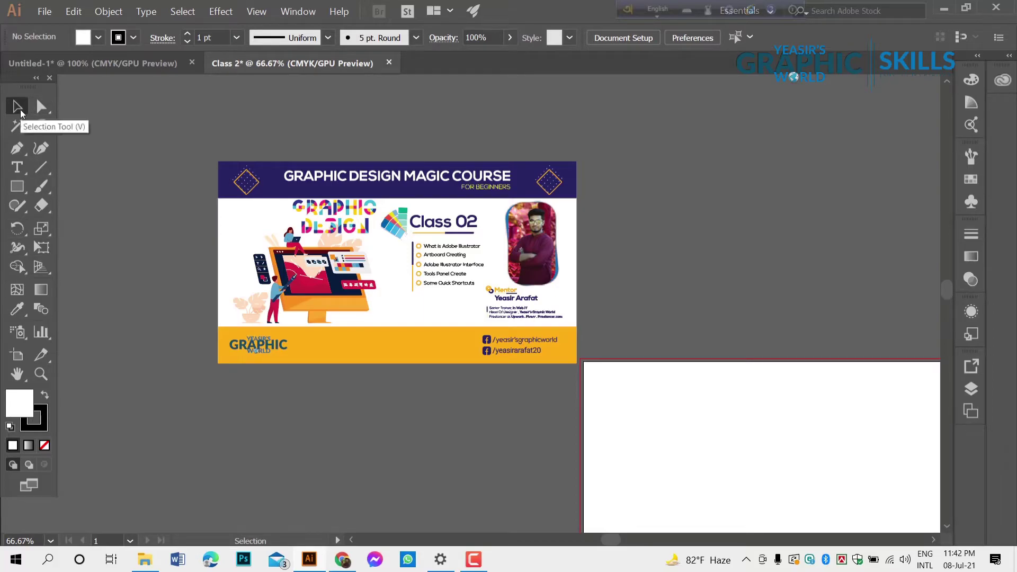
Drag the banner artwork around, ending slightly left of its previous spot
left_click_drag(336, 361, 337, 333)
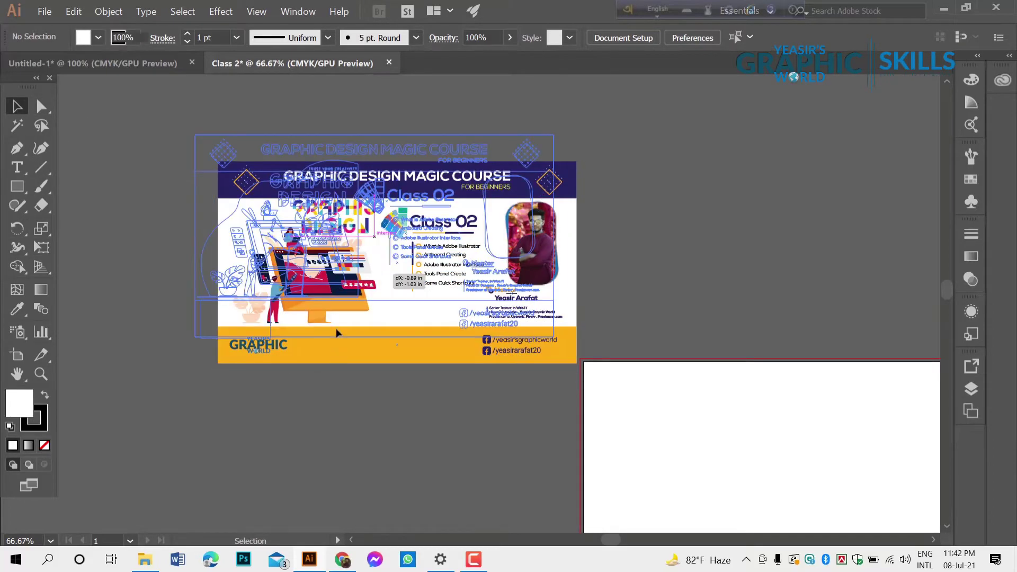
left_click_drag(391, 217, 340, 350)
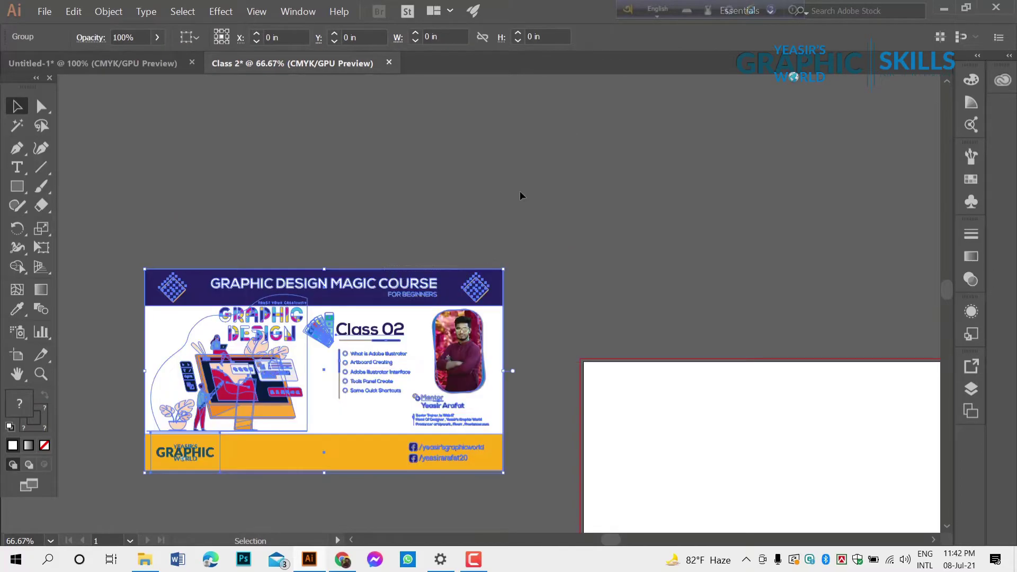
left_click(520, 191)
left_click_drag(424, 342, 514, 191)
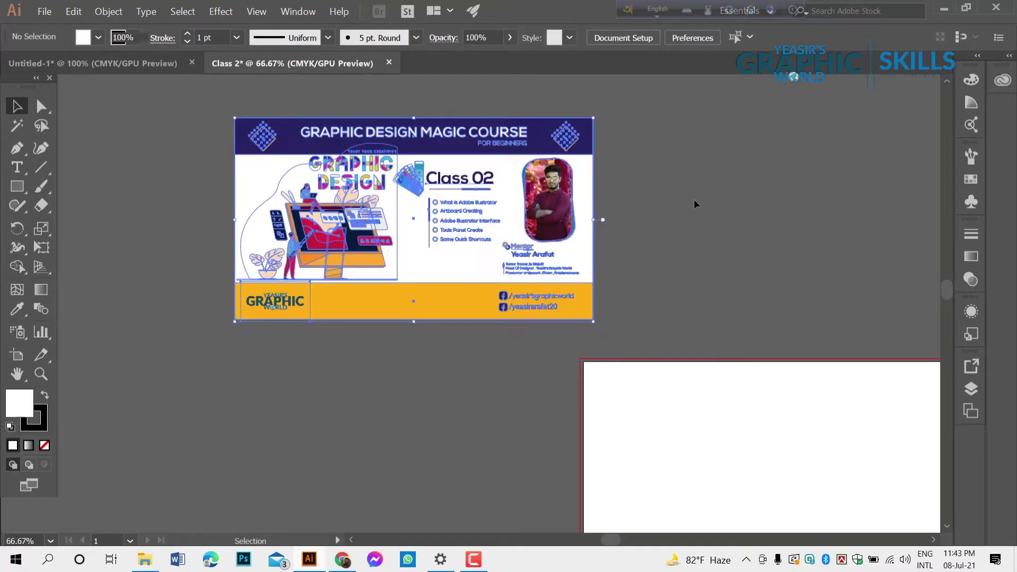
left_click(694, 199)
left_click_drag(501, 232, 471, 233)
Browse the selection tool modes, then shrink the banner and scale it back to full size
left_click(710, 197)
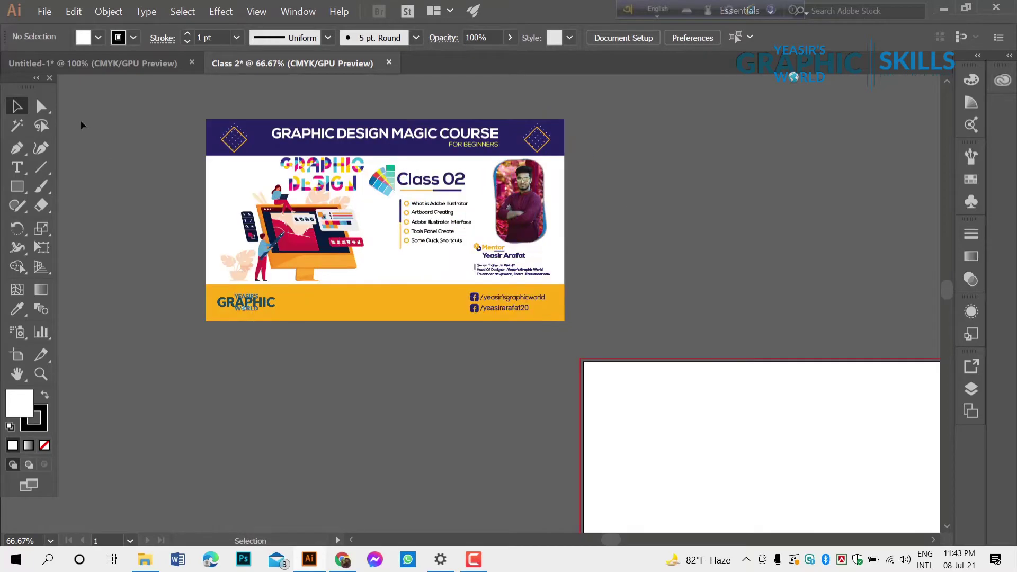
left_click(42, 106)
left_click(42, 107)
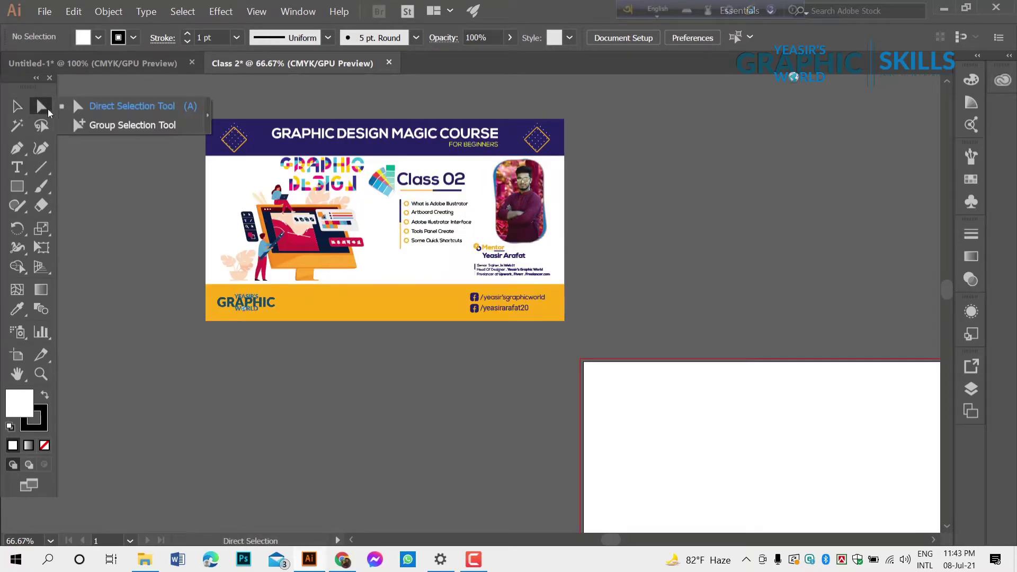
left_click(48, 112)
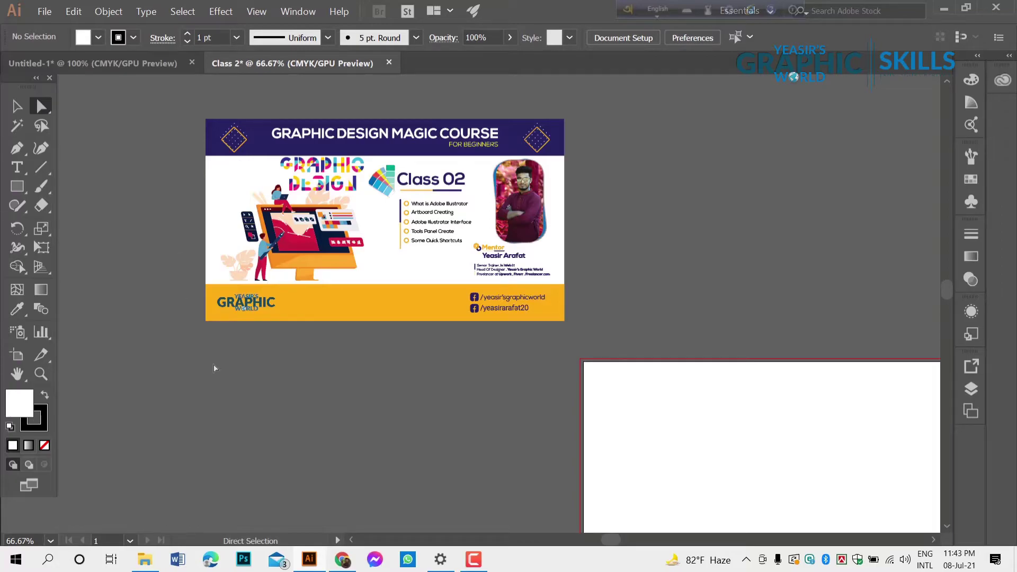
left_click(17, 106)
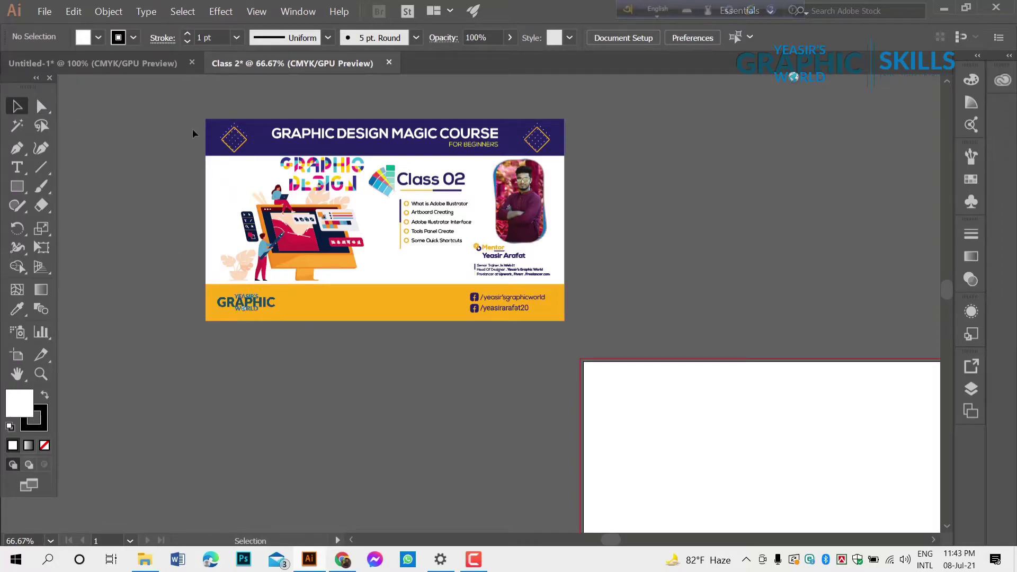
mouse_move(193, 129)
left_mouse_down()
mouse_move(217, 139)
mouse_move(207, 160)
left_mouse_up()
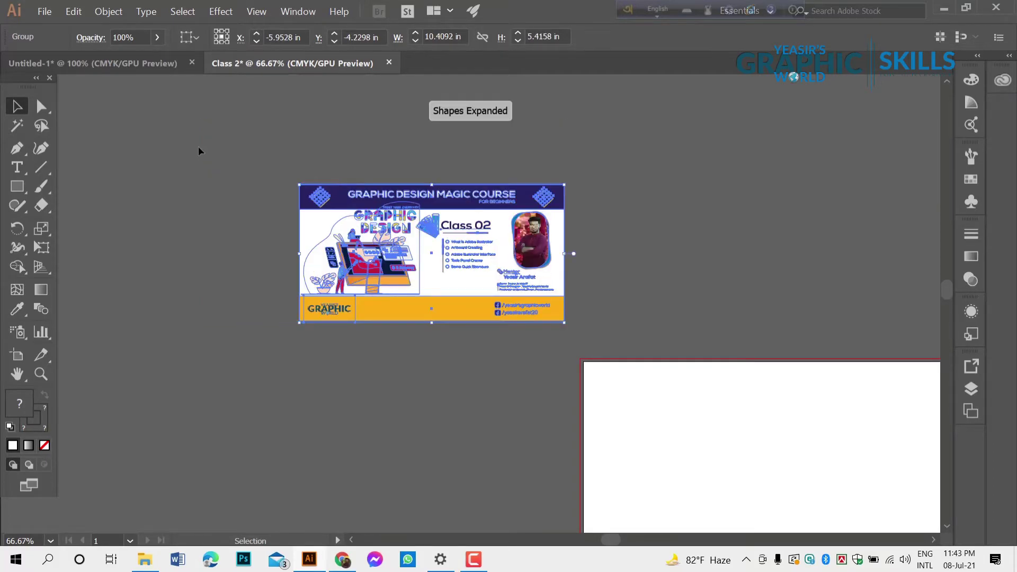
left_click_drag(205, 160, 200, 138)
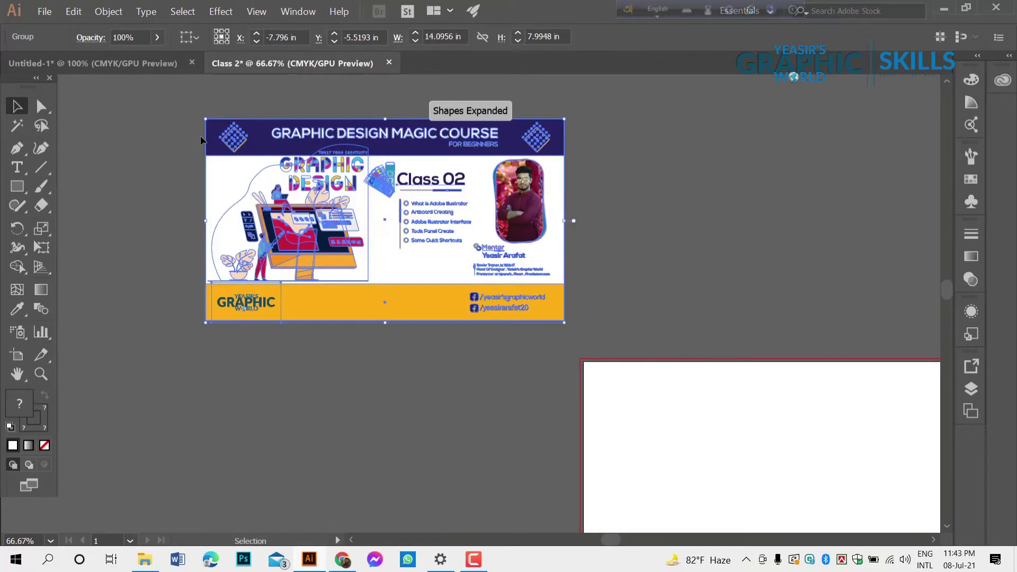
Pull a top-band corner anchor with Direct Selection, undo the distortion, and deselect
left_click(170, 141)
left_click(44, 111)
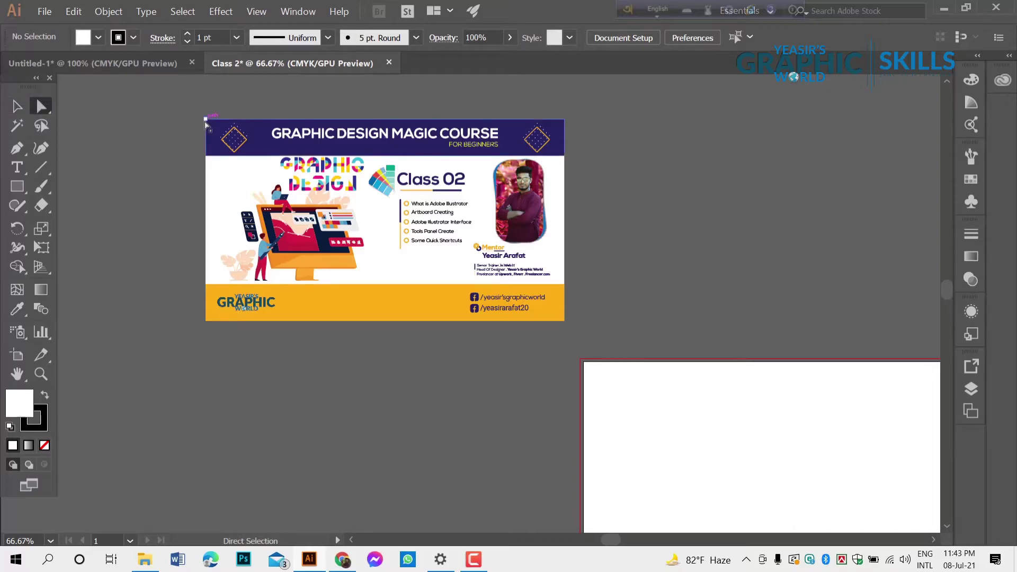
left_click_drag(206, 120, 291, 220)
key("ctrl")
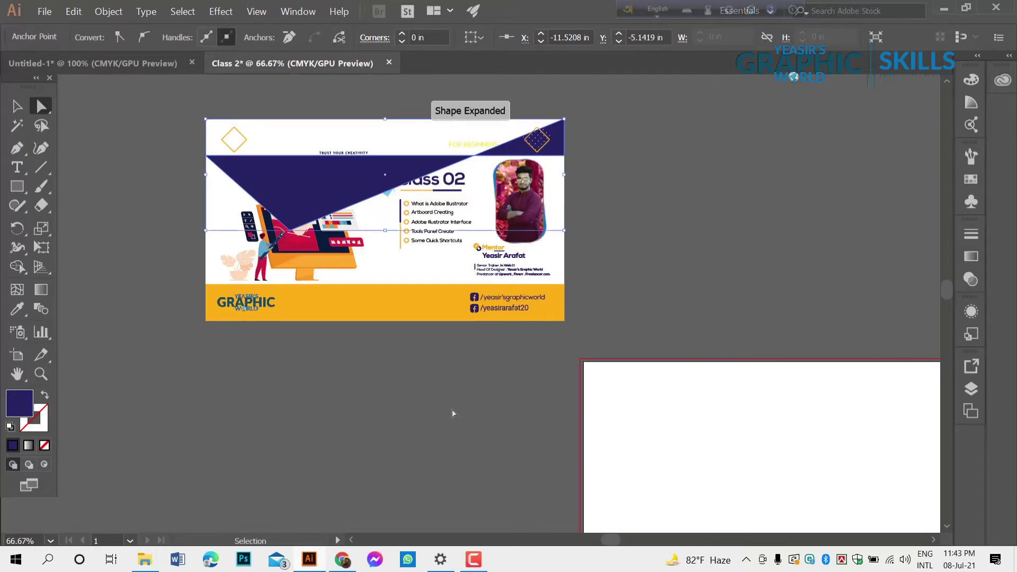
key("ctrl+z")
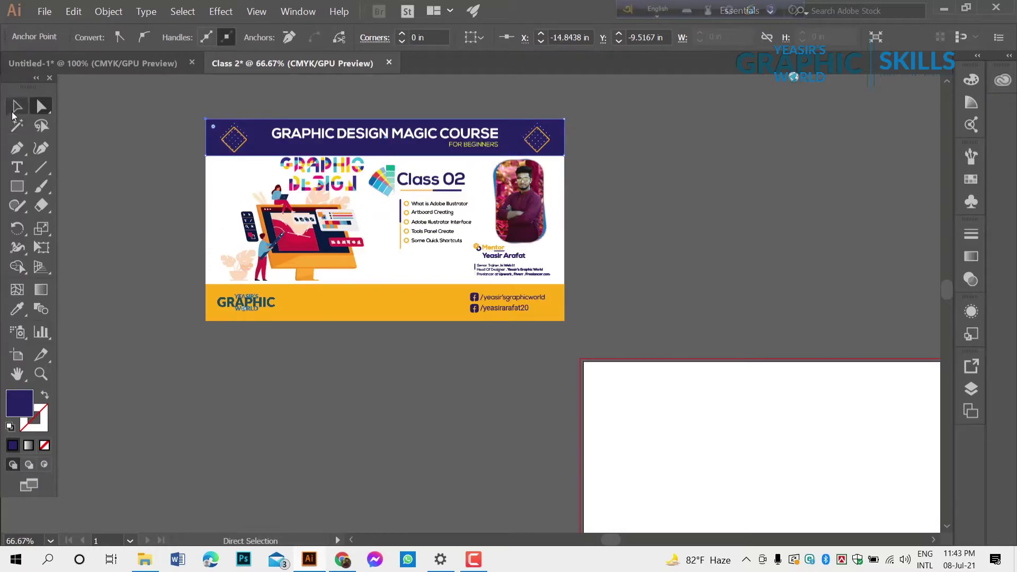
left_click(95, 112)
left_click(19, 108)
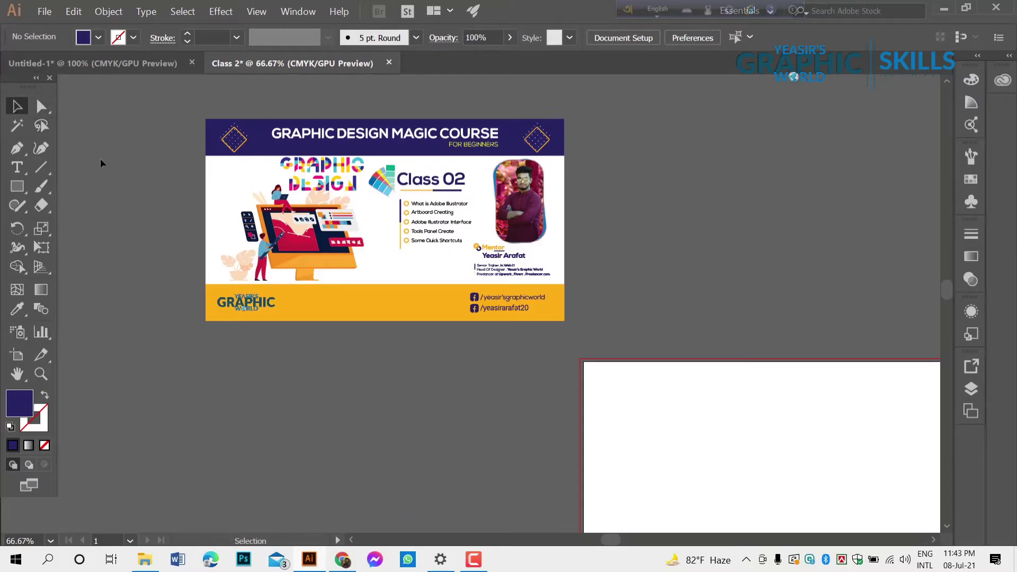
key("a")
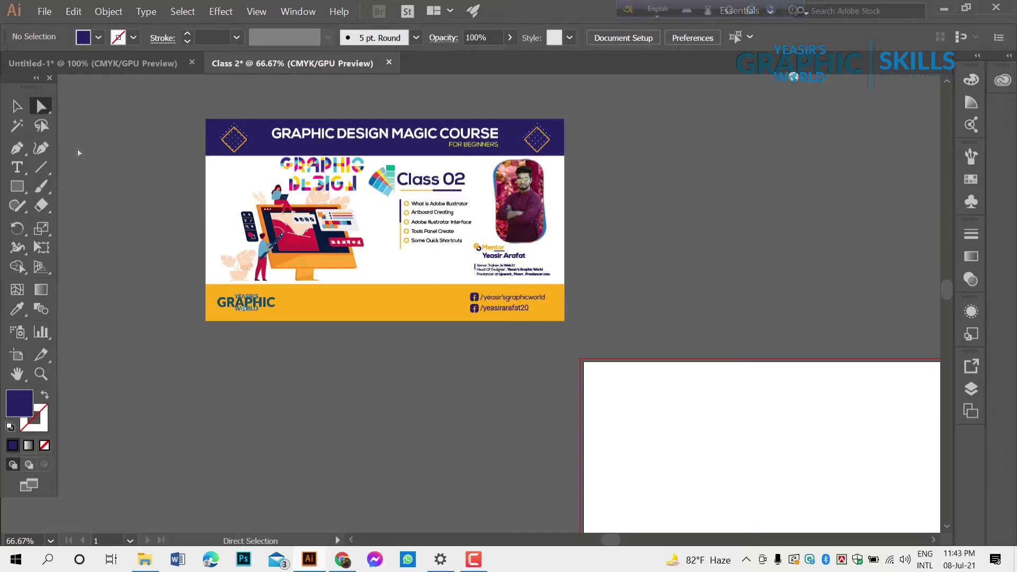
key("v")
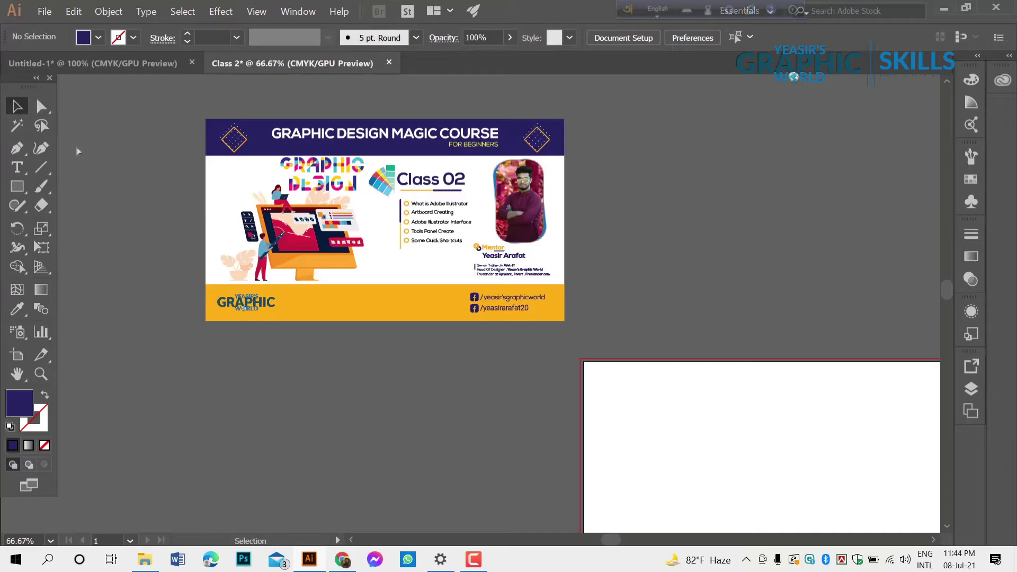
left_click(15, 127)
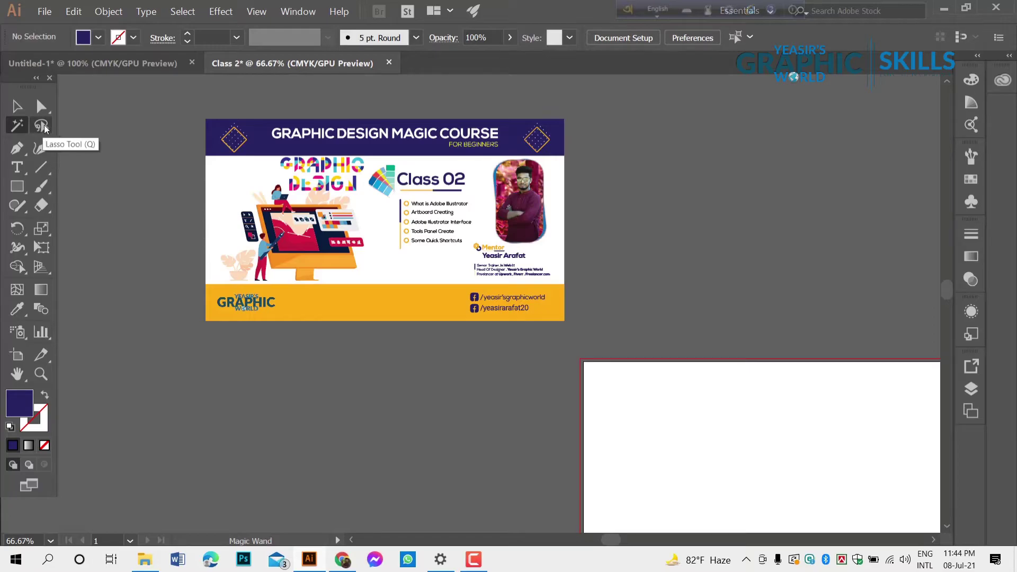
left_click(40, 131)
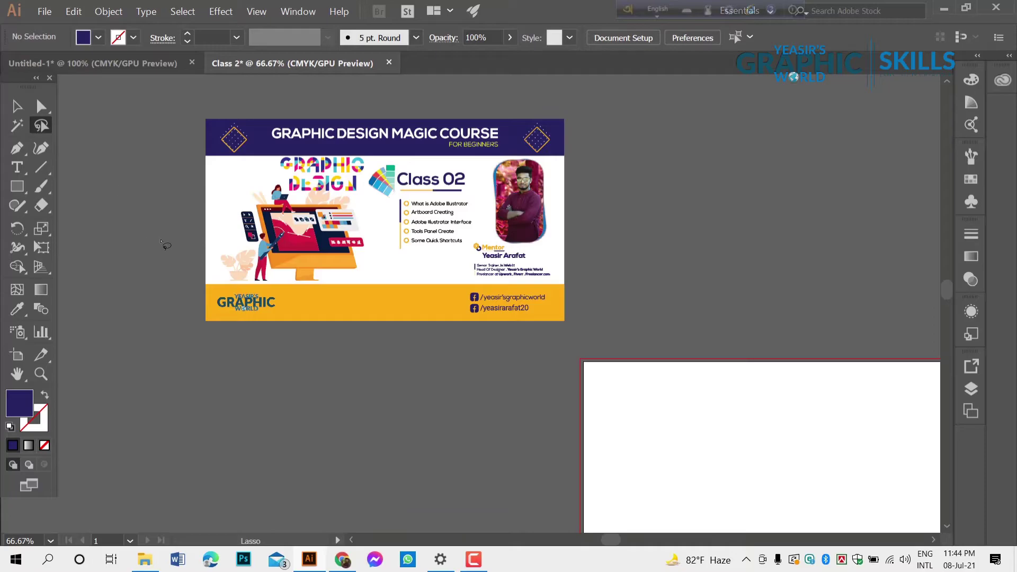
key("v")
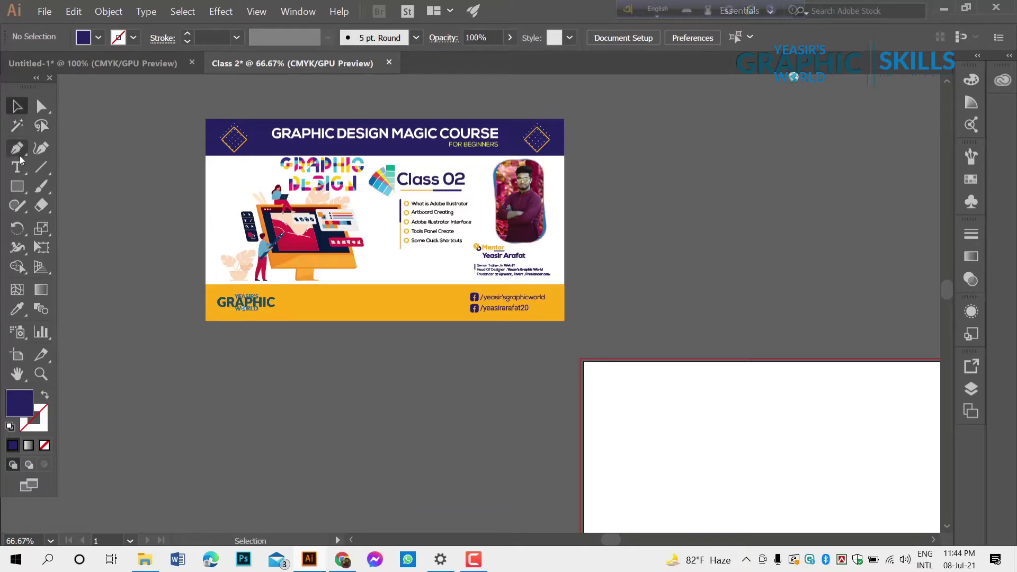
left_click(19, 153)
right_click(21, 148)
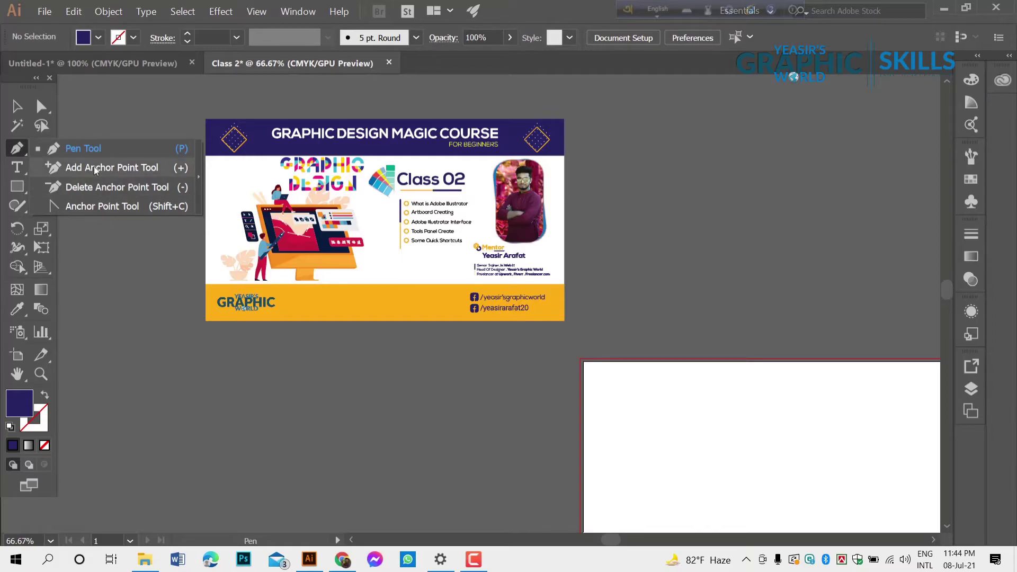
left_click(14, 153)
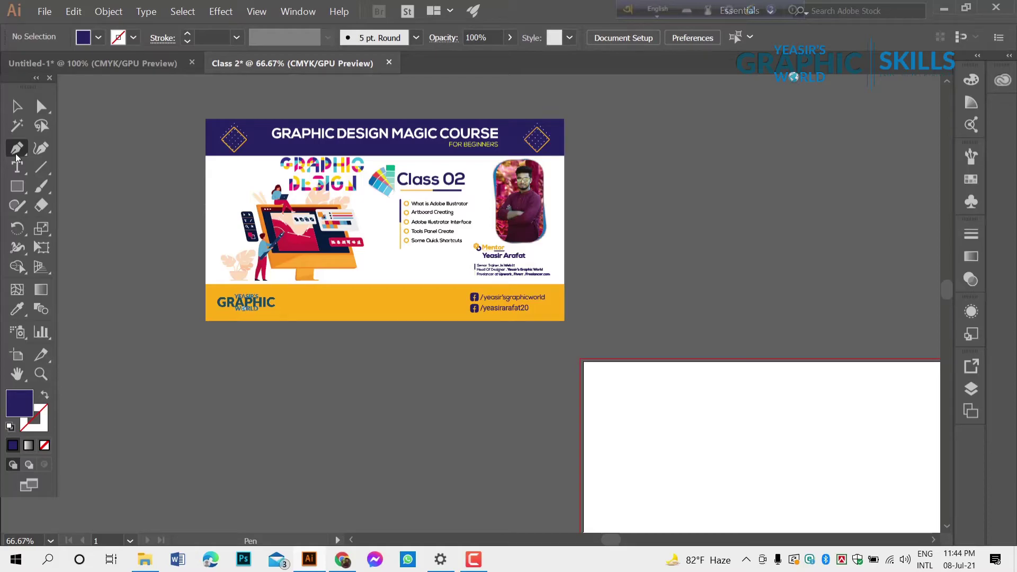
right_click(15, 154)
left_click(17, 157)
left_click(21, 151)
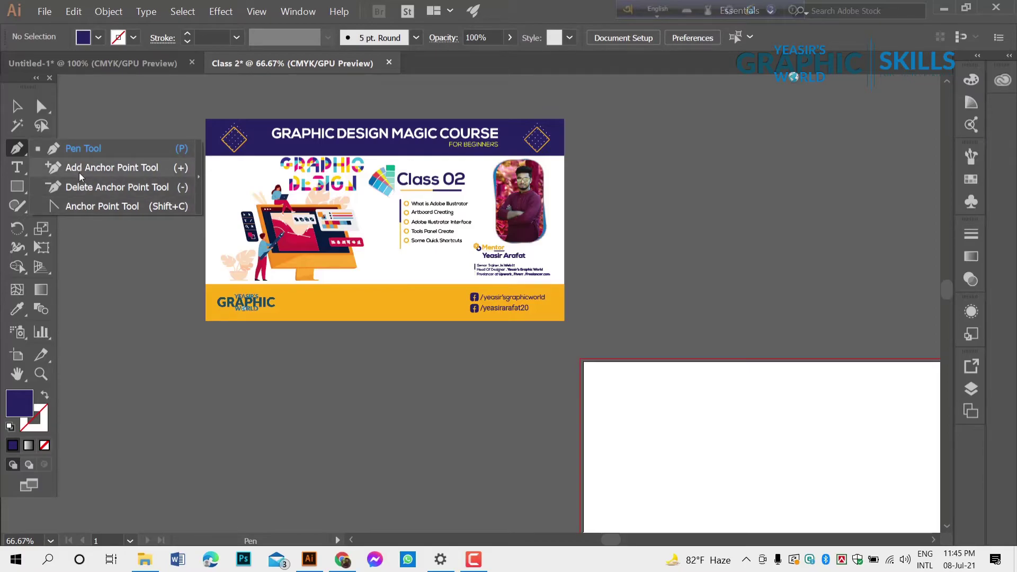
left_click(17, 106)
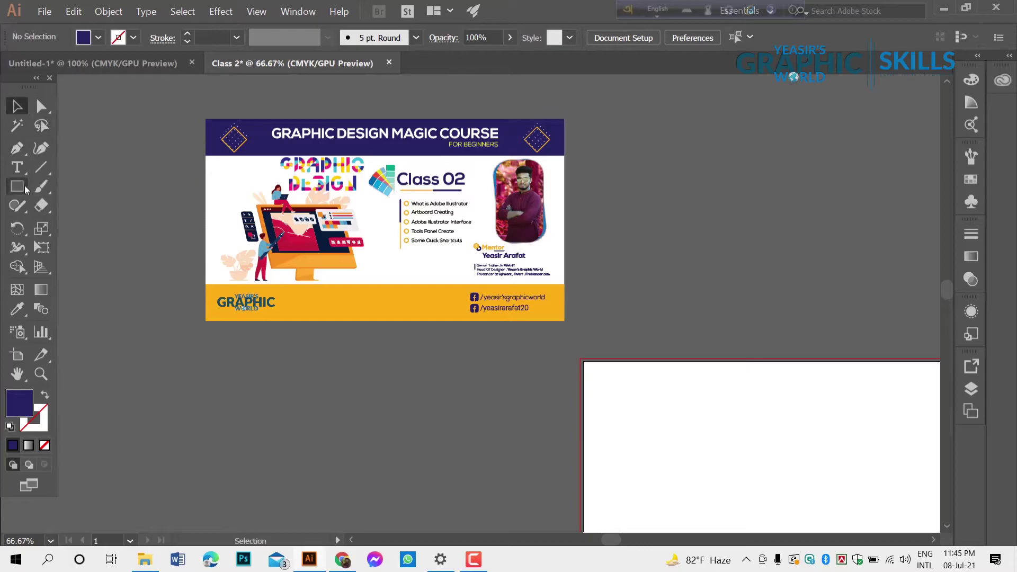
Draw a straight two-point line across the blank artboard with the Pen tool
left_click(19, 146)
scroll(604, 388, "down", 2)
scroll(466, 363, "down", 3)
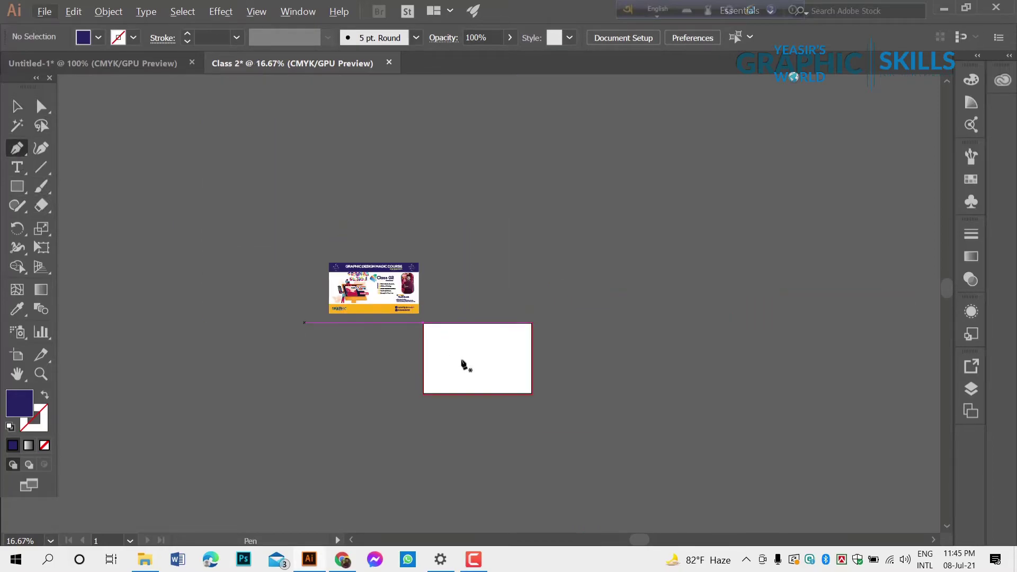
scroll(466, 363, "up", 2)
left_click(530, 343)
scroll(407, 344, "up", 2)
left_click(343, 312)
left_click(602, 323)
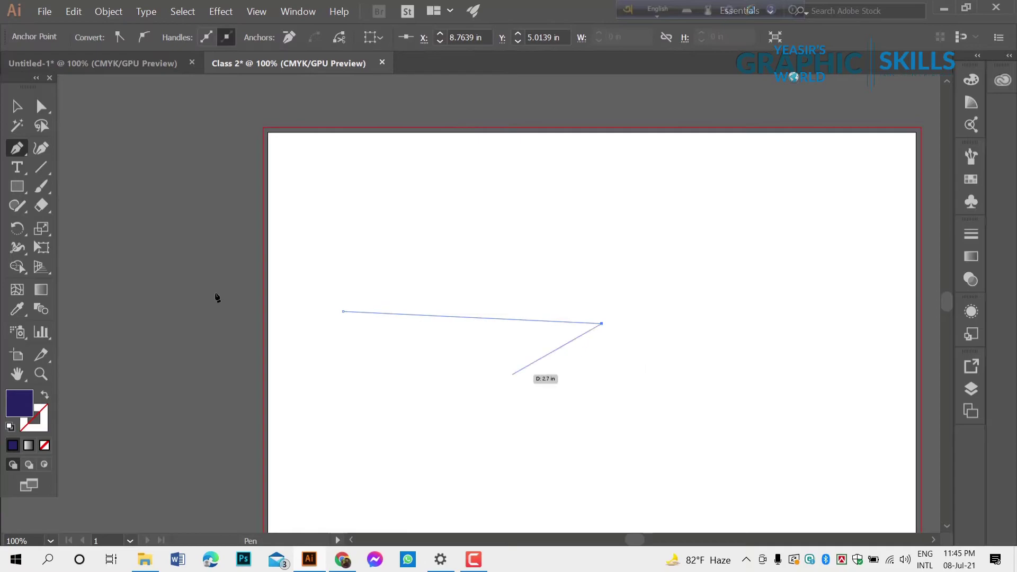
Swap fill and stroke so the line shows a 1 pt dark stroke
left_click(17, 106)
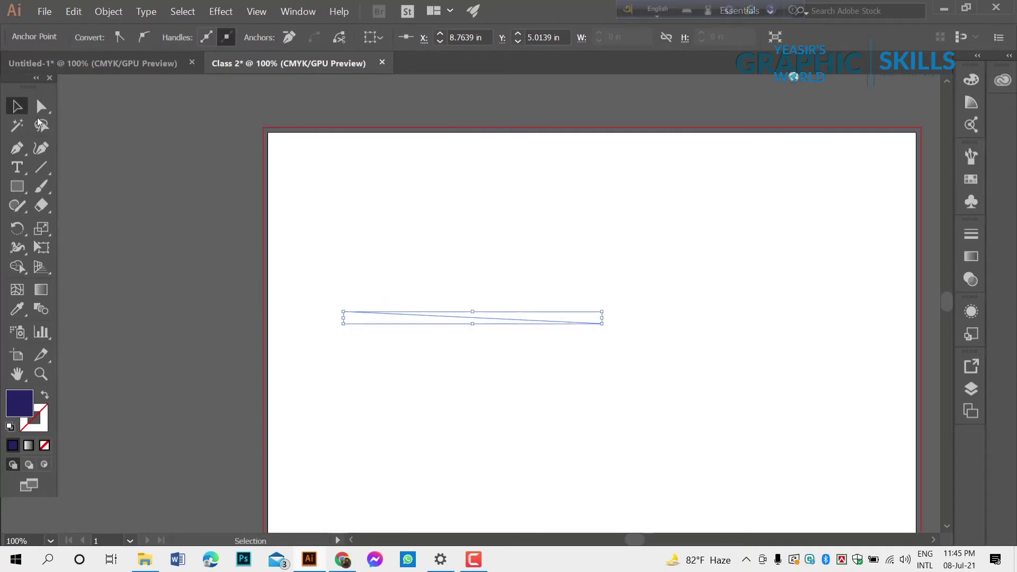
left_click(44, 395)
left_click(312, 312)
scroll(502, 365, "down", 1)
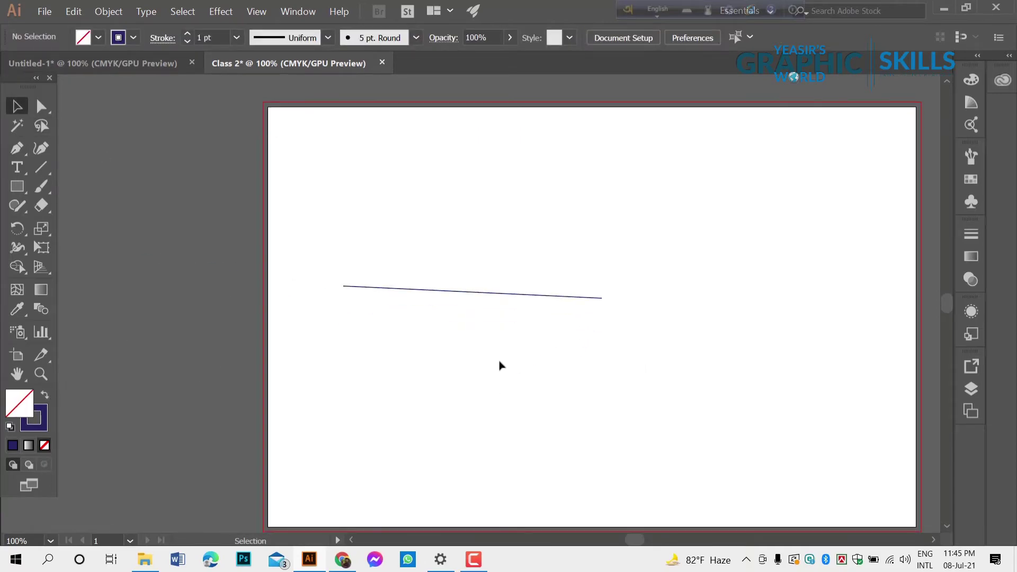
left_click_drag(17, 148, 87, 162)
Add an anchor point at the middle of the line
left_click(87, 168)
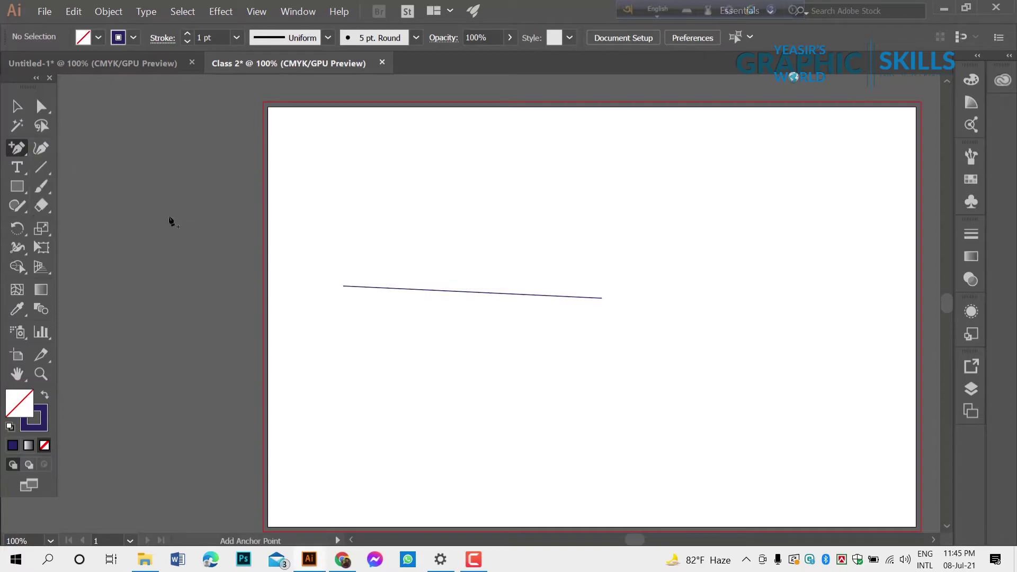
scroll(482, 288, "up", 2)
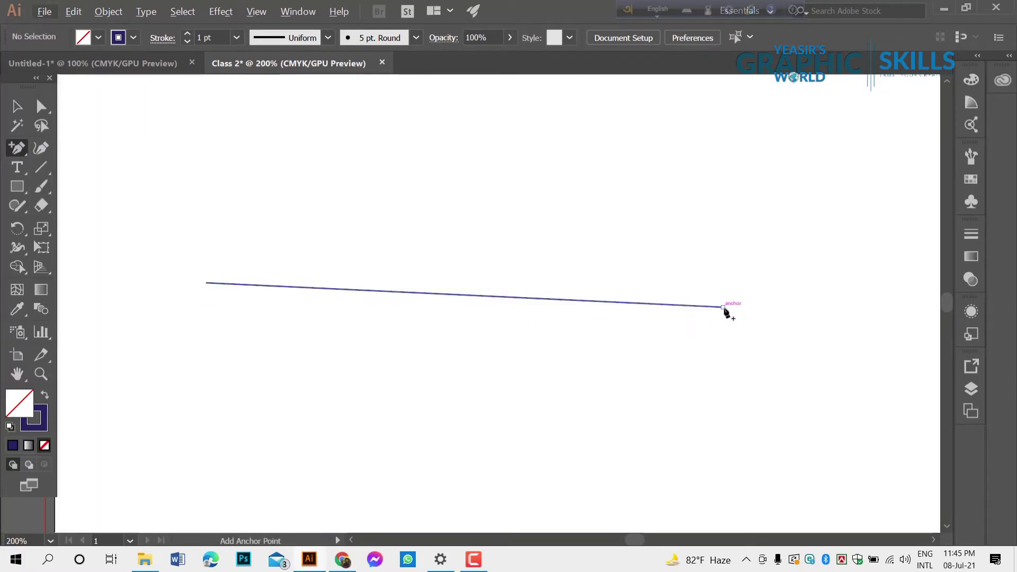
left_click(454, 296)
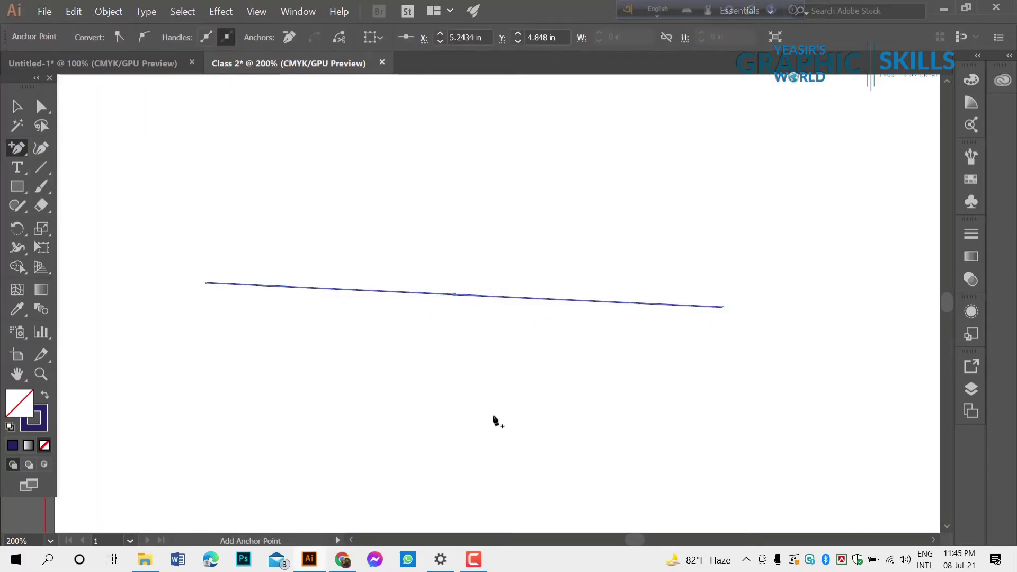
key("v")
left_click(547, 279)
scroll(458, 295, "up", 2)
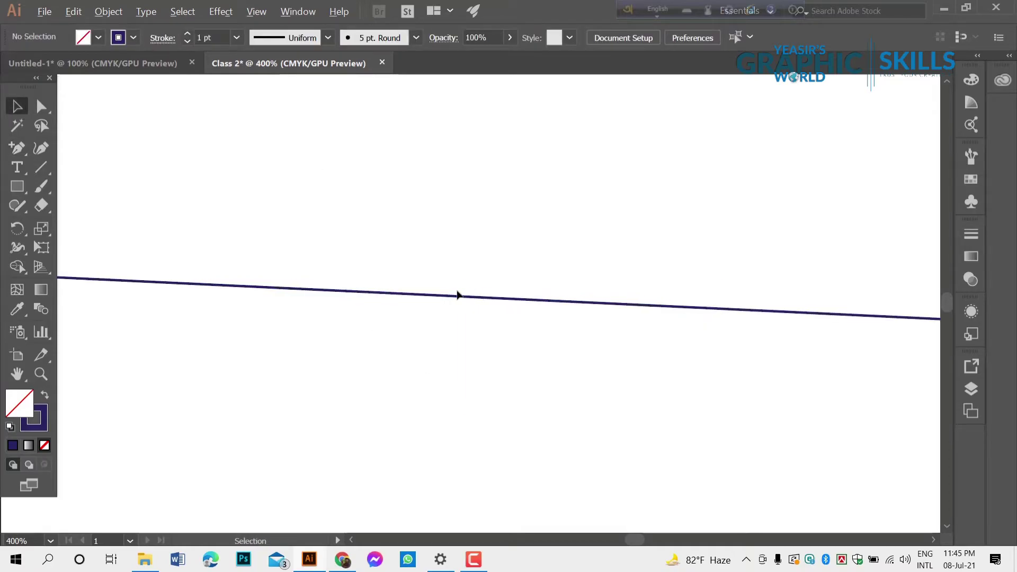
left_click(448, 293)
scroll(488, 275, "down", 1)
scroll(488, 274, "down", 3)
Test-drag the middle point down into a V bend, then undo it to keep the line straight
left_click(17, 149)
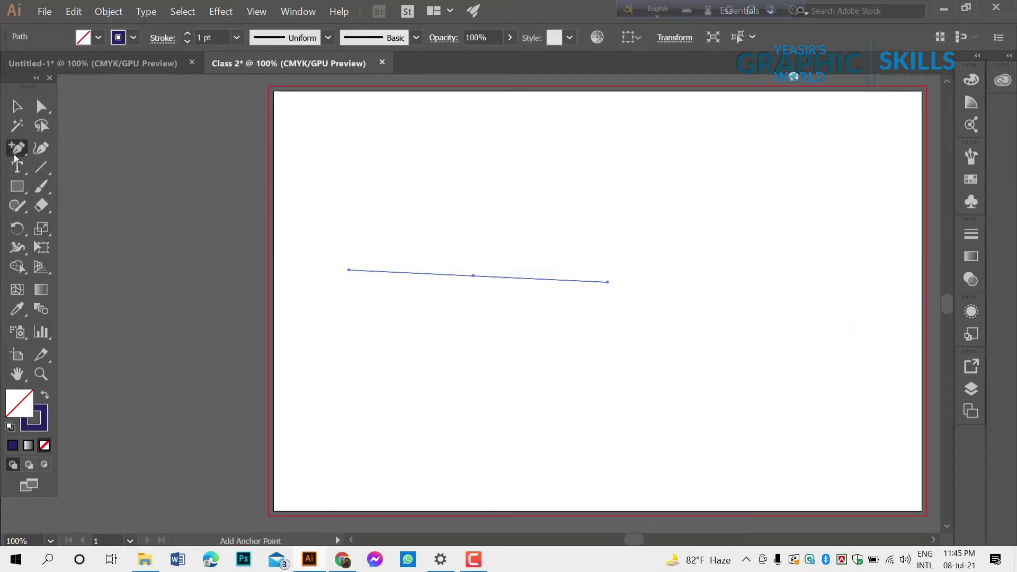
left_click(17, 107)
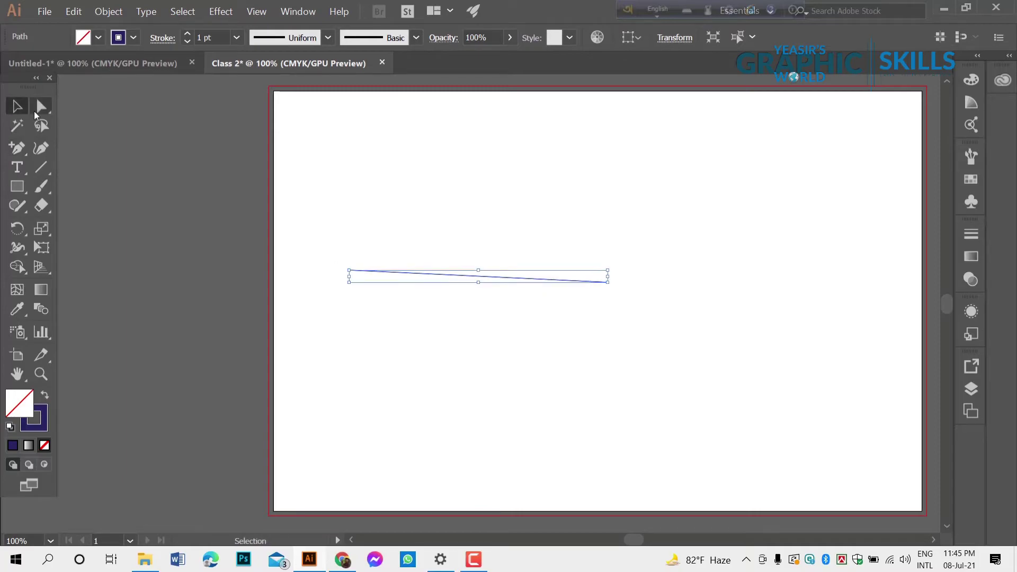
left_click(495, 313)
scroll(479, 290, "up", 3)
scroll(432, 256, "down", 2)
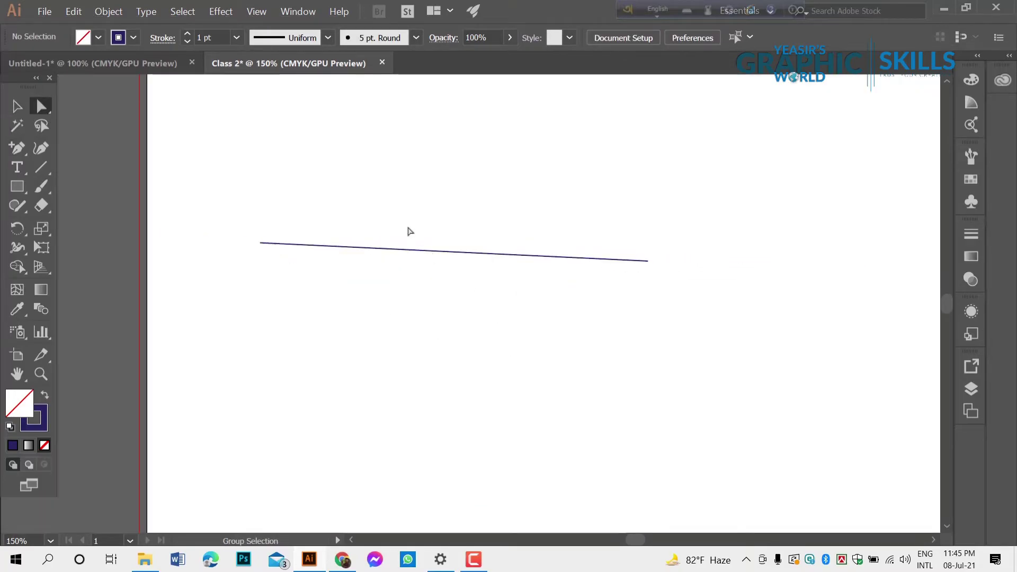
left_click(446, 253)
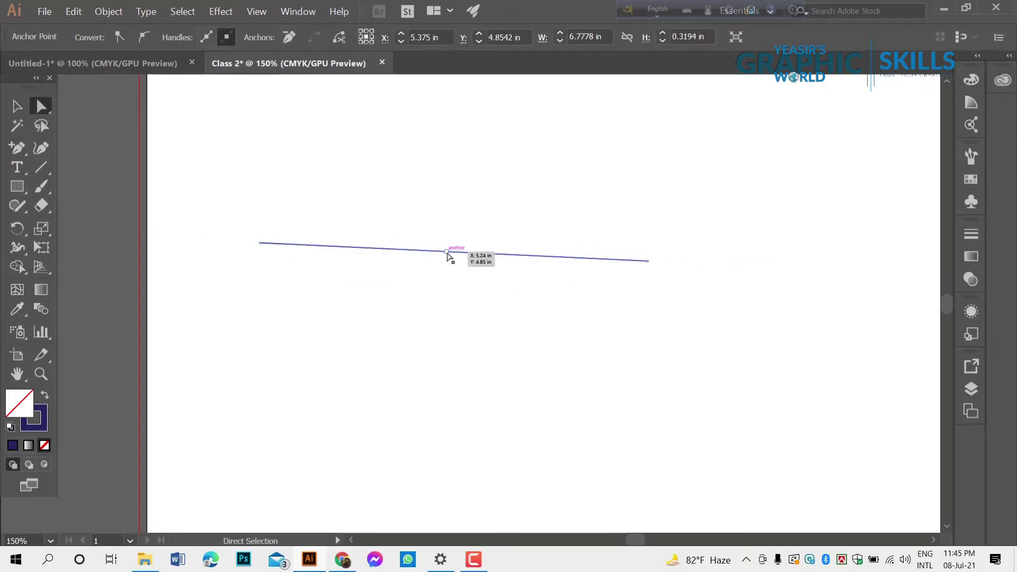
left_click_drag(446, 252, 448, 339)
scroll(455, 352, "up", 3)
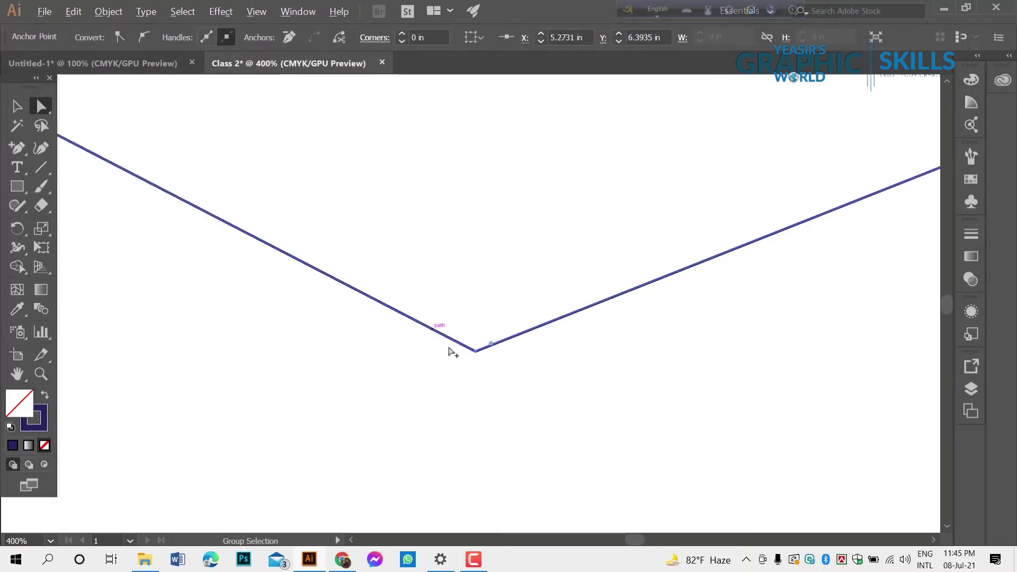
key("ctrl+z")
scroll(468, 290, "down", 3)
scroll(468, 240, "up", 1)
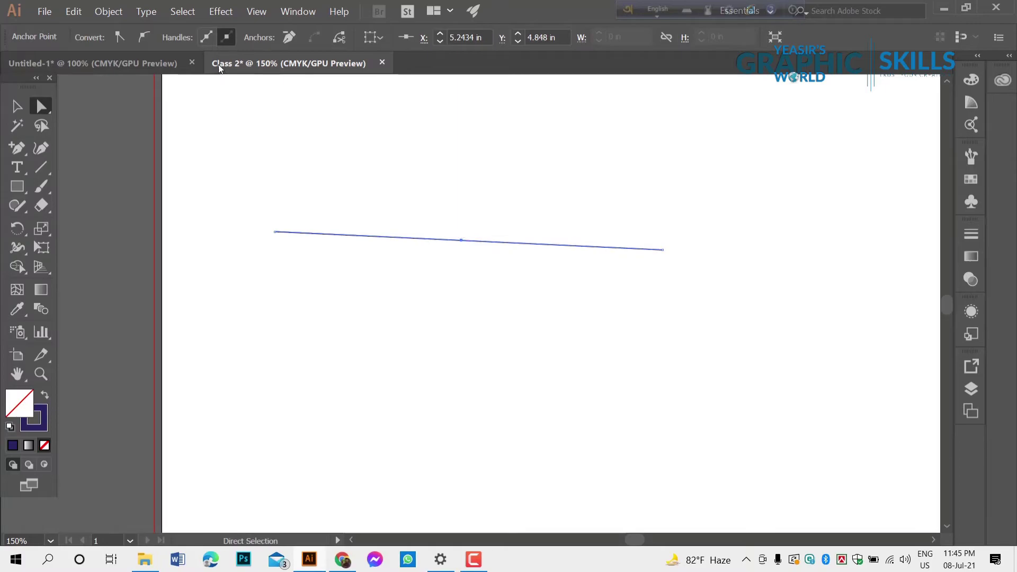
Thicken the line's stroke weight to 8 pt
left_click(17, 106)
left_click(311, 176)
left_click(352, 235)
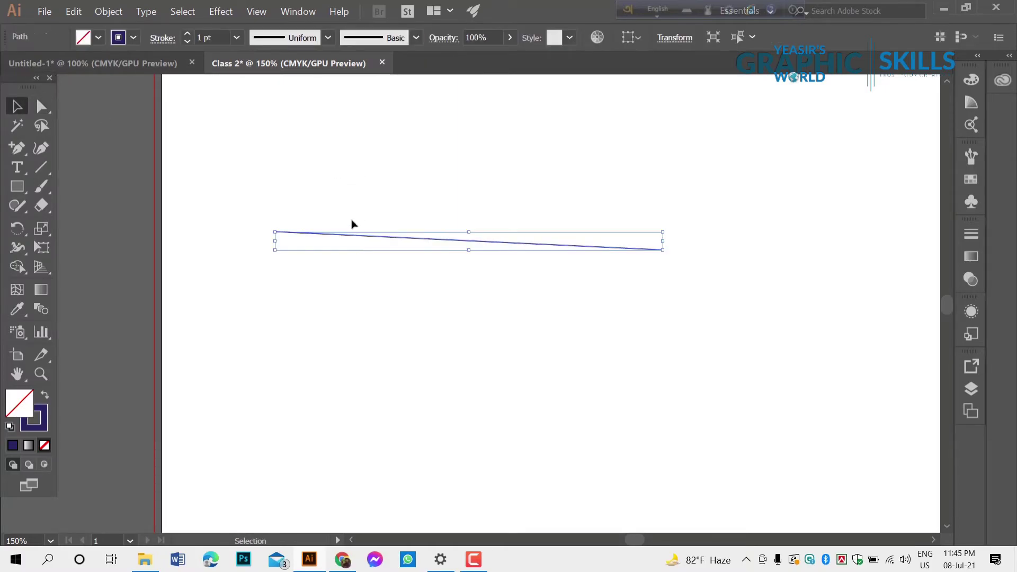
left_click(207, 37)
left_click(187, 34)
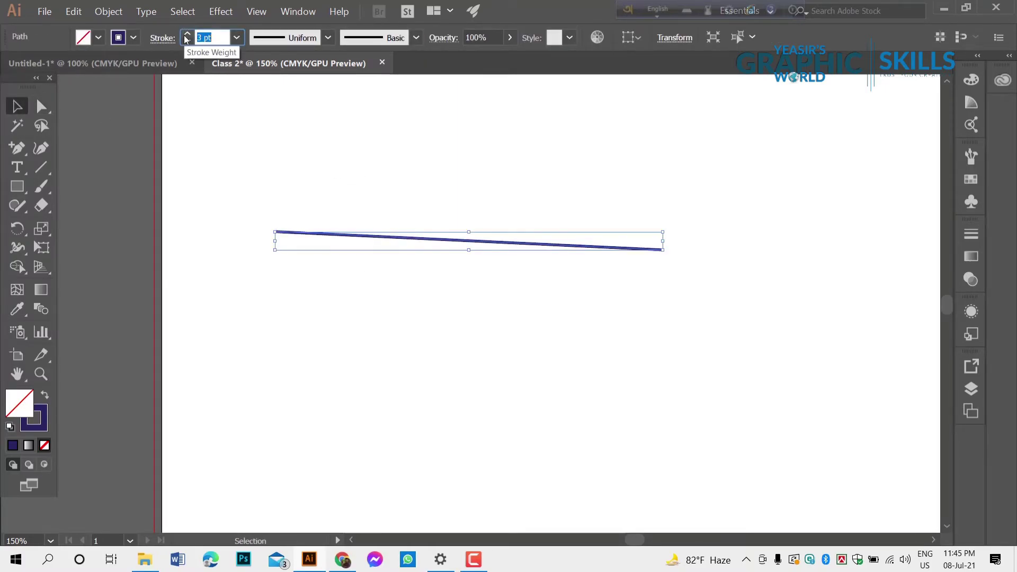
left_click(186, 34)
left_click(401, 332)
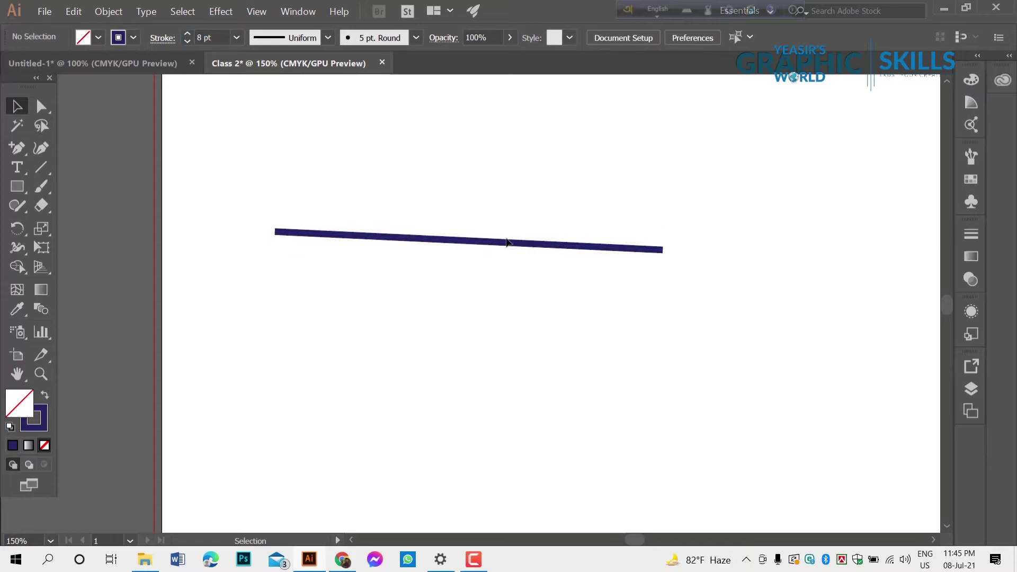
Reduce the stroke back to 5 pt, then delete the line from the artboard
scroll(506, 241, "up", 4, "alt")
left_click(440, 243)
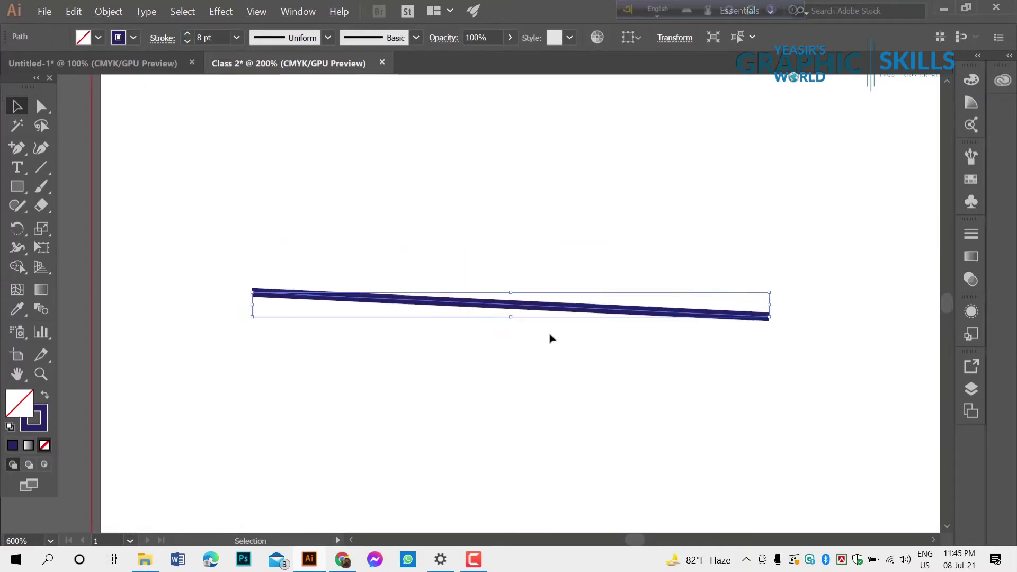
scroll(548, 345, "down", 4, "alt")
key("Down")
key("Down")
scroll(496, 316, "up", 3, "alt")
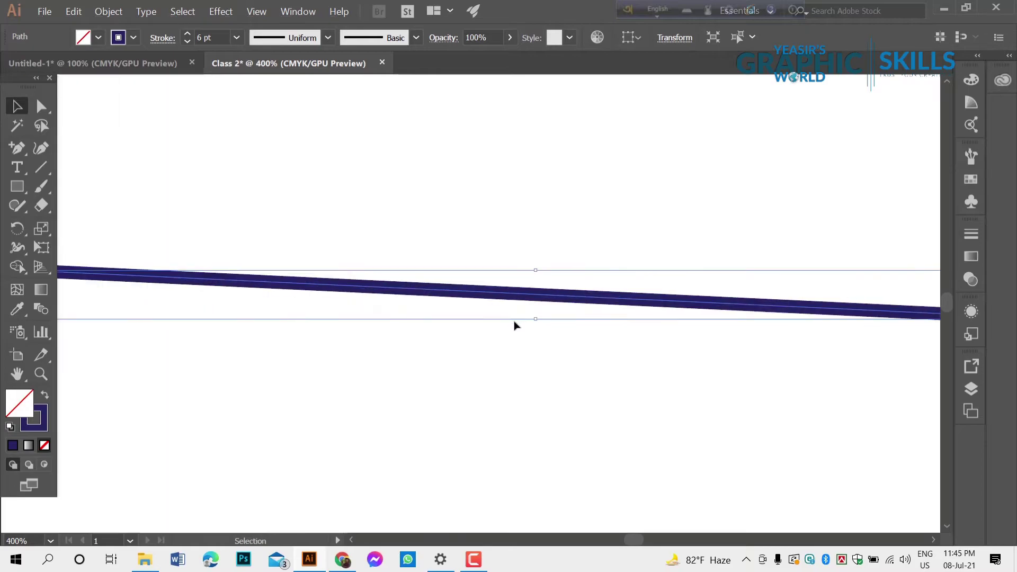
key("Down")
scroll(515, 298, "down", 5, "alt")
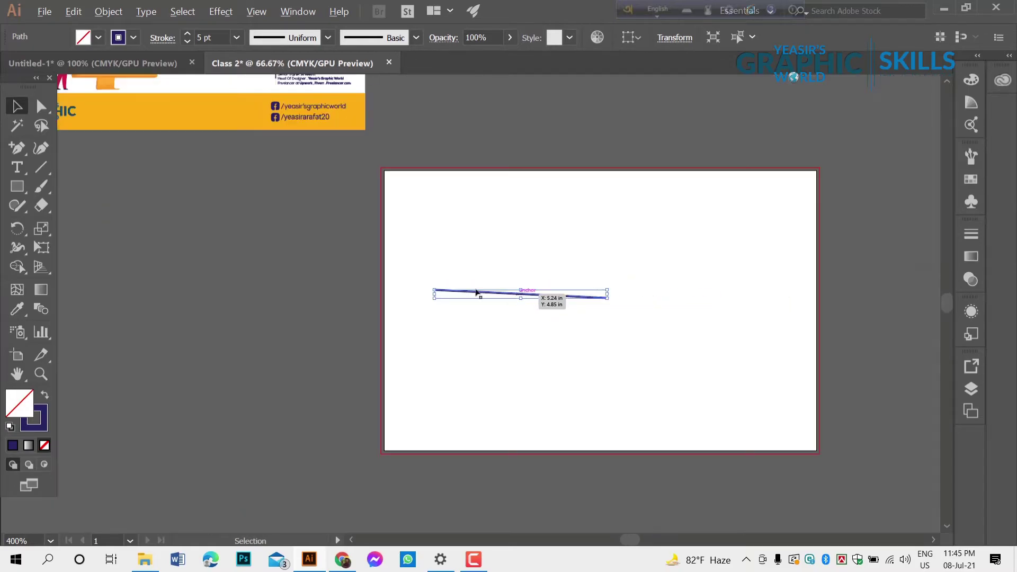
key("Delete")
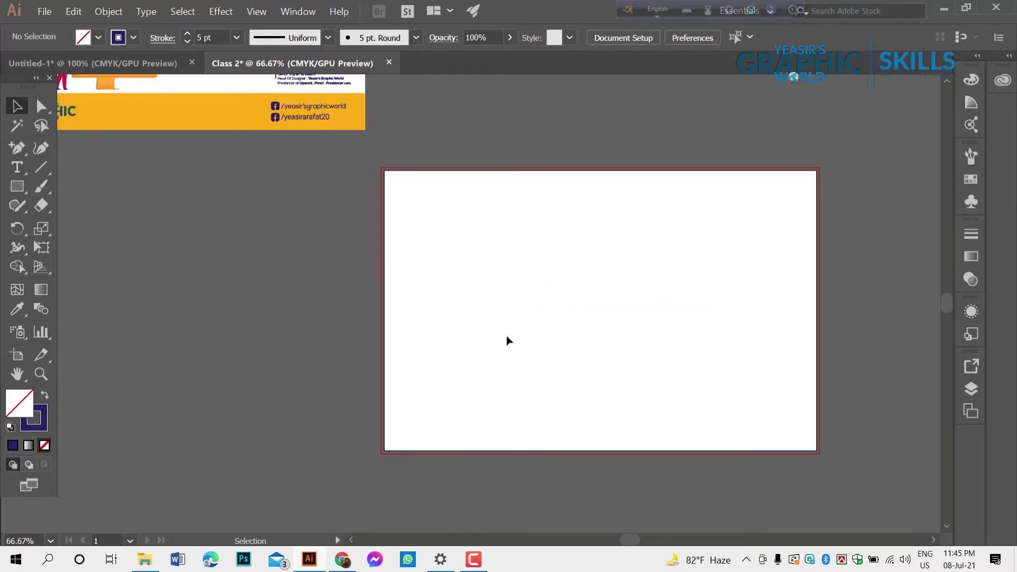
scroll(106, 142, "up", 1, "alt")
Place a horizontal text object reading 'Graphic Design' in the artboard centre
left_click_drag(9, 151, 77, 151)
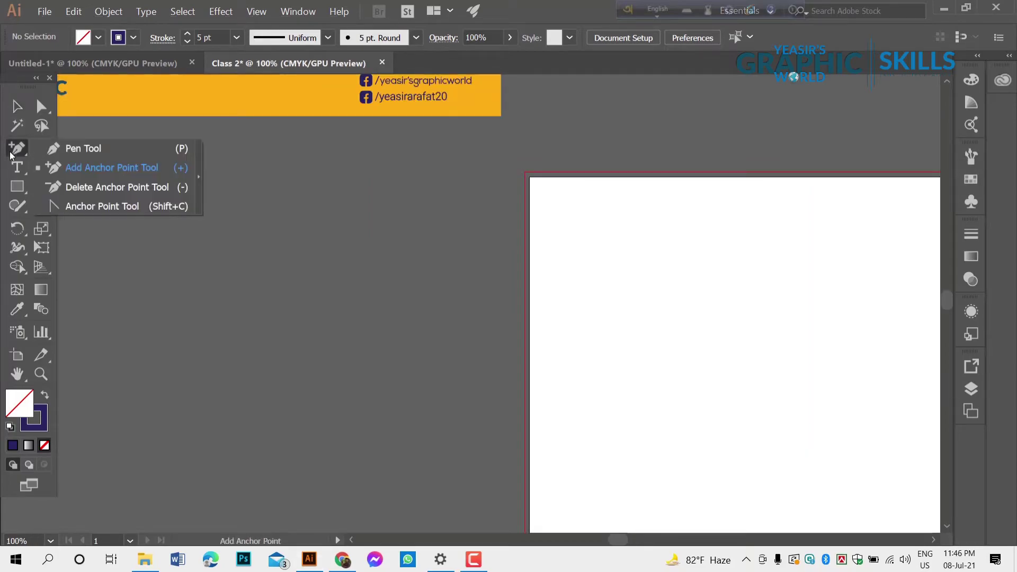
key("p")
left_click(23, 173)
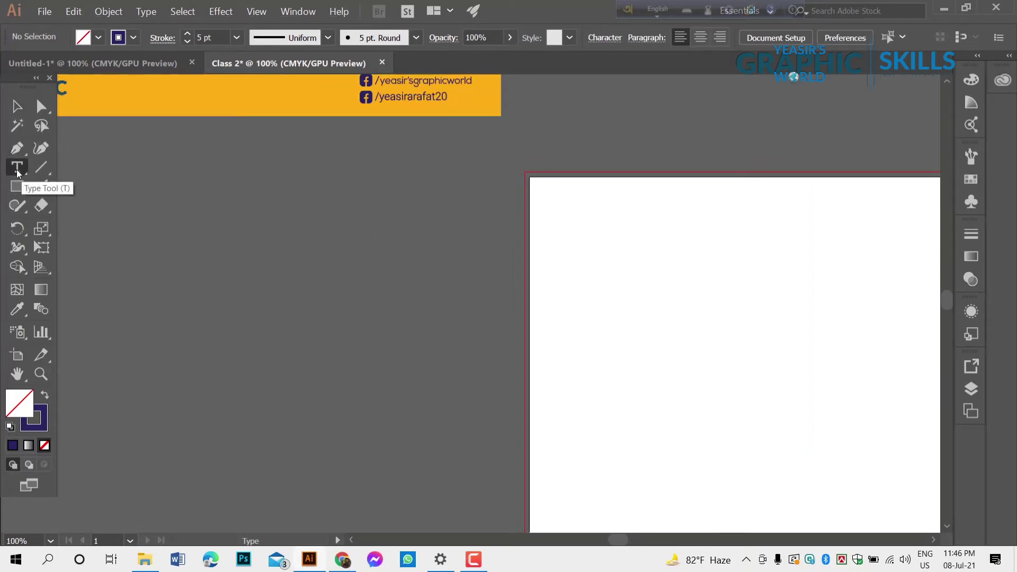
left_click(652, 321)
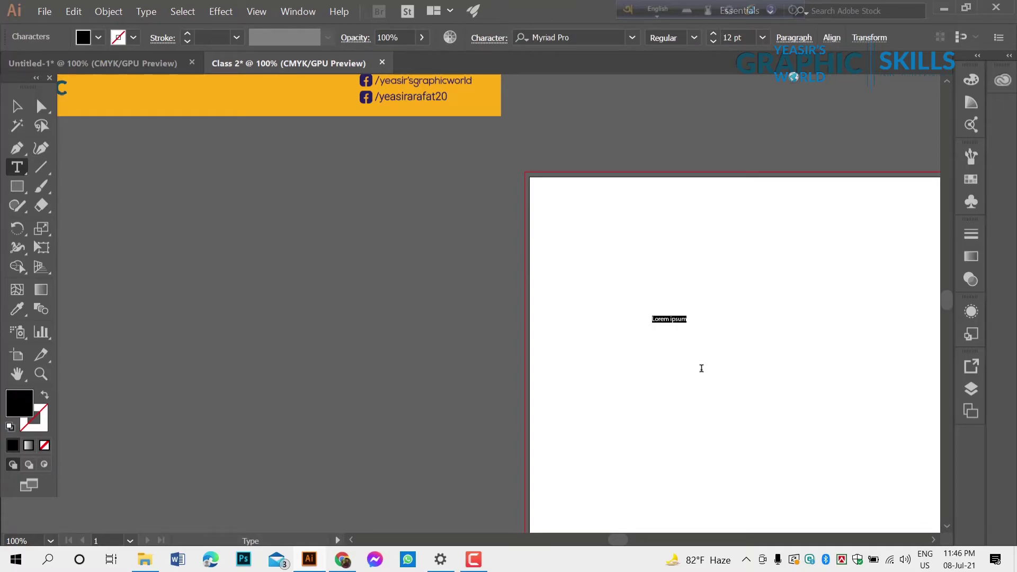
type("q")
Enlarge 'Graphic Design' to about 50 pt and move it up and right
left_click(16, 106)
mouse_move(692, 315)
left_mouse_down()
mouse_move(720, 292)
mouse_move(812, 268)
left_mouse_up()
key("ctrl+minus")
key("ctrl+minus")
key("ctrl+plus")
key("ctrl+plus")
key("ctrl+plus")
key("ctrl+minus")
key("ctrl+minus")
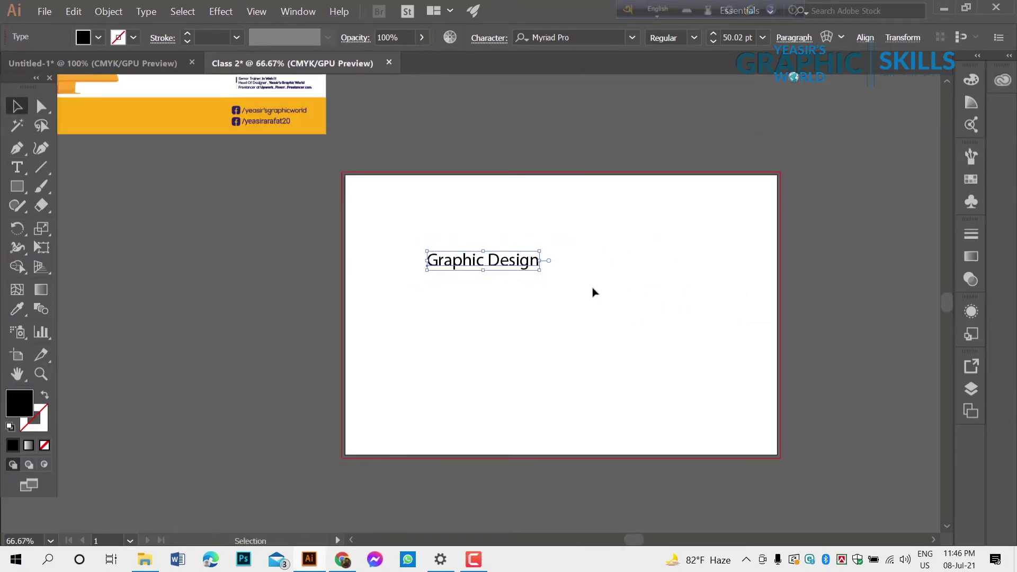
key("ctrl+plus")
left_click_drag(495, 254, 533, 235)
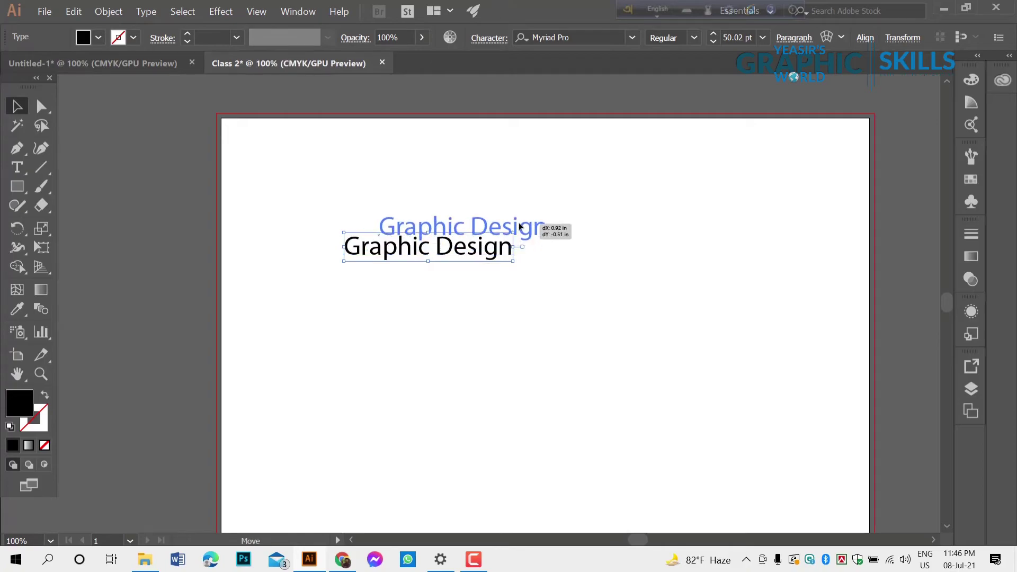
Try Area Type and Type on a Path, dismissing each path-required warning
left_click(23, 168)
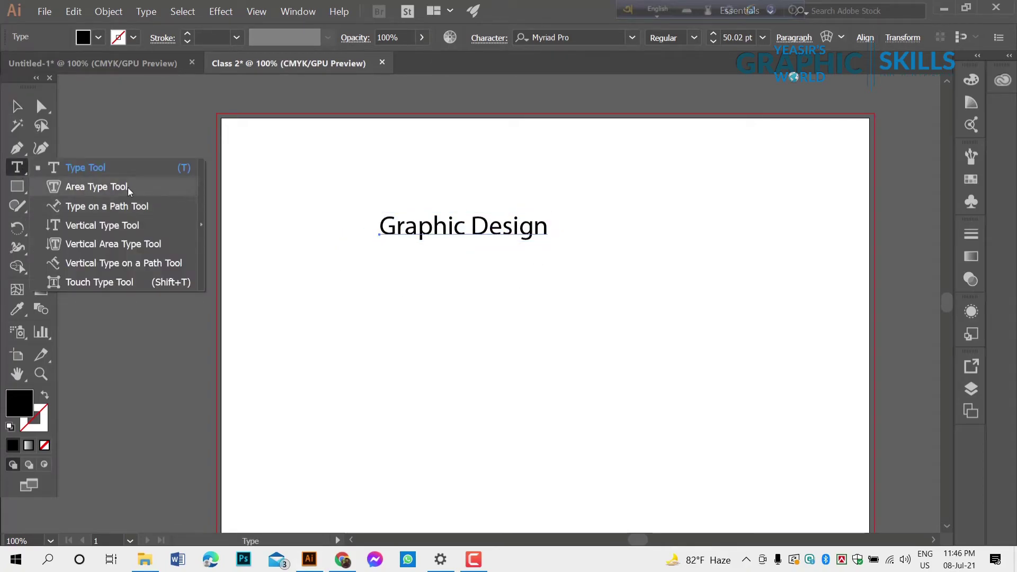
left_click(128, 187)
left_click(400, 343)
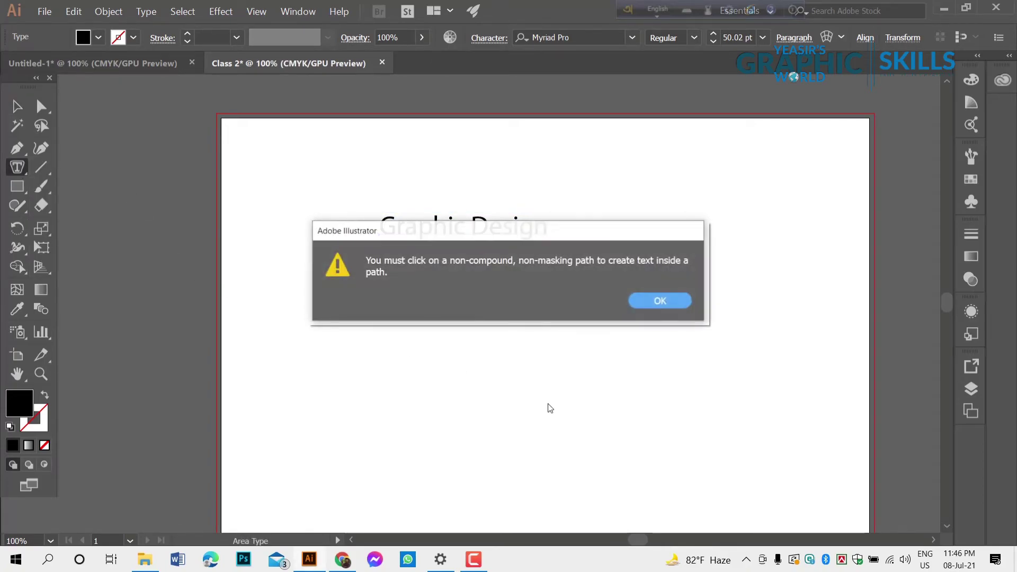
left_click(659, 301)
left_click(15, 169)
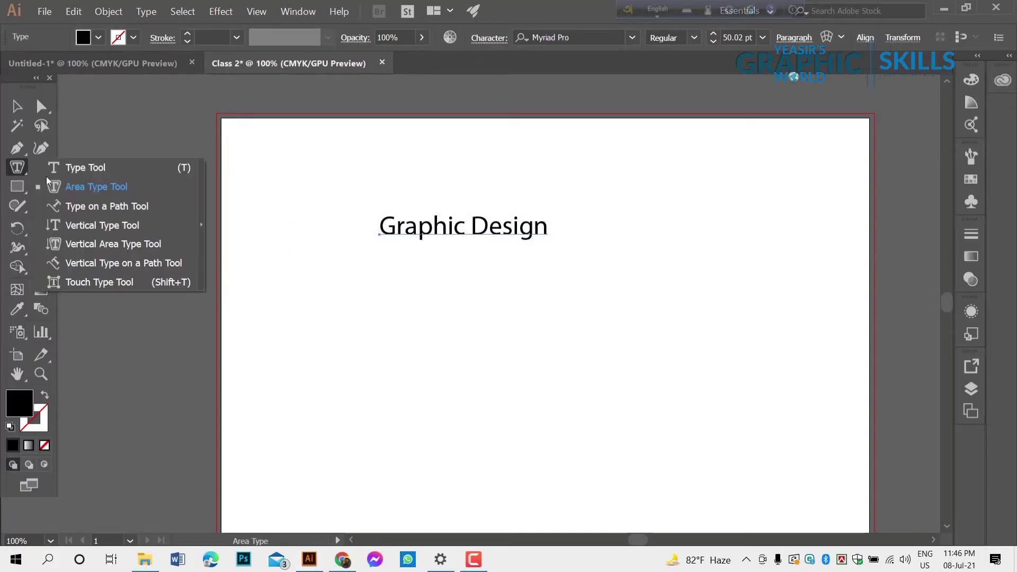
left_click(72, 207)
left_click(485, 347)
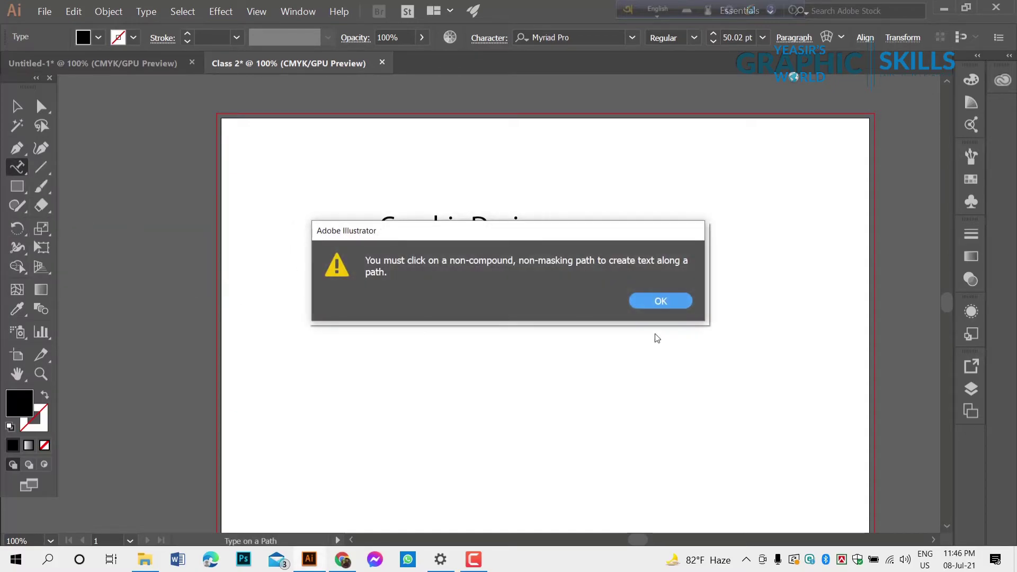
left_click(657, 301)
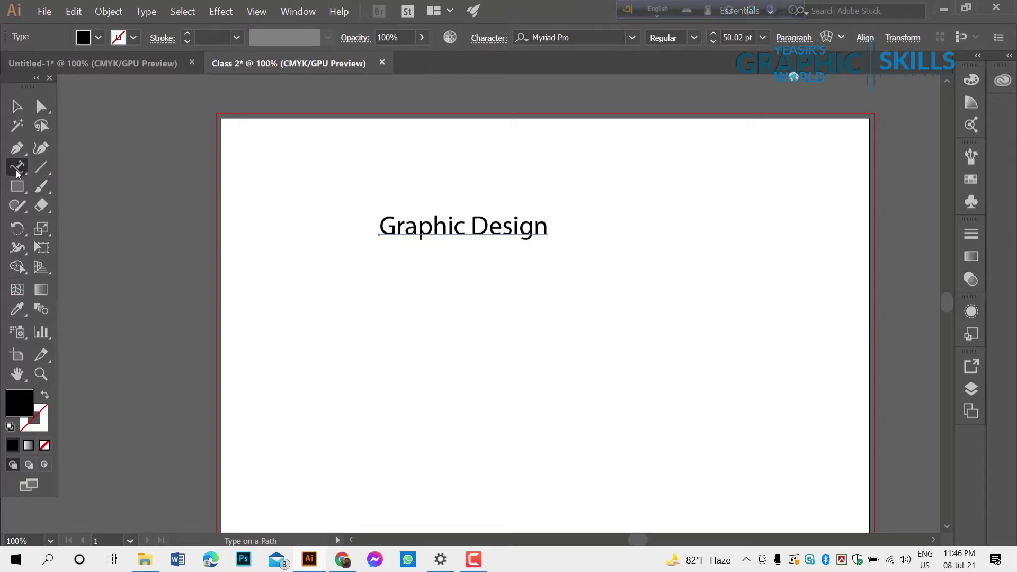
Add vertical text 'Graphic' below 'Graphic Design' with the Vertical Type Tool
left_click(17, 169)
left_click(102, 225)
left_click(435, 318)
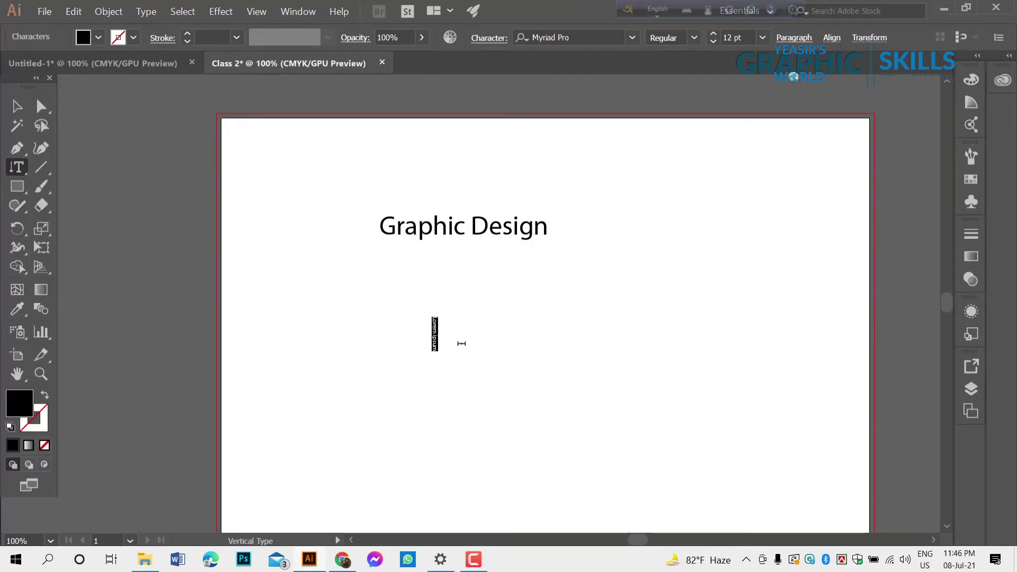
type("Graphic")
Enlarge the vertical 'Graphic' text and move it to the artboard's right side
left_click(17, 106)
left_click_drag(439, 316, 584, 217)
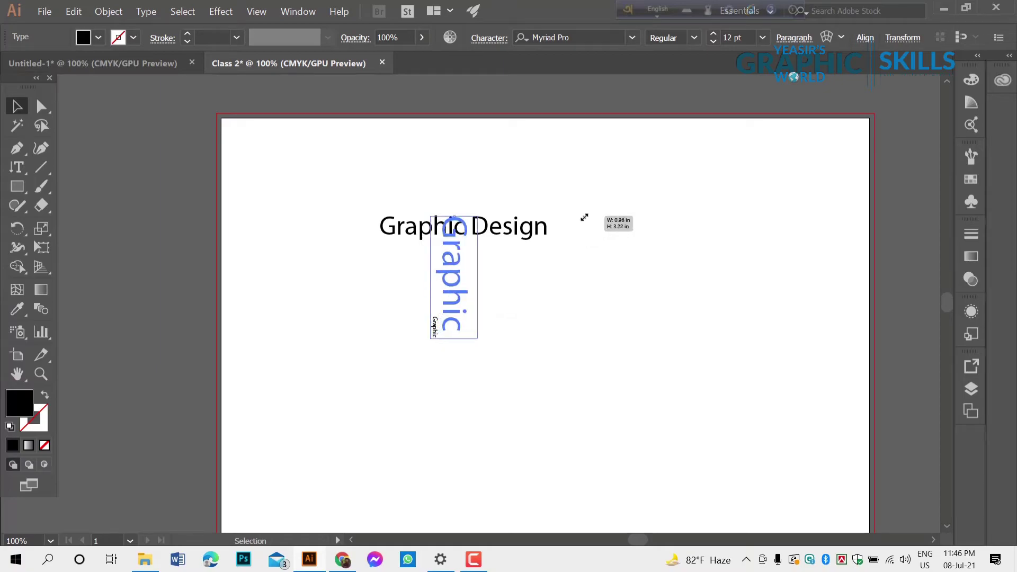
left_click_drag(449, 305, 648, 252)
left_click(397, 347)
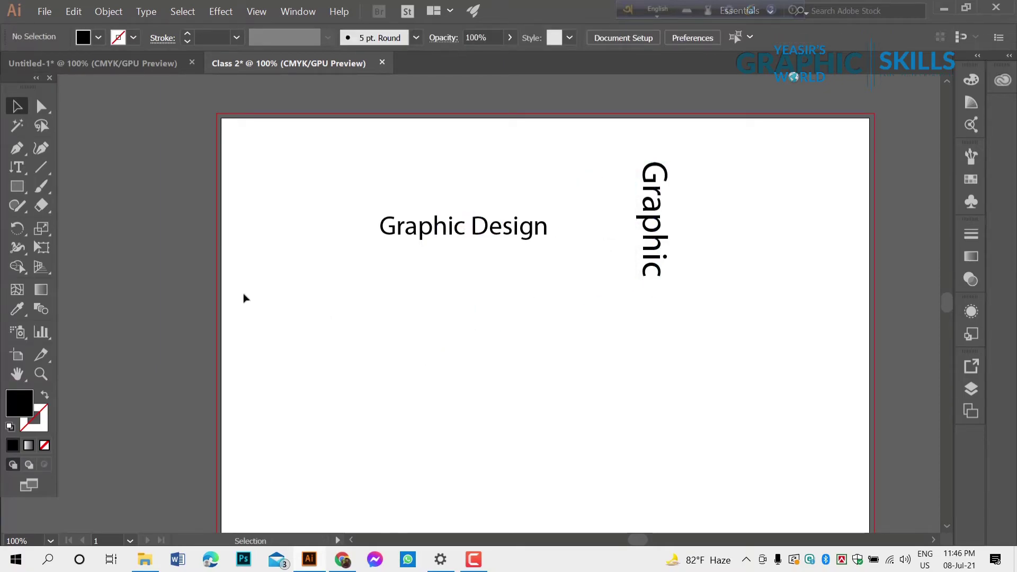
left_click(17, 167)
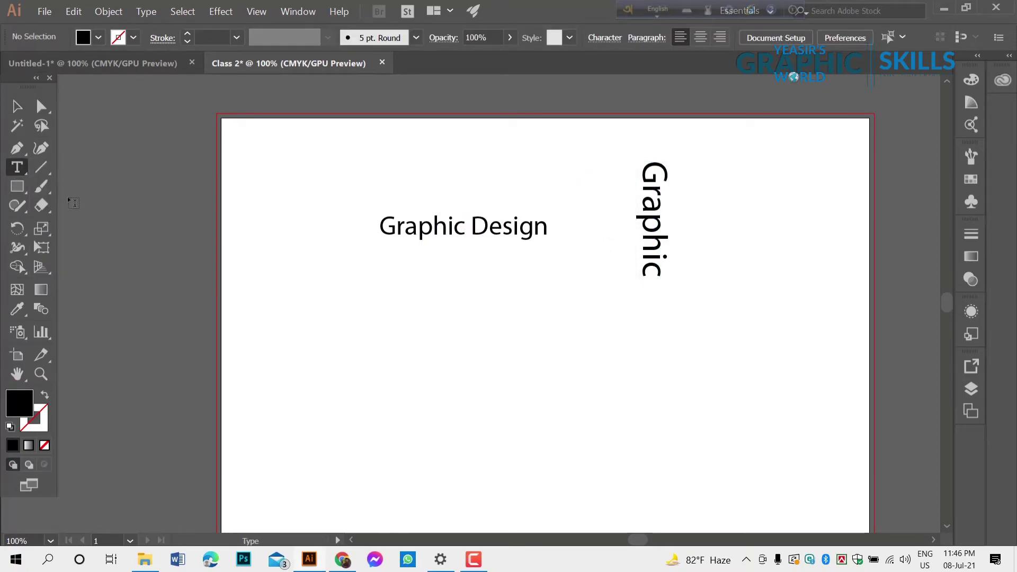
Leave a tiny Line Segment below the two texts and select the lower artboard area
left_click(41, 168)
left_click(369, 371)
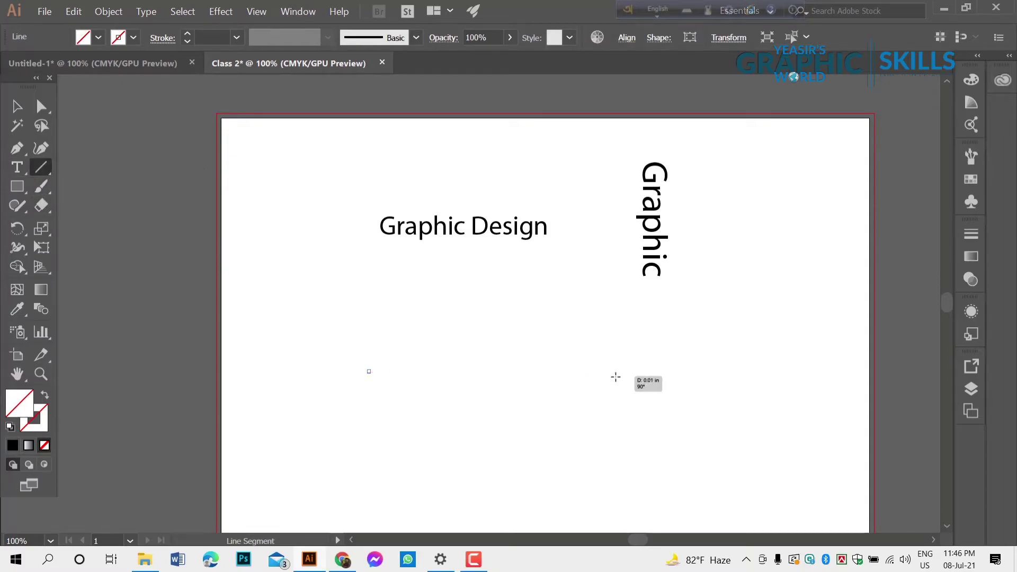
left_click(469, 323)
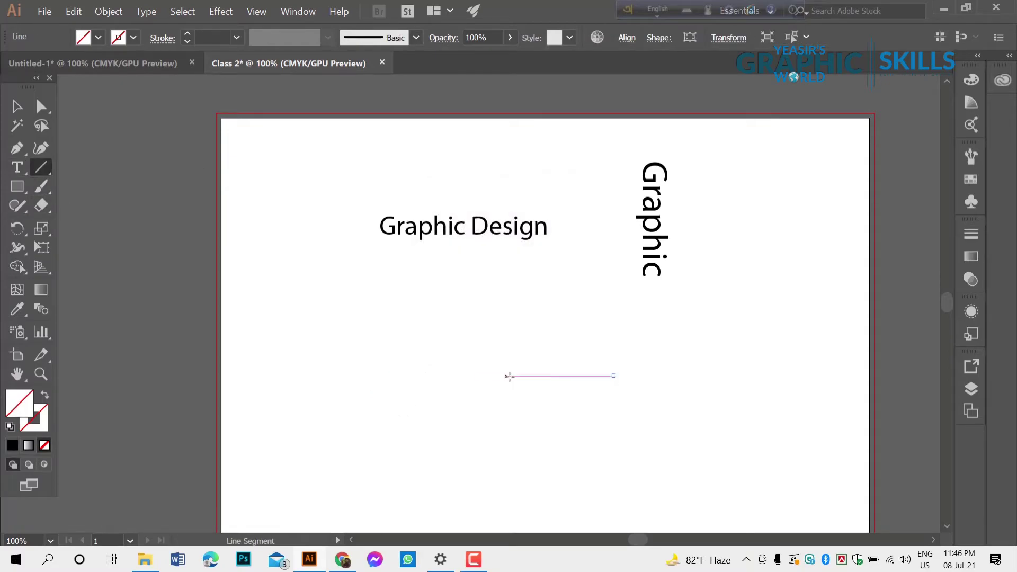
left_click(17, 106)
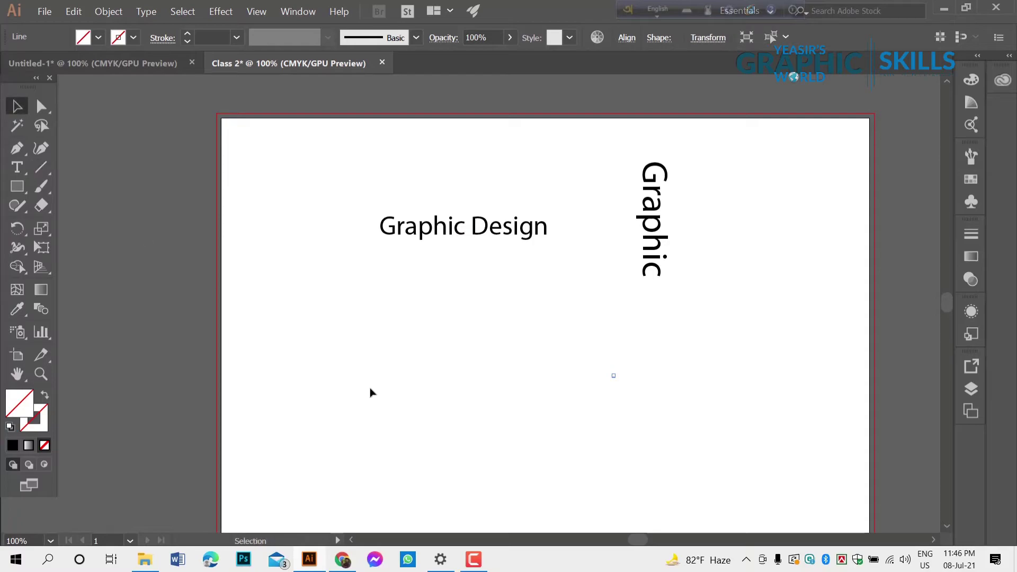
left_click_drag(347, 330, 562, 434)
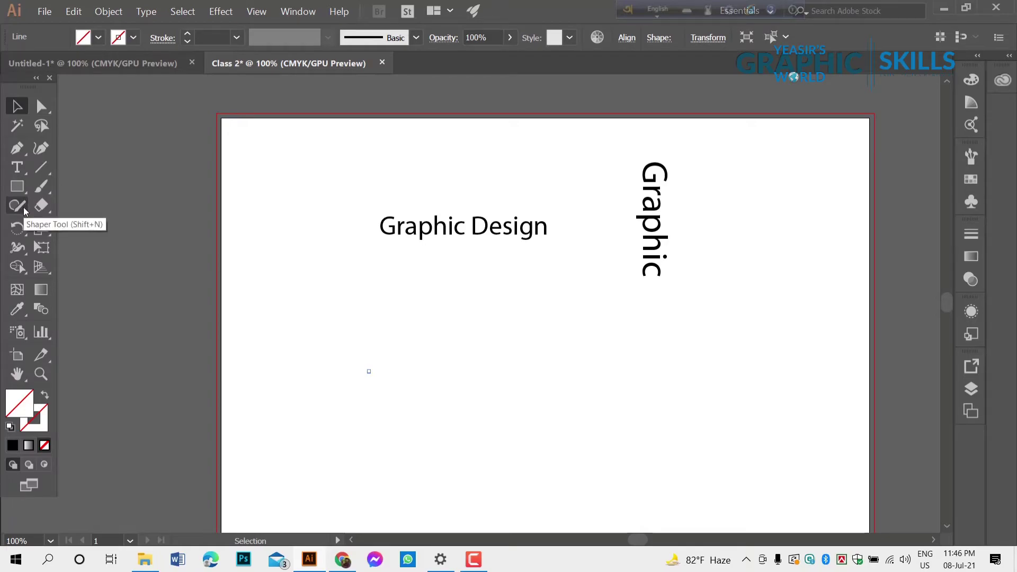
left_click(41, 206)
mouse_move(331, 237)
left_mouse_down()
mouse_move(465, 221)
mouse_move(322, 277)
left_mouse_up()
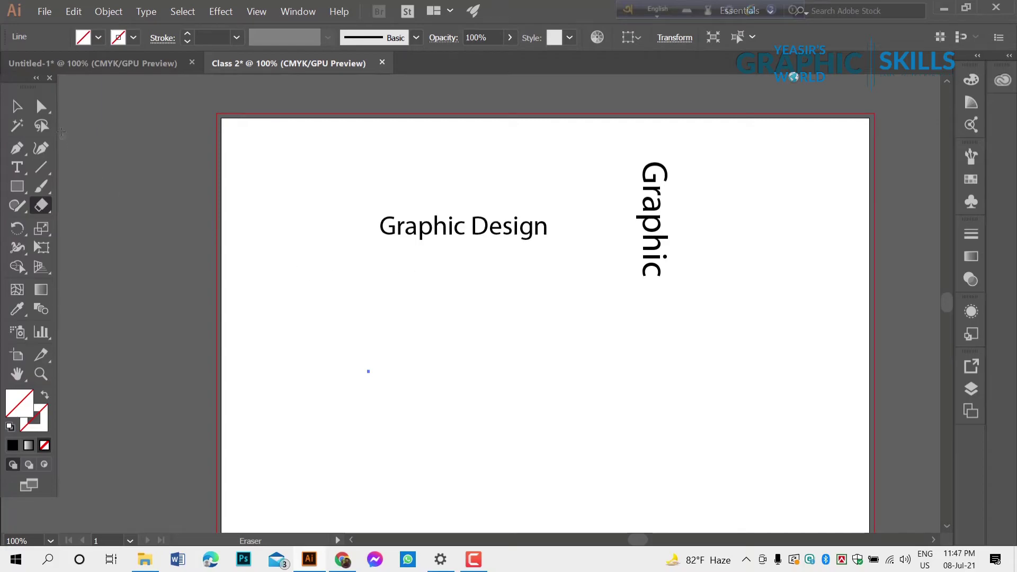
left_click(26, 108)
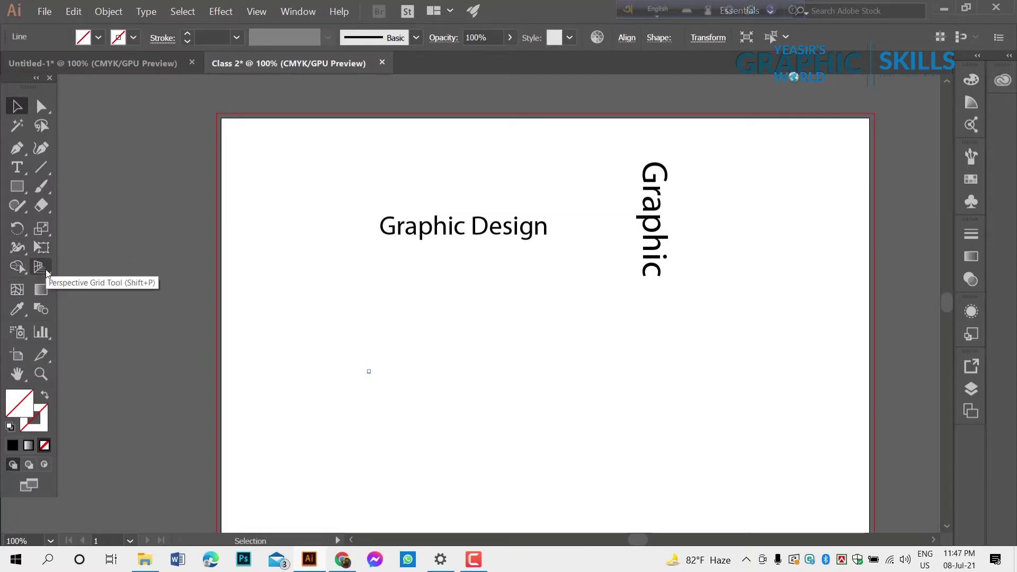
left_click(23, 272)
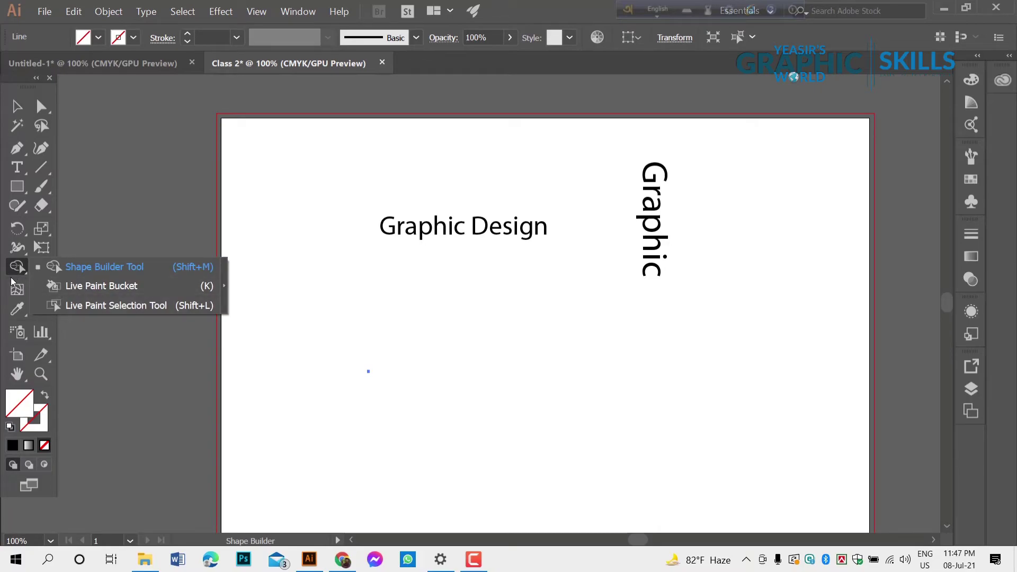
left_click(18, 271)
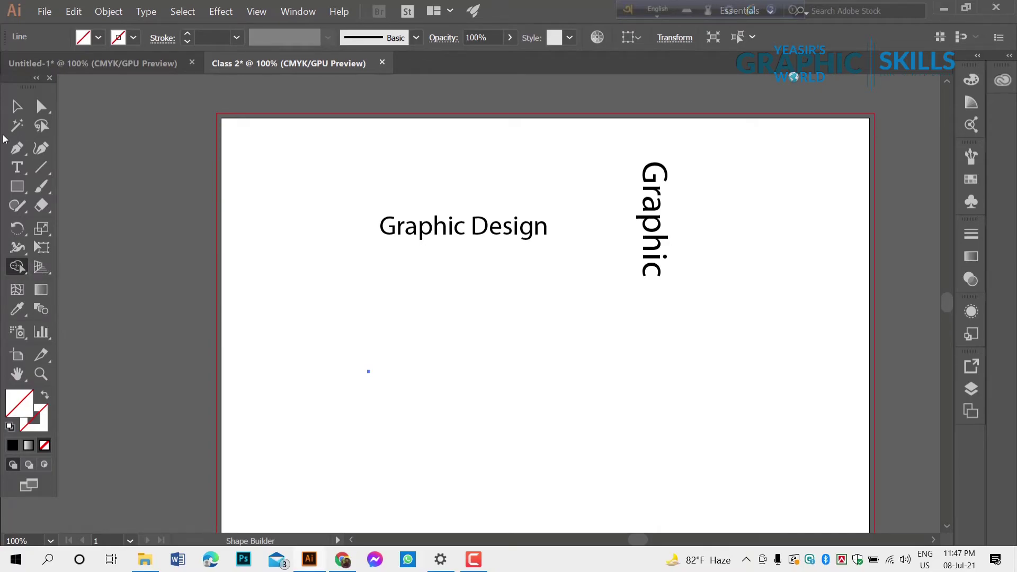
left_click(17, 106)
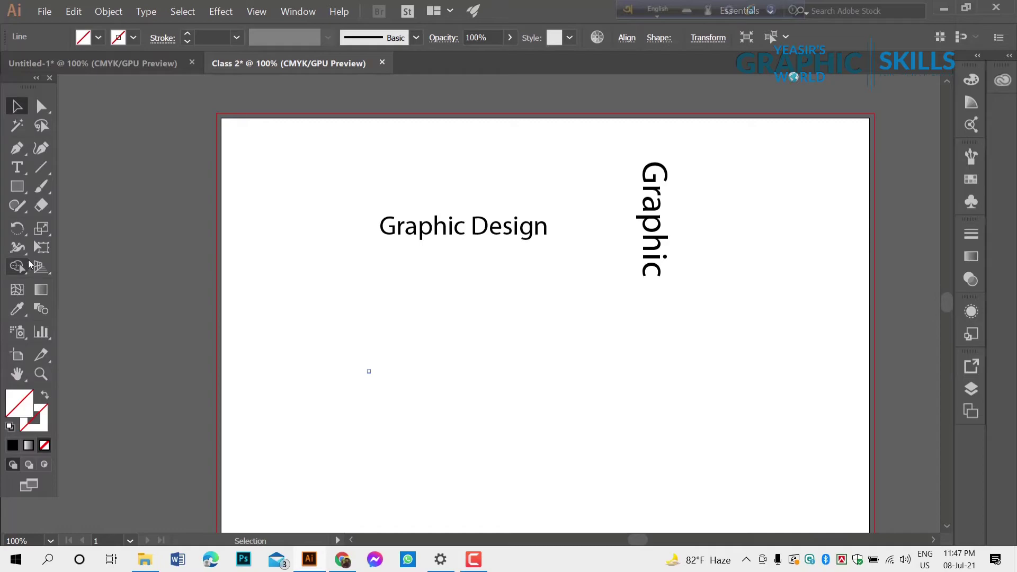
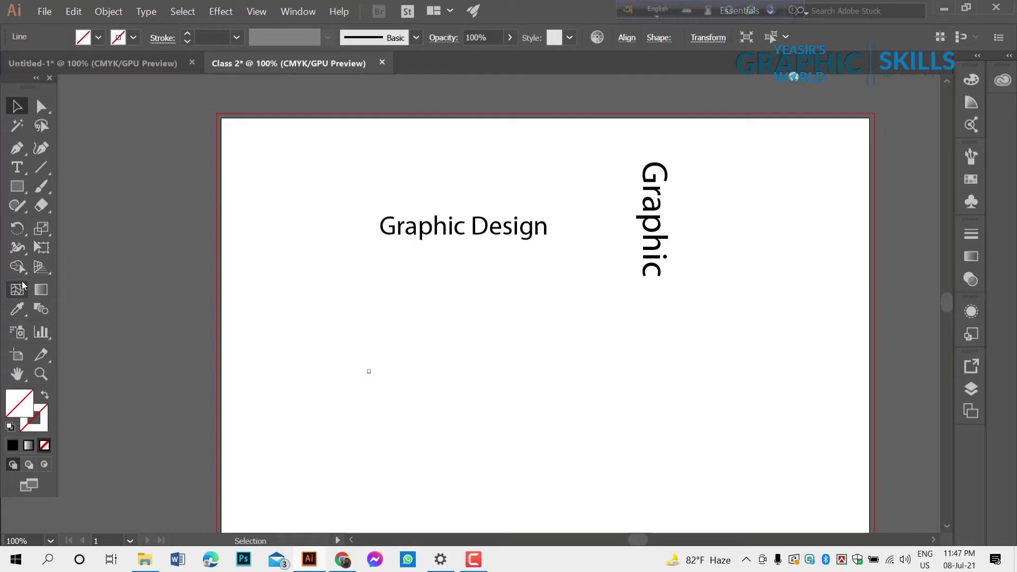
Draw a square below the left of the text and fill it red
left_click(17, 309)
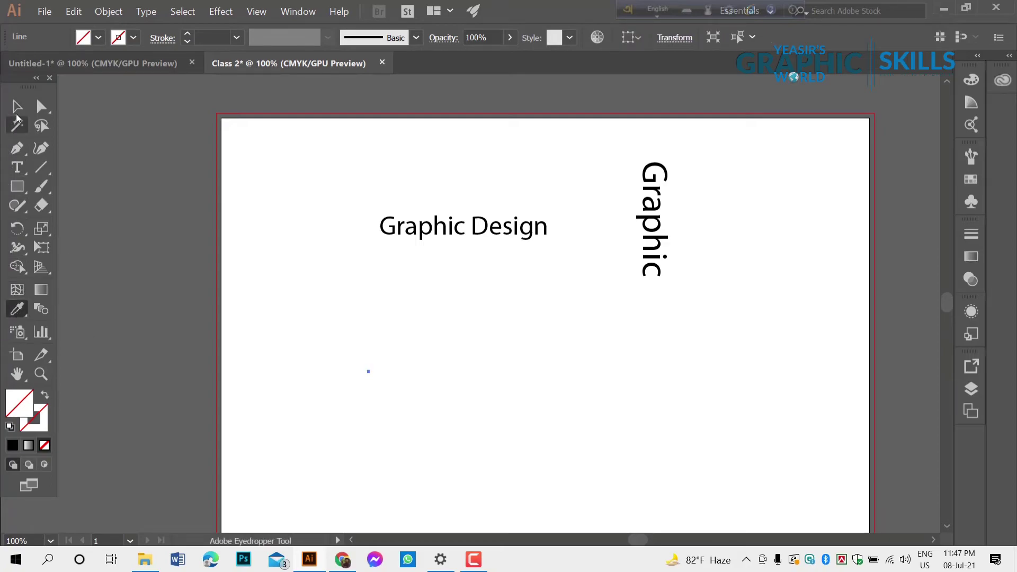
left_click(17, 108)
left_click(17, 186)
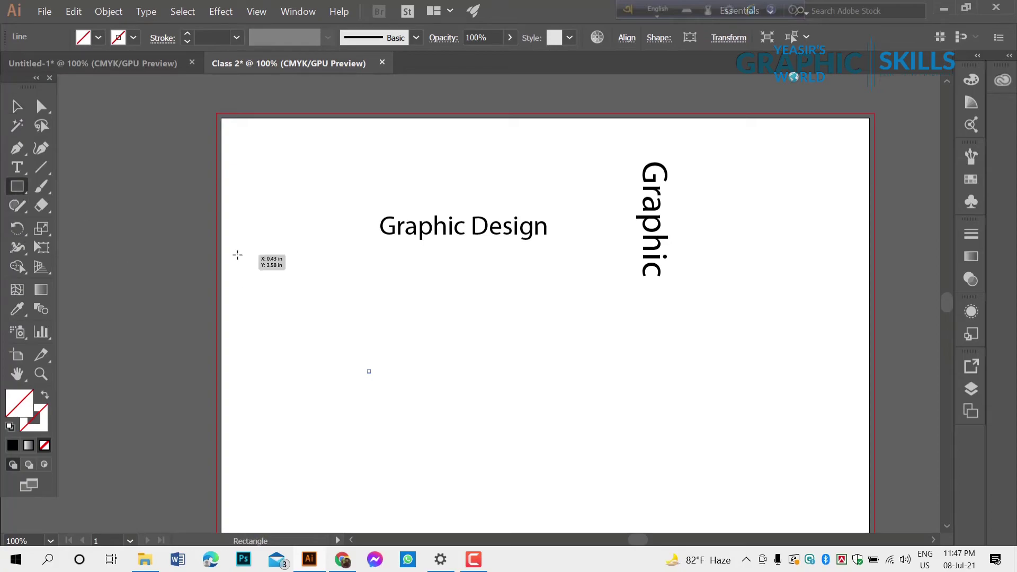
left_click_drag(237, 255, 369, 386)
left_click(13, 107)
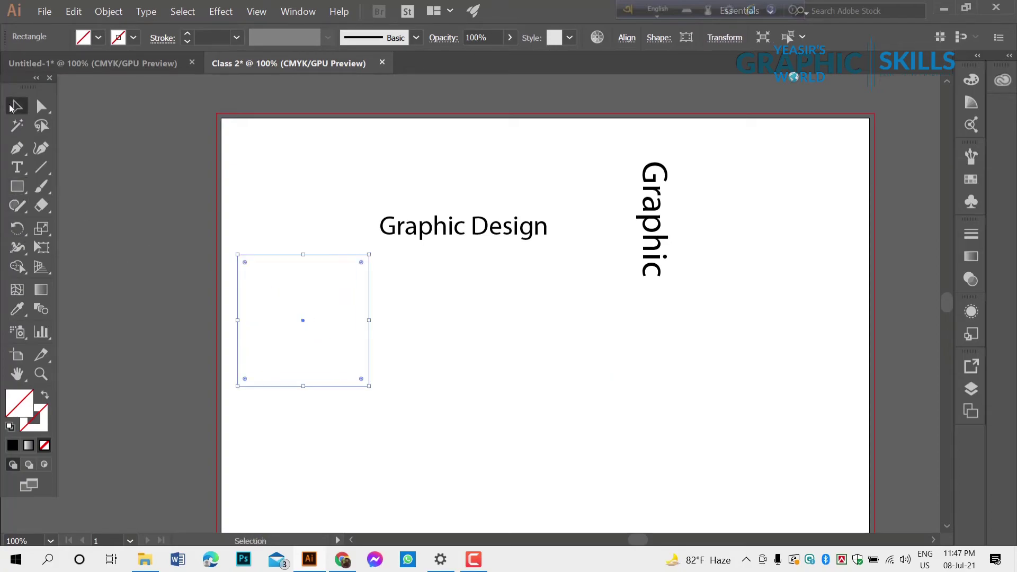
left_click(91, 41)
left_click(57, 67)
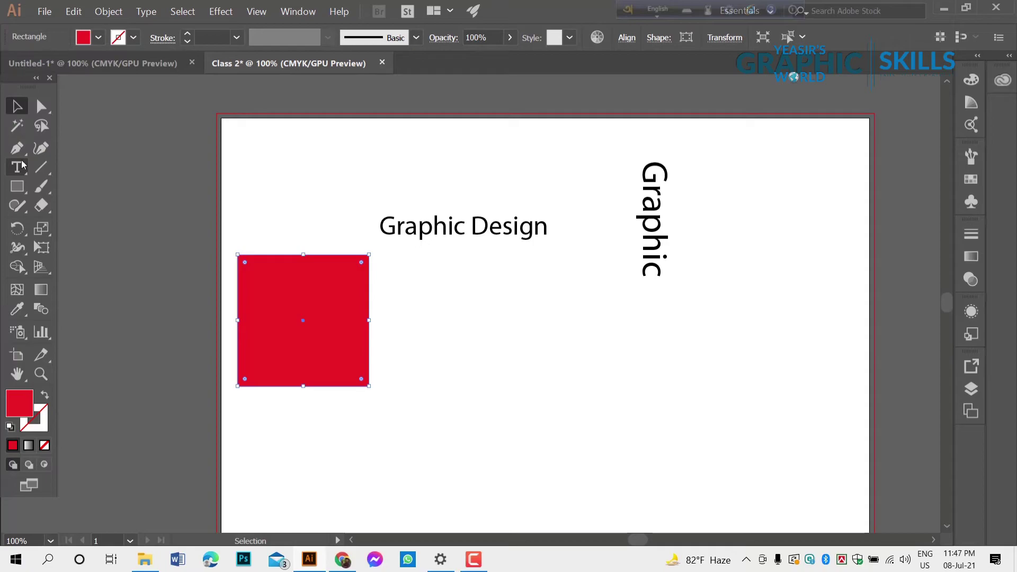
Duplicate the square to the right, make it yellow, then eyedropper the red fill back
left_click_drag(332, 309, 520, 332)
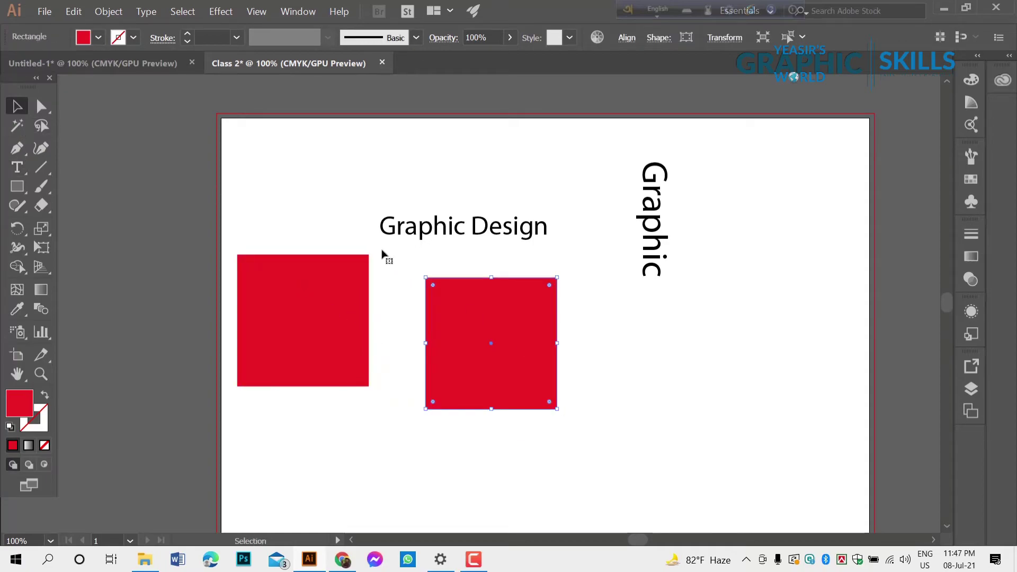
left_click(98, 37)
left_click(66, 63)
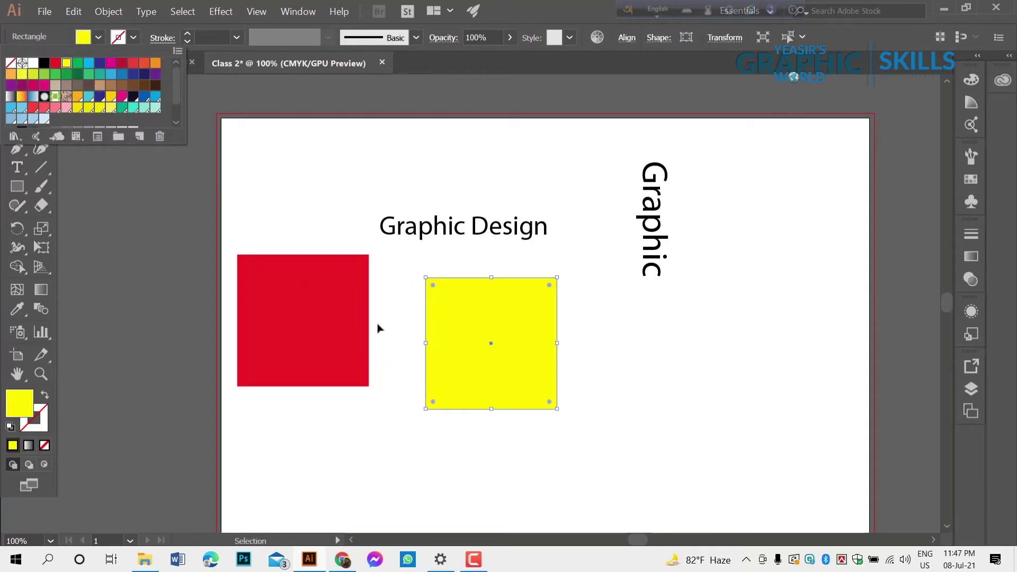
left_click(379, 329)
left_click(433, 353)
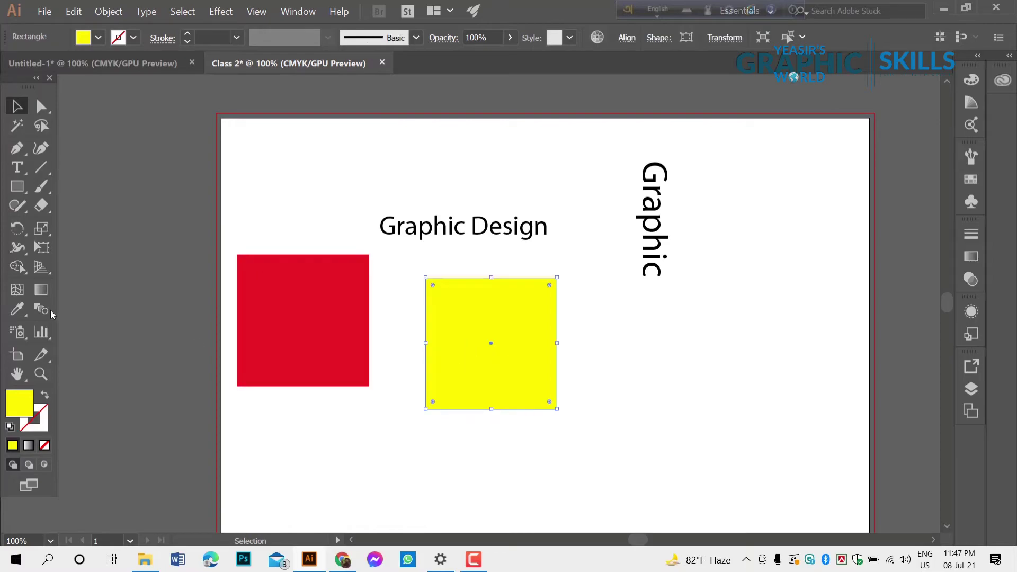
left_click(17, 309)
left_click(285, 314)
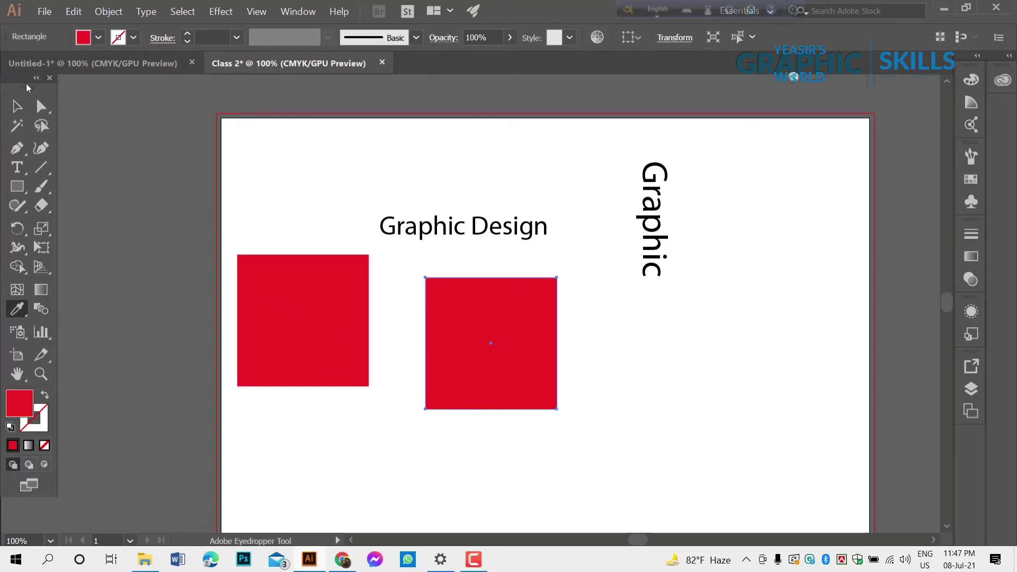
Move one red square below the other, then select and delete both squares
left_click(17, 106)
left_click(218, 151)
mouse_move(242, 272)
left_mouse_down()
mouse_move(431, 385)
mouse_move(425, 377)
left_mouse_up()
left_click_drag(308, 309, 524, 462)
key("Delete")
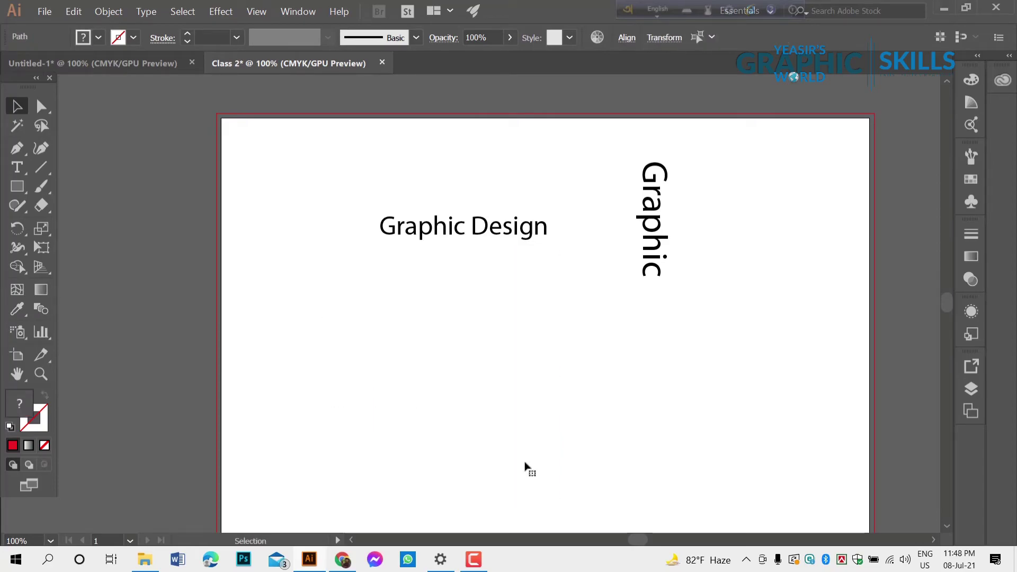
Draw Artboards 2, 3 (wide) and 4 (tiny) around the Graphic Design artboard
scroll(501, 366, "up", 1)
scroll(506, 292, "down", 1, "alt")
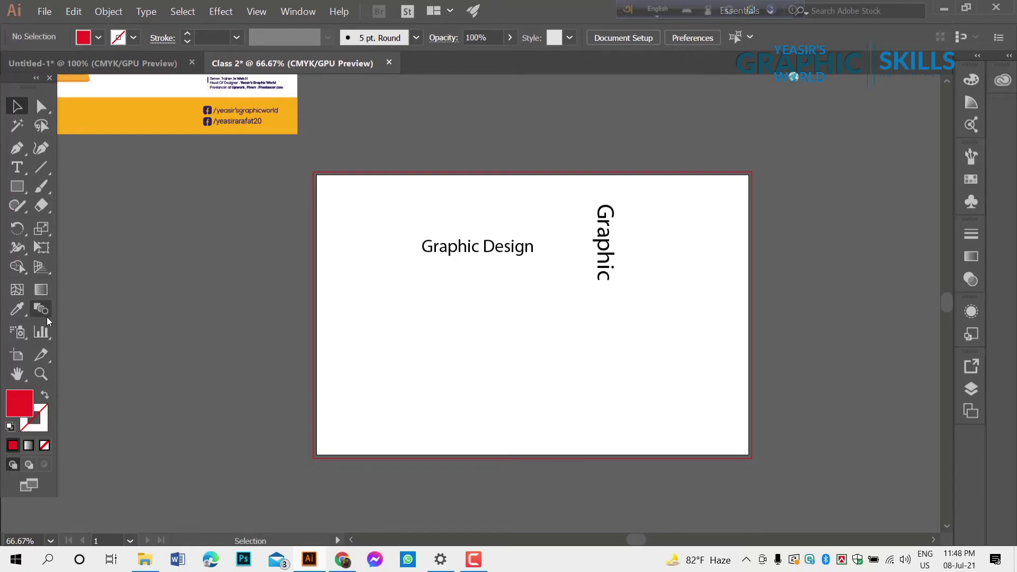
left_click(17, 355)
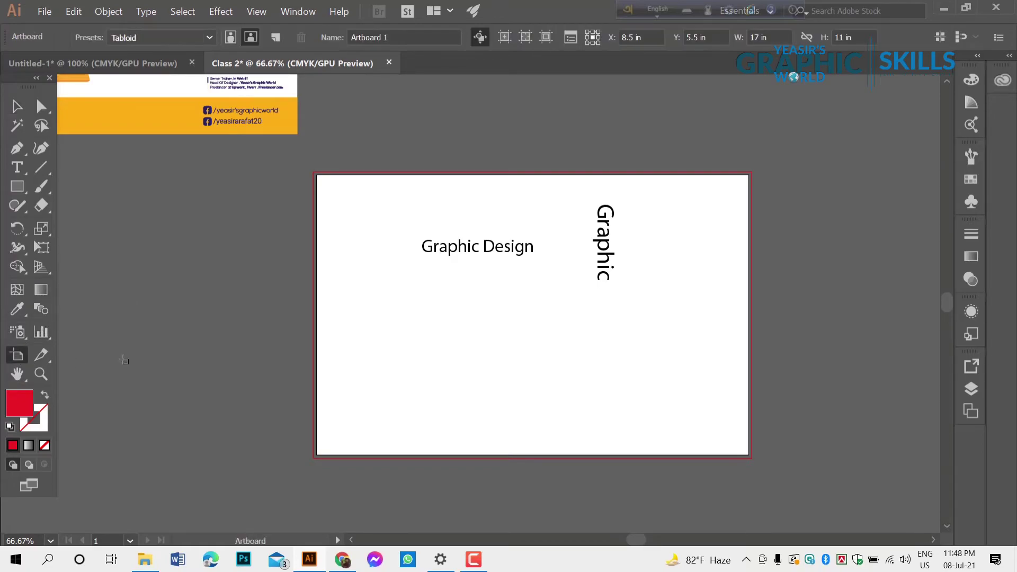
scroll(530, 339, "down", 2)
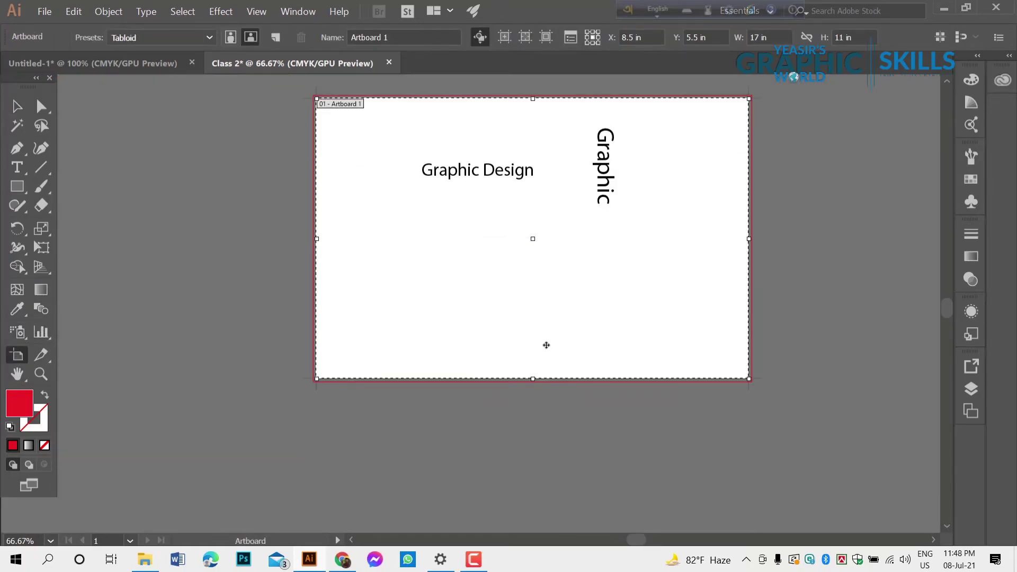
scroll(551, 346, "up", 1)
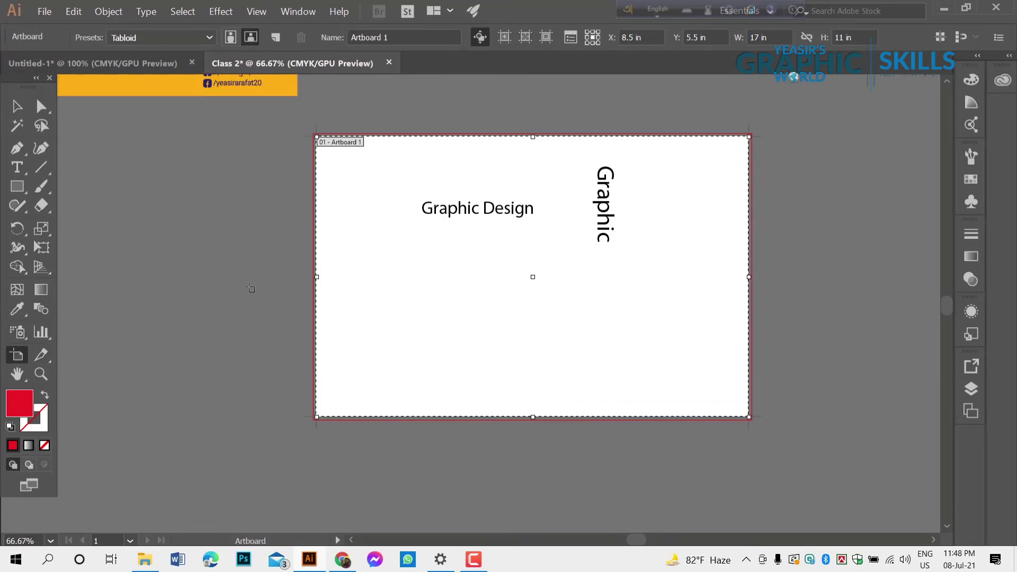
scroll(448, 374, "down", 2)
scroll(448, 374, "down", 4)
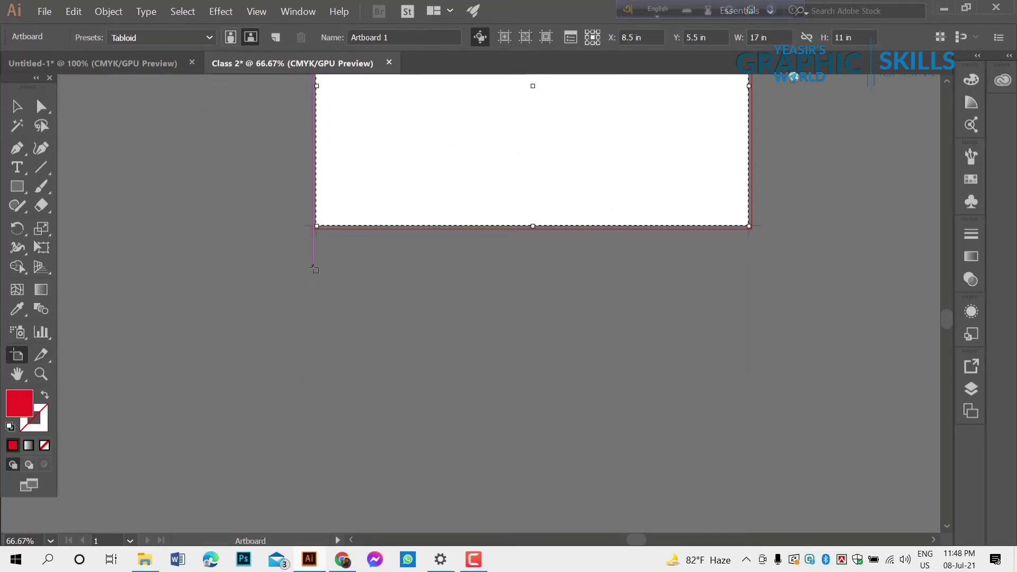
left_click_drag(314, 267, 553, 431)
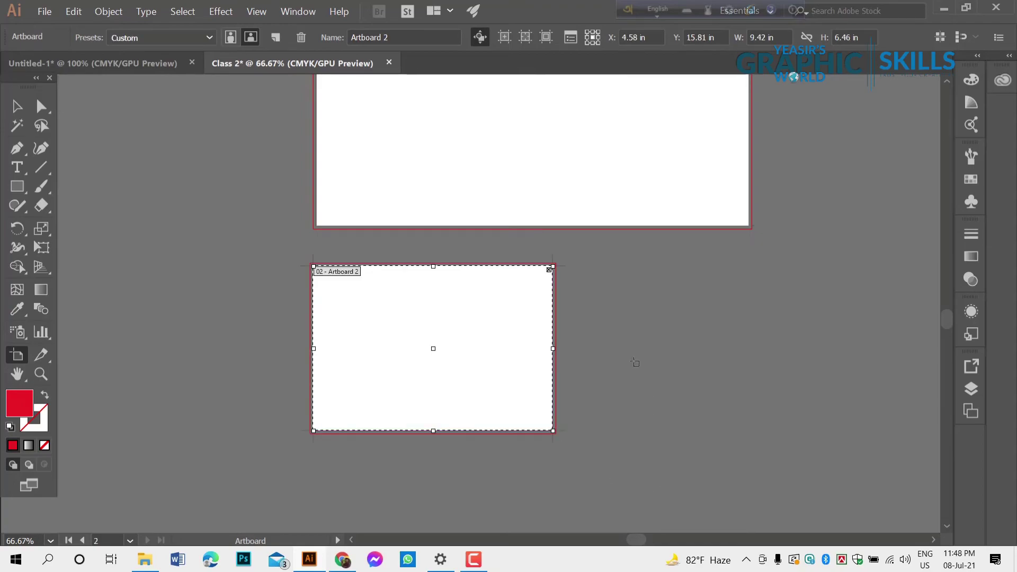
left_click_drag(594, 261, 797, 352)
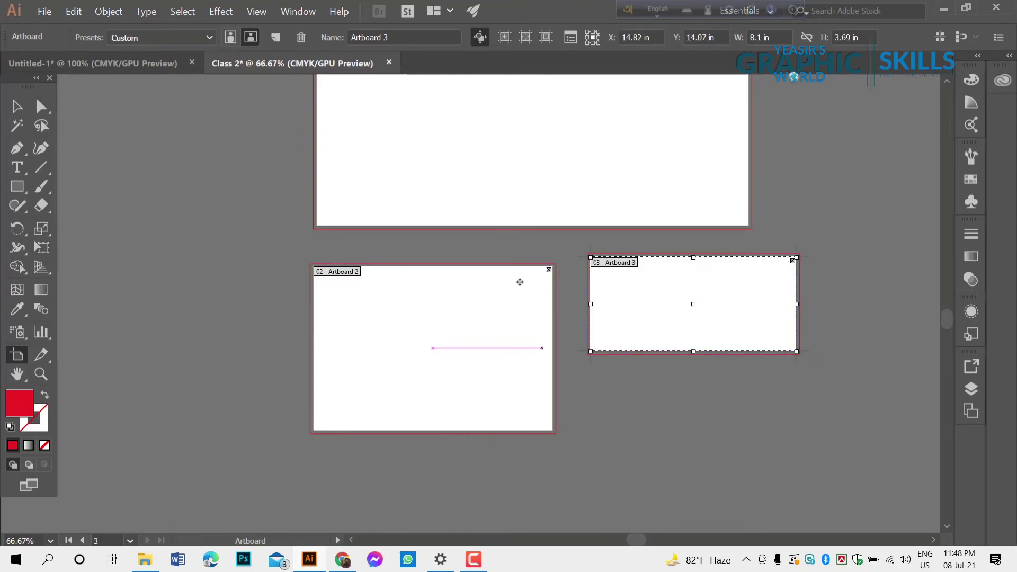
scroll(513, 202, "up", 2)
scroll(513, 202, "up", 3)
left_click(502, 252)
scroll(502, 252, "up", 2)
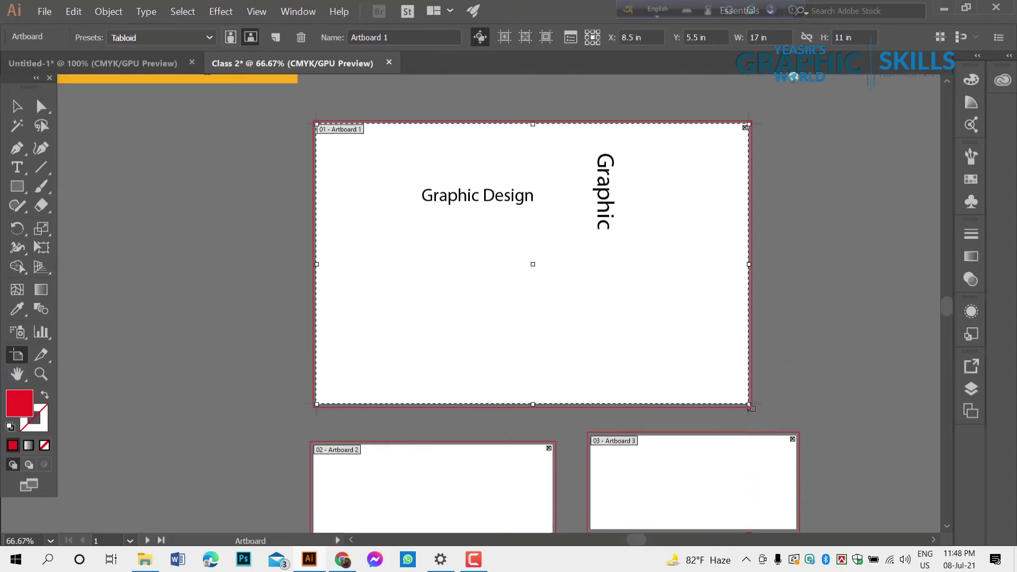
left_click_drag(748, 406, 708, 374)
Resize Artboard 1 to 14.54 × 8.06 in by pulling its bottom and right edges inward
left_click(574, 401)
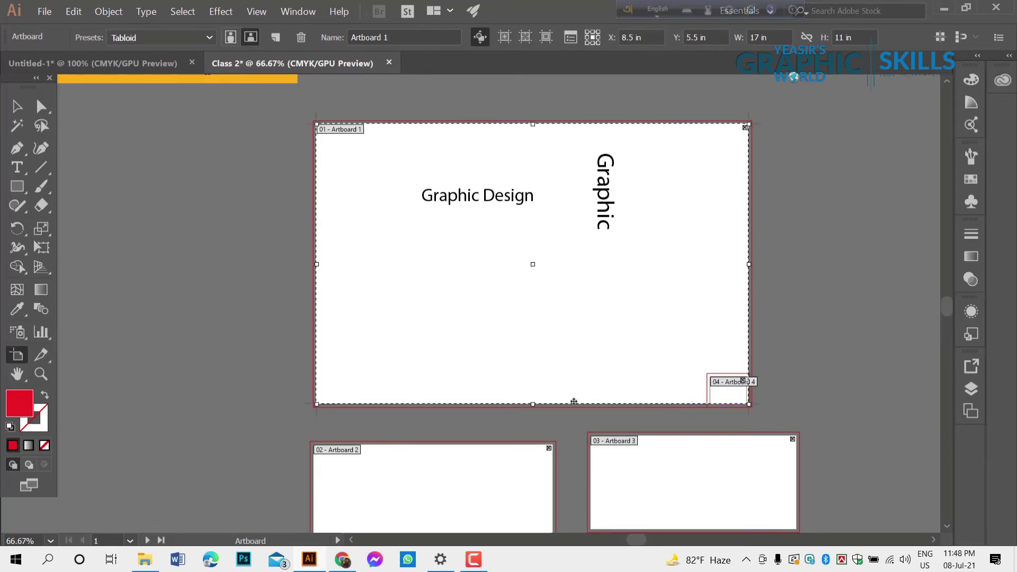
left_click_drag(533, 405, 533, 329)
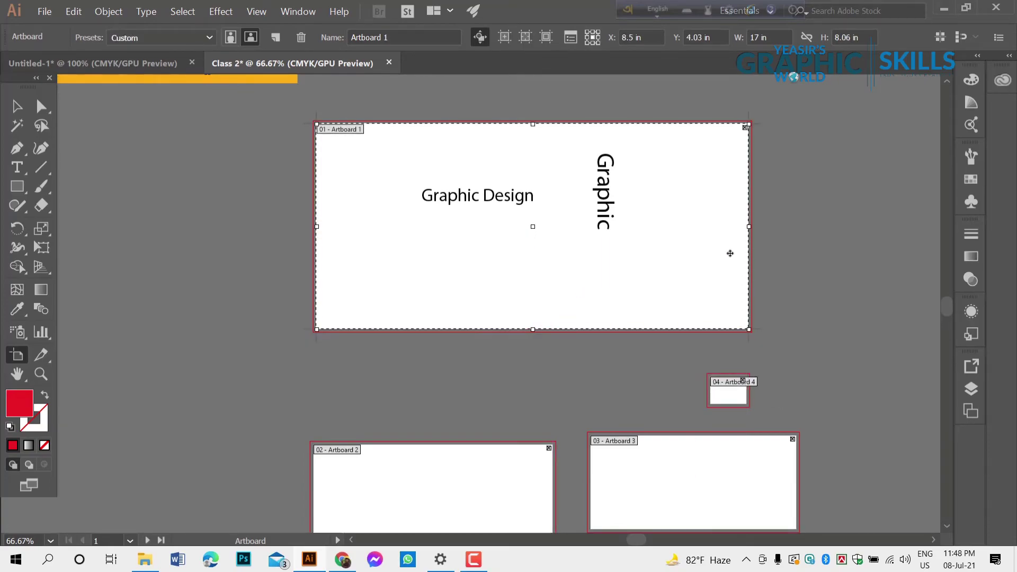
left_click_drag(749, 233, 686, 232)
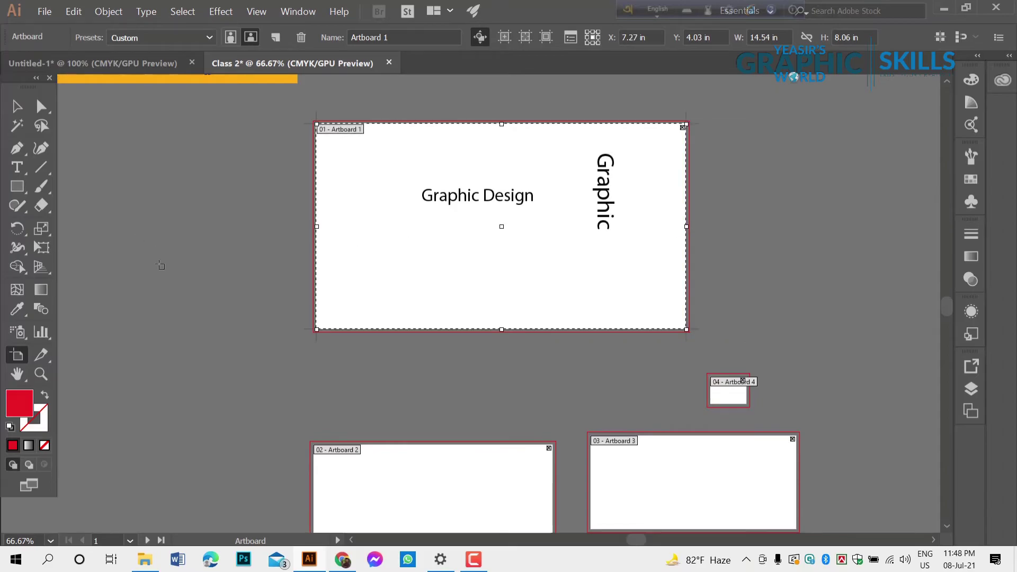
Open Artboard 1's options and close them without changes
double_click(21, 359)
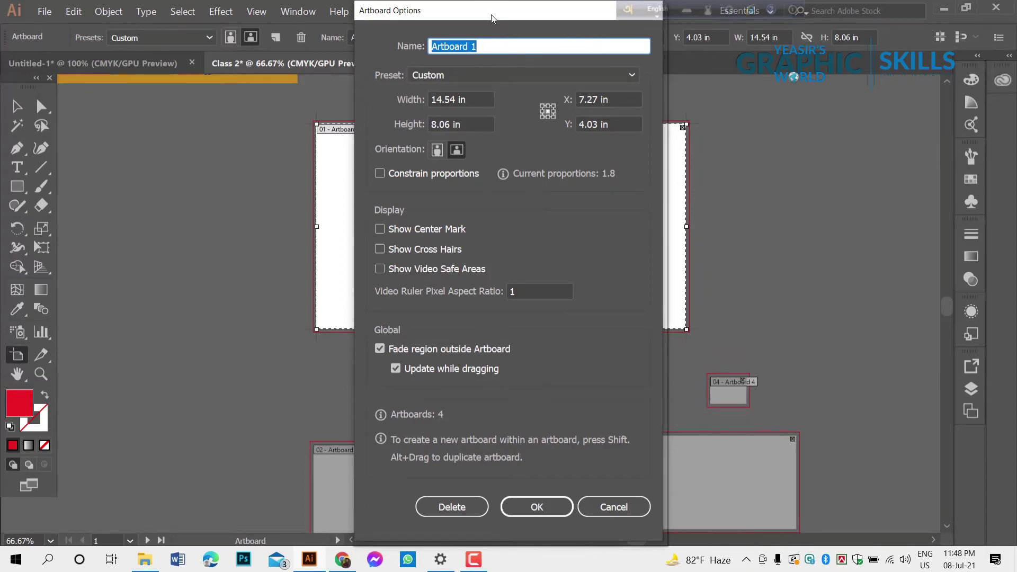
left_click_drag(491, 18, 527, 46)
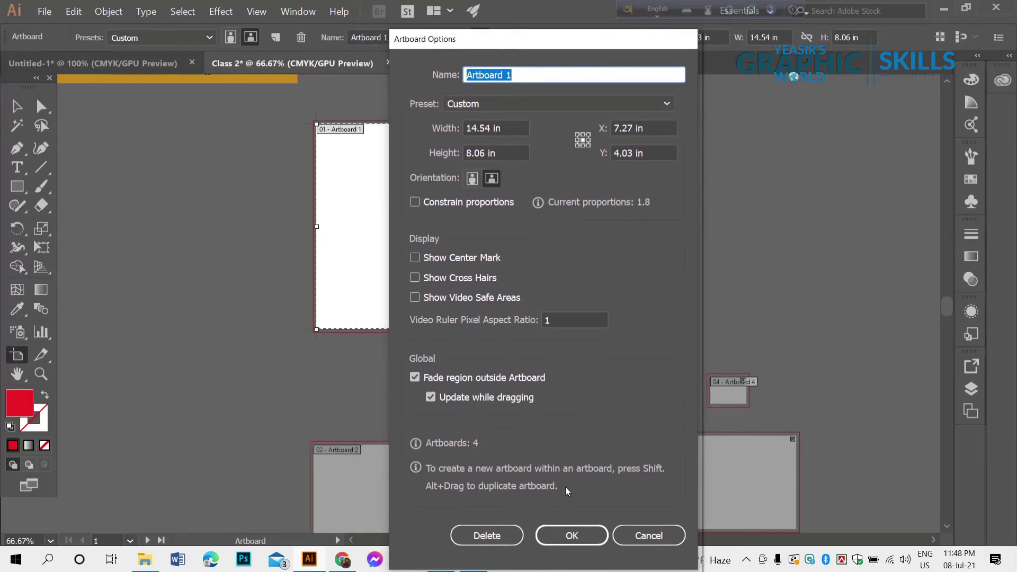
left_click(647, 535)
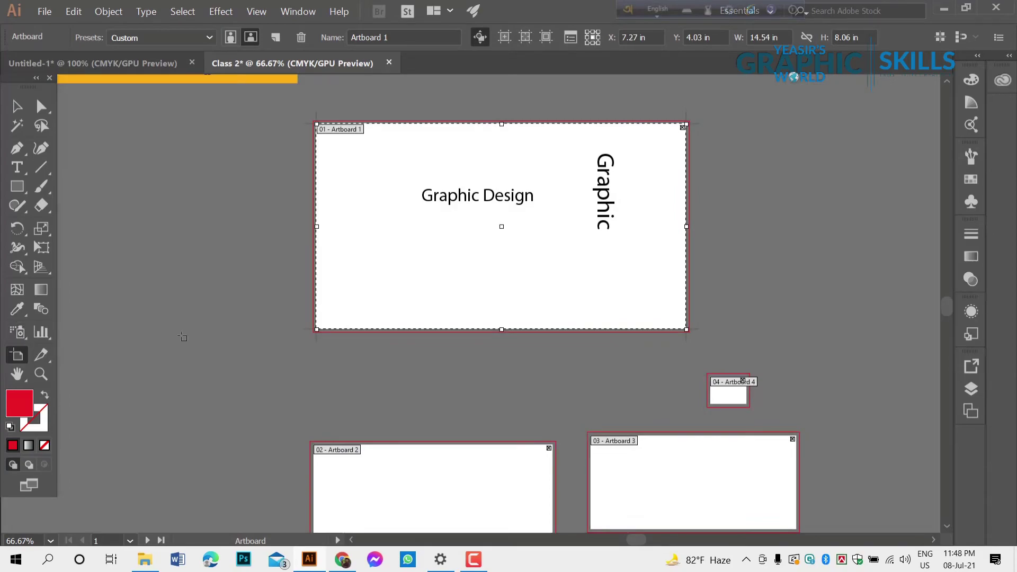
Draw a fifth artboard left of the first and review its 5.75 × 6.08 in portrait settings
mouse_move(142, 196)
left_mouse_down()
mouse_move(286, 319)
mouse_move(287, 351)
left_mouse_up()
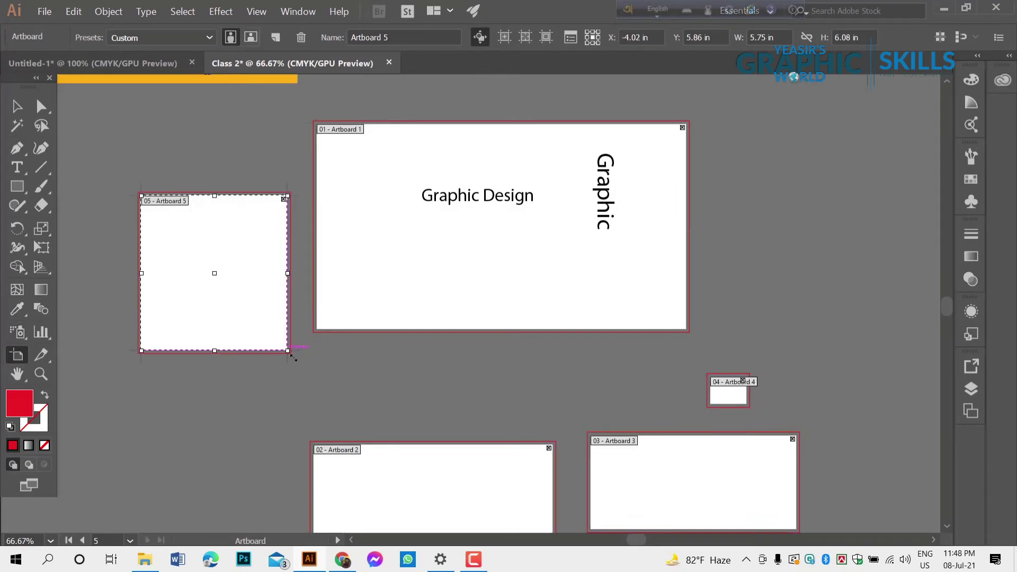
double_click(18, 359)
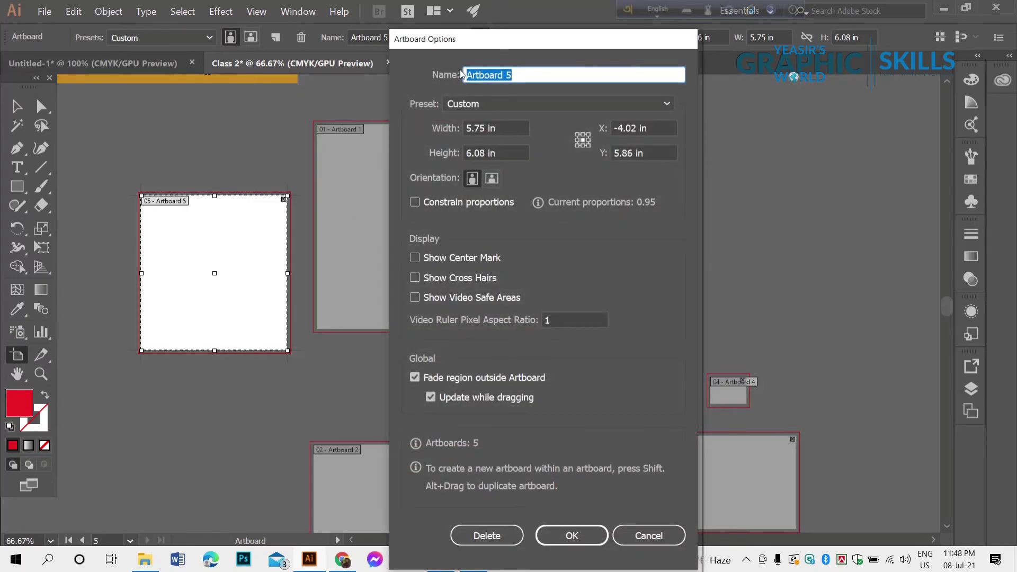
left_click_drag(481, 39, 481, 10)
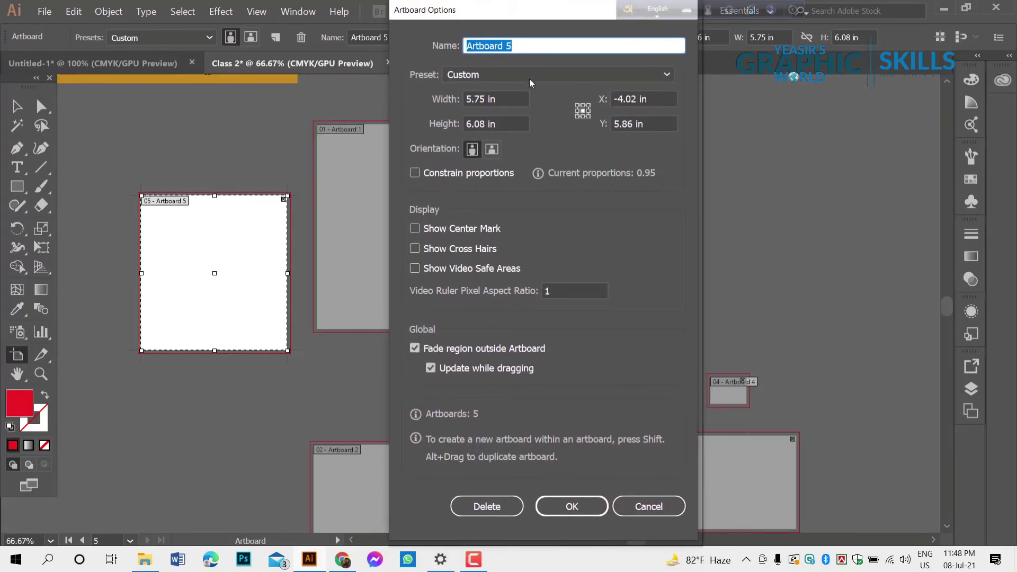
left_click(496, 80)
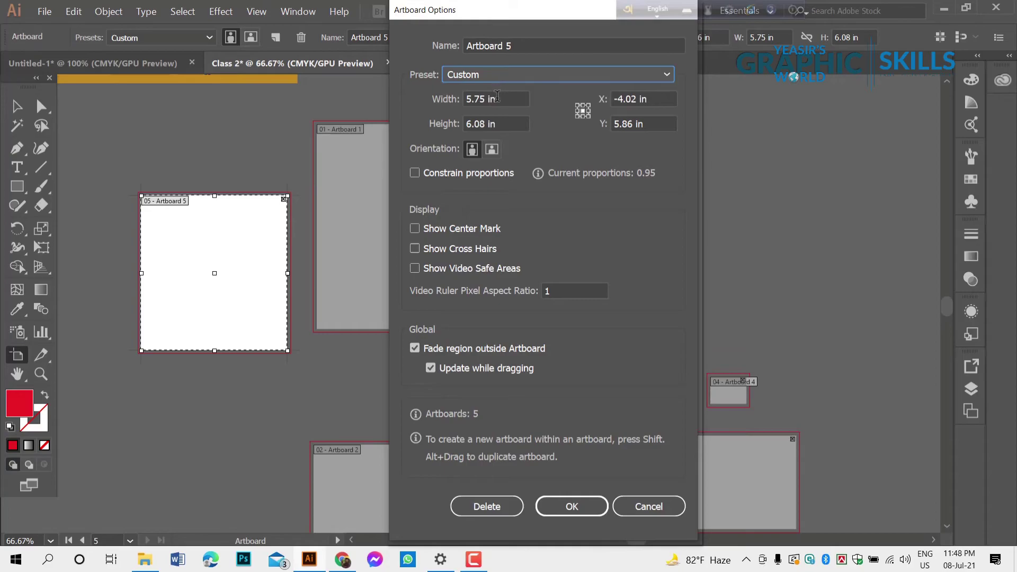
left_click_drag(514, 97, 454, 103)
left_click_drag(520, 123, 459, 130)
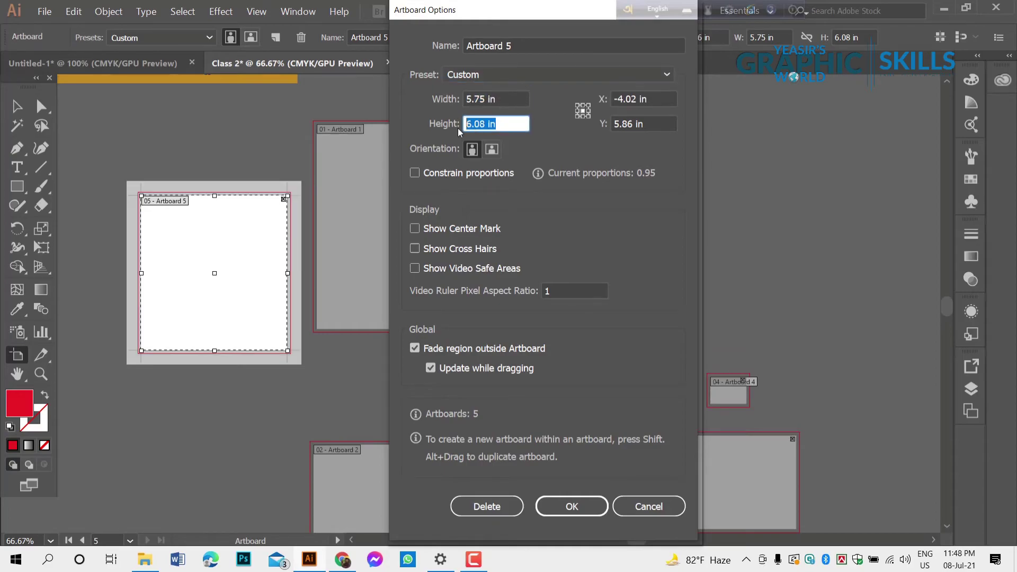
left_click(492, 149)
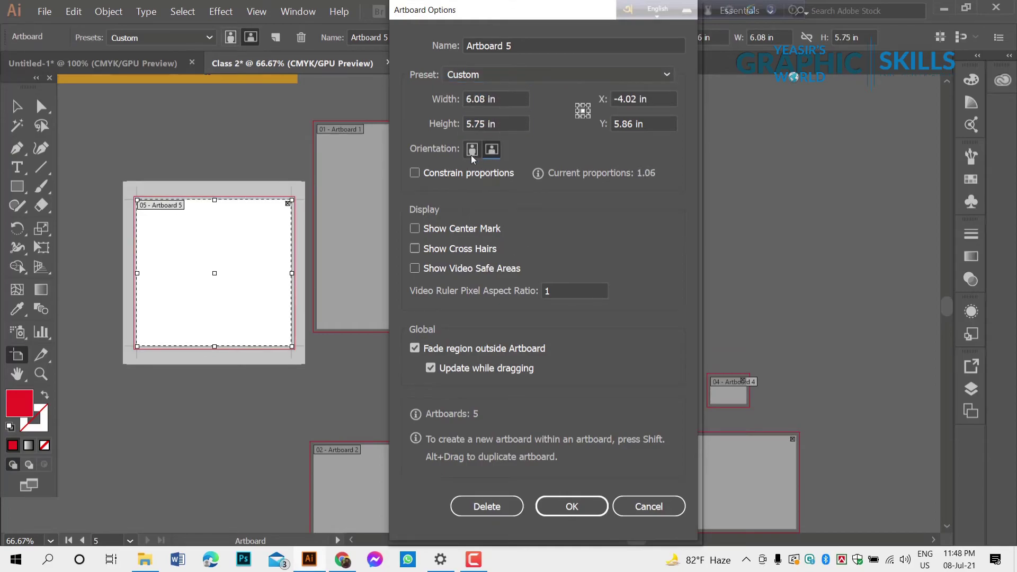
left_click(472, 149)
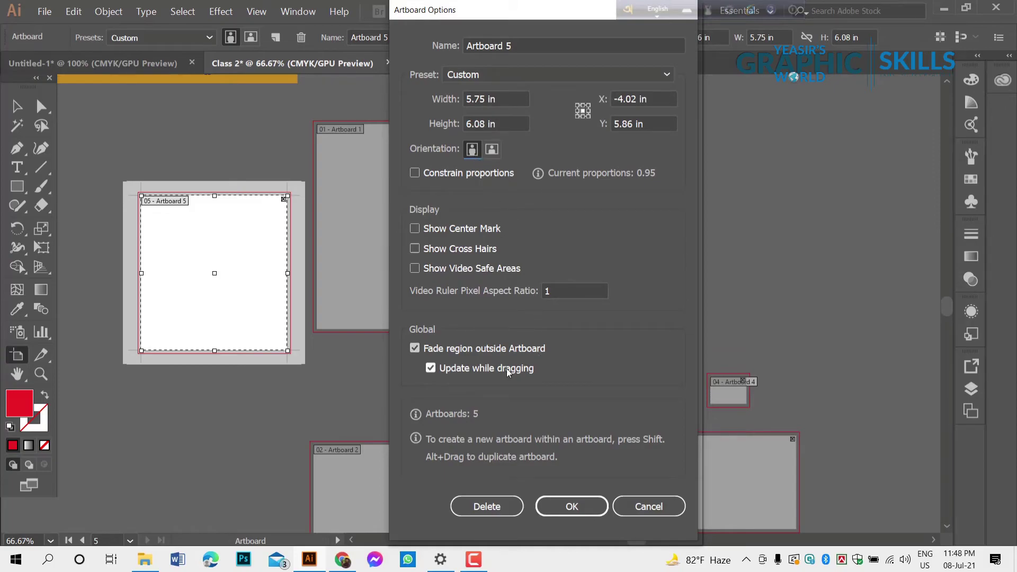
left_click(631, 506)
Leave artboard editing, pan to the course banner and zoom in on it
scroll(490, 362, "down", 2)
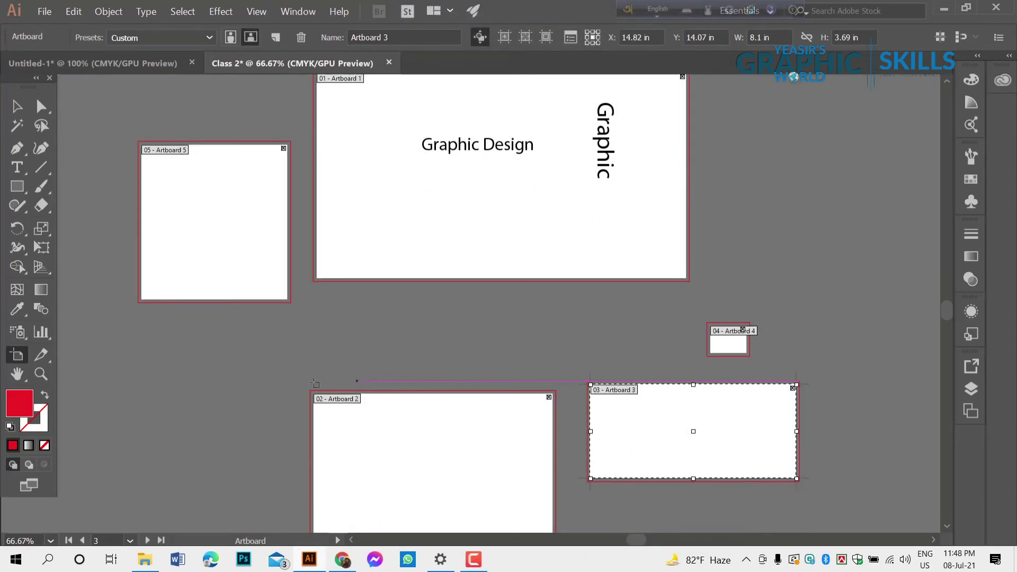
left_click(17, 374)
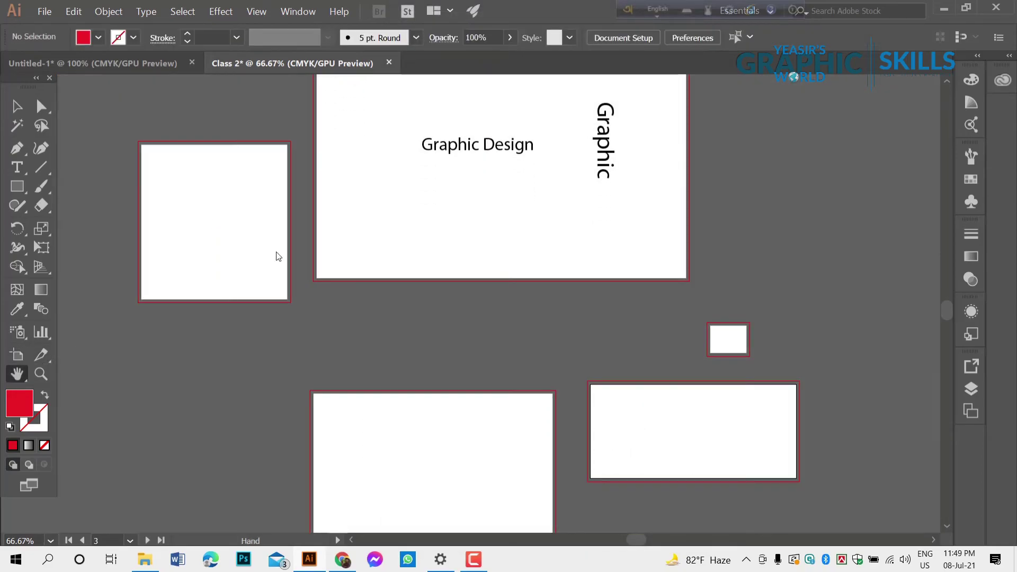
left_click(18, 107)
left_click(341, 261)
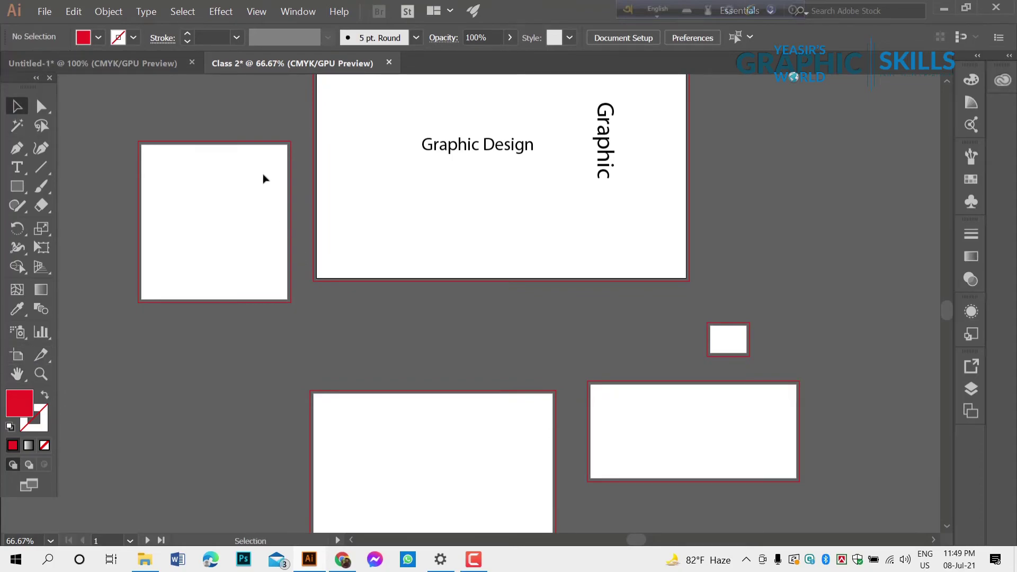
scroll(349, 233, "up", 3)
scroll(349, 284, "up", 1)
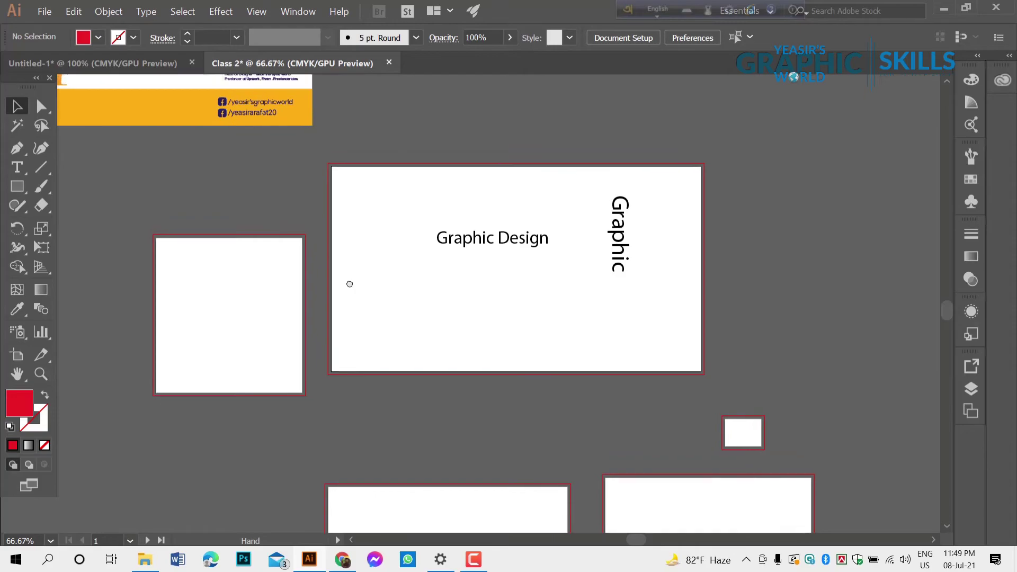
scroll(349, 284, "up", 5)
mouse_move(343, 221)
left_mouse_down()
mouse_move(675, 202)
mouse_move(634, 291)
left_mouse_up()
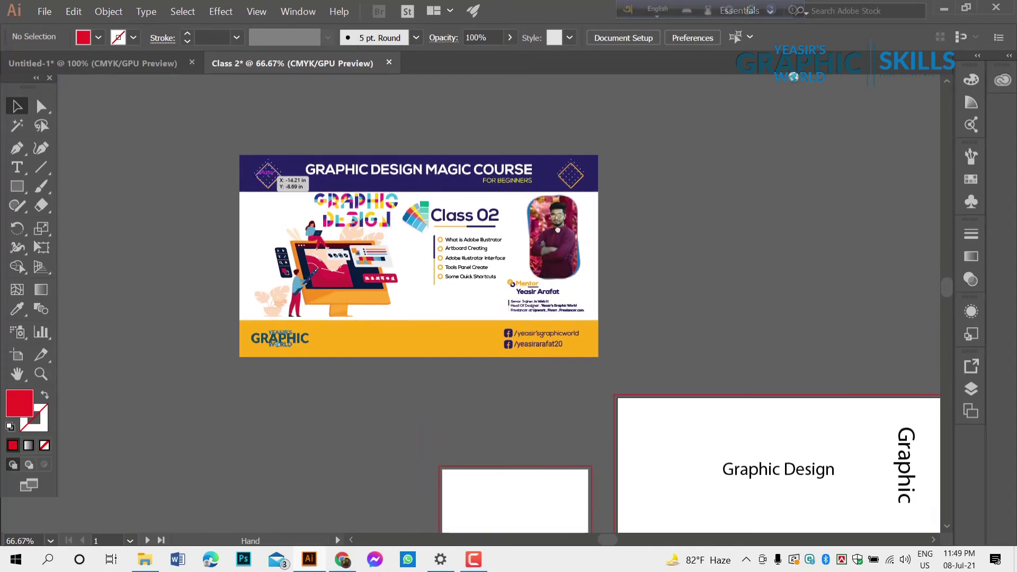
mouse_move(557, 230)
left_mouse_down()
mouse_move(518, 201)
mouse_move(582, 236)
left_mouse_up()
key("ctrl+equal")
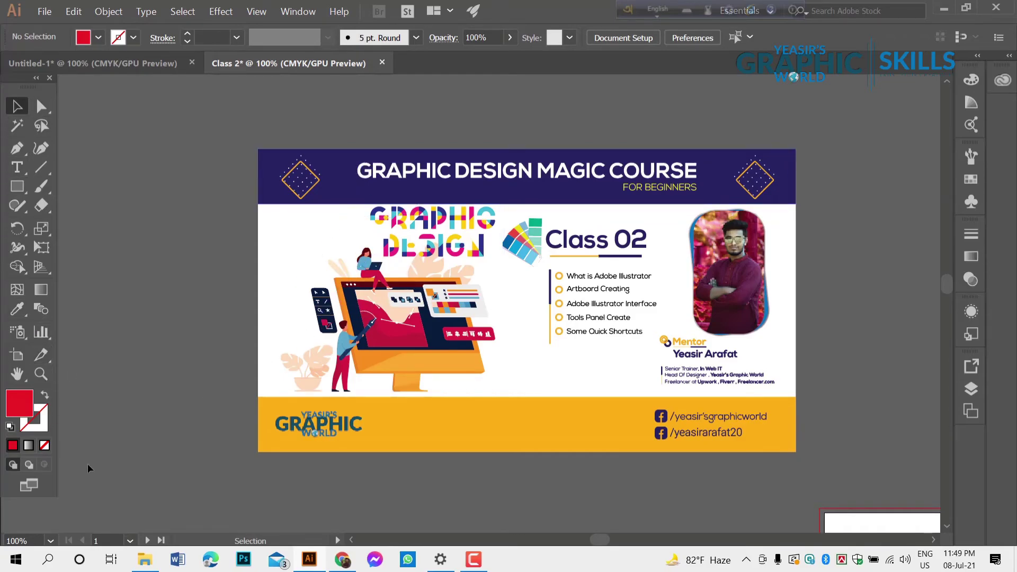
Switch between the Untitled-1 and Class 2 documents, ending on Class 2
left_click(143, 63)
left_click(202, 196)
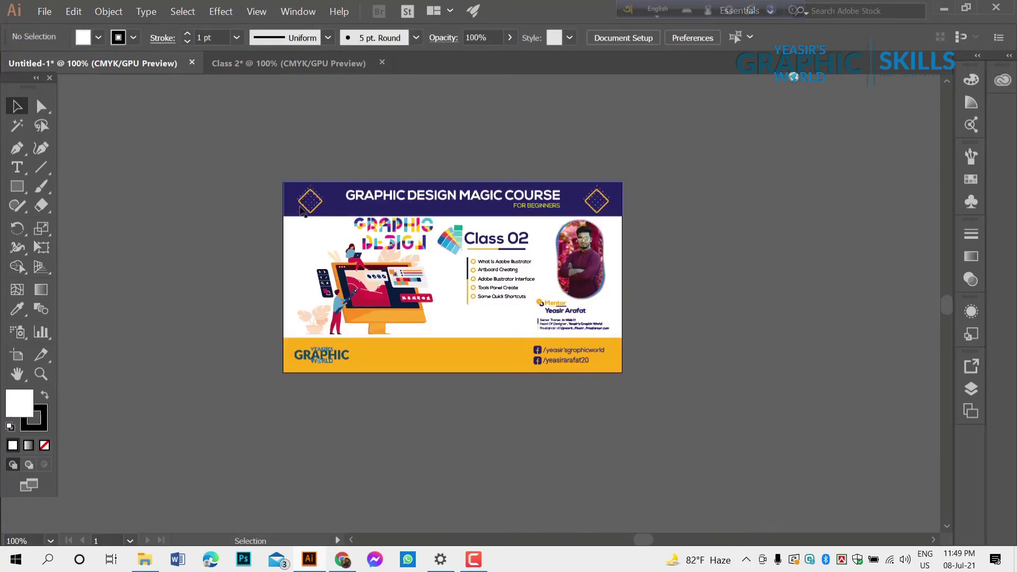
scroll(302, 211, "up", 1)
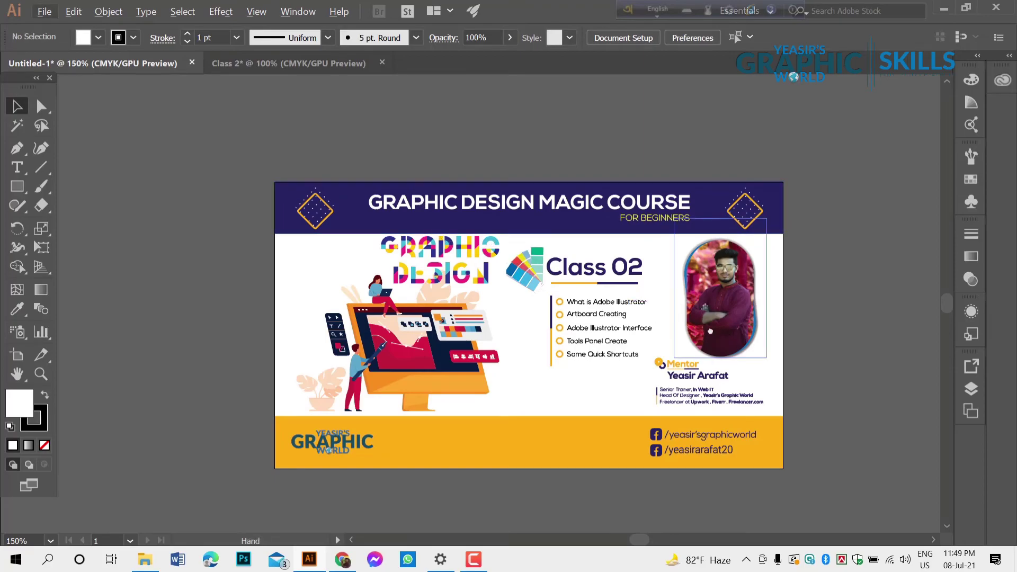
left_click_drag(631, 275, 611, 276)
left_click(253, 66)
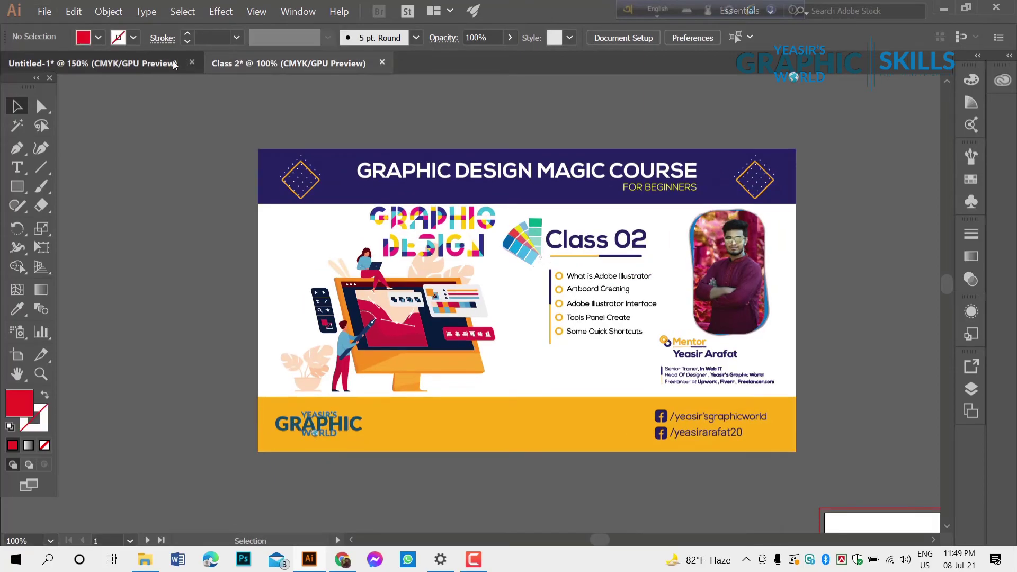
key("ctrl+Tab")
left_click(252, 63)
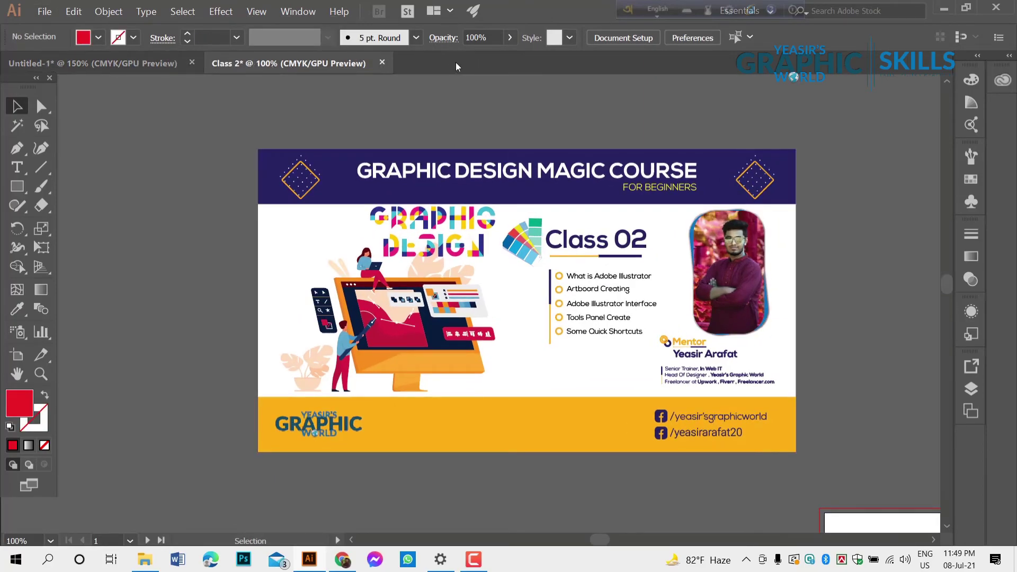
left_click(109, 65)
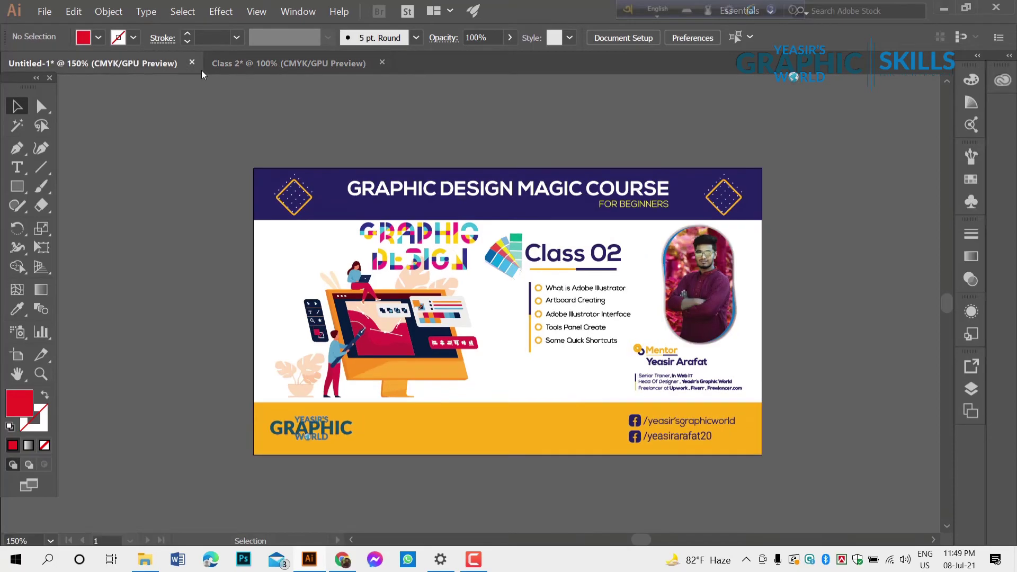
left_click(255, 64)
scroll(227, 430, "down", 3)
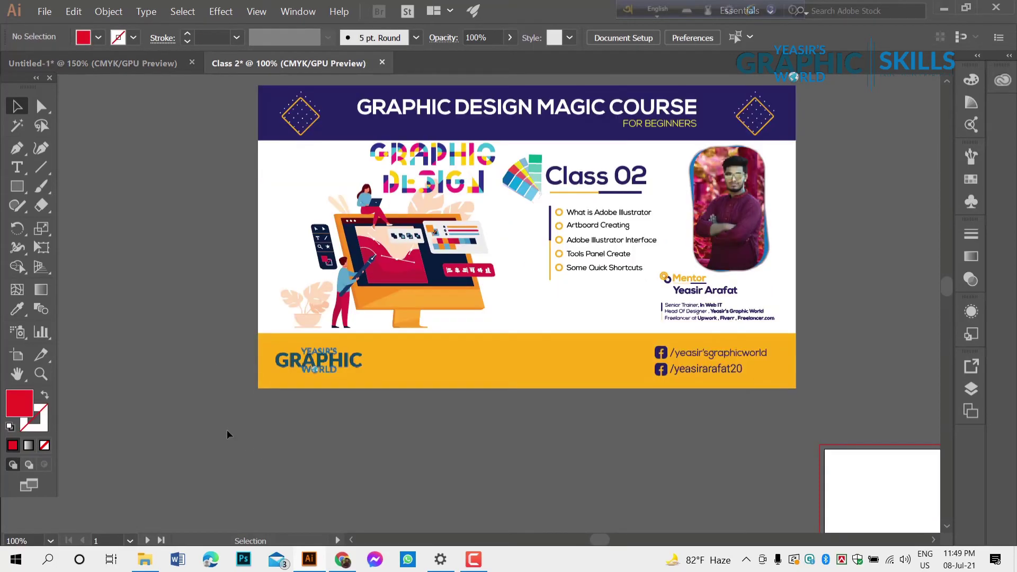
scroll(241, 415, "down", 2)
scroll(339, 382, "up", 4)
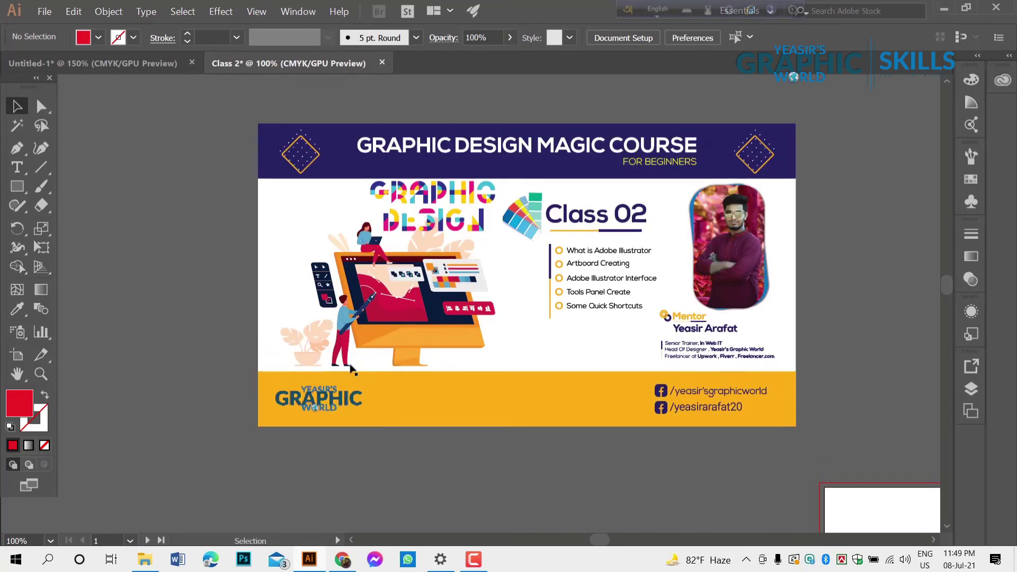
Try zoom levels 600%, 8500%, 4.17% and finally 50% from the status-bar list
left_click(47, 542)
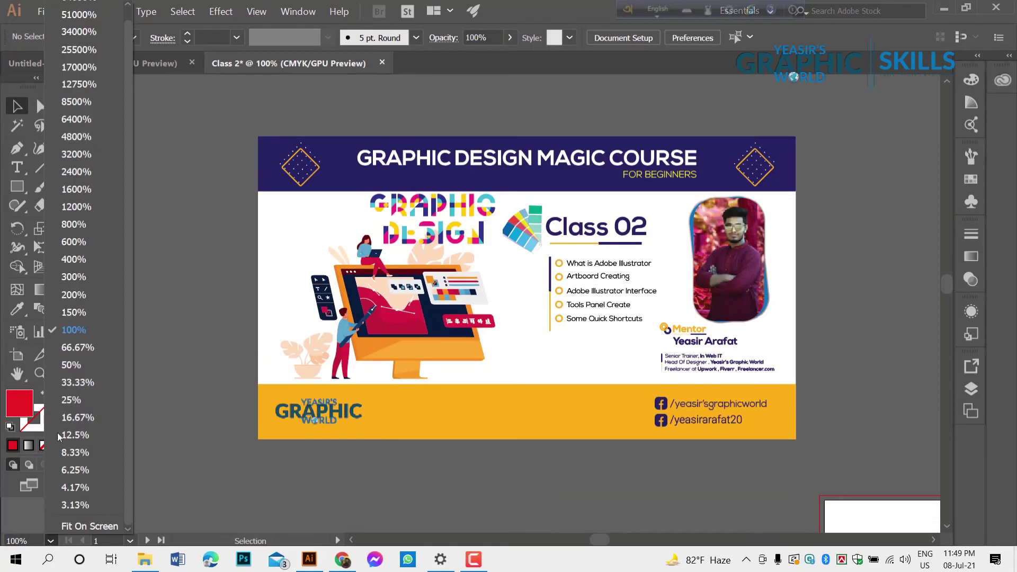
left_click(72, 242)
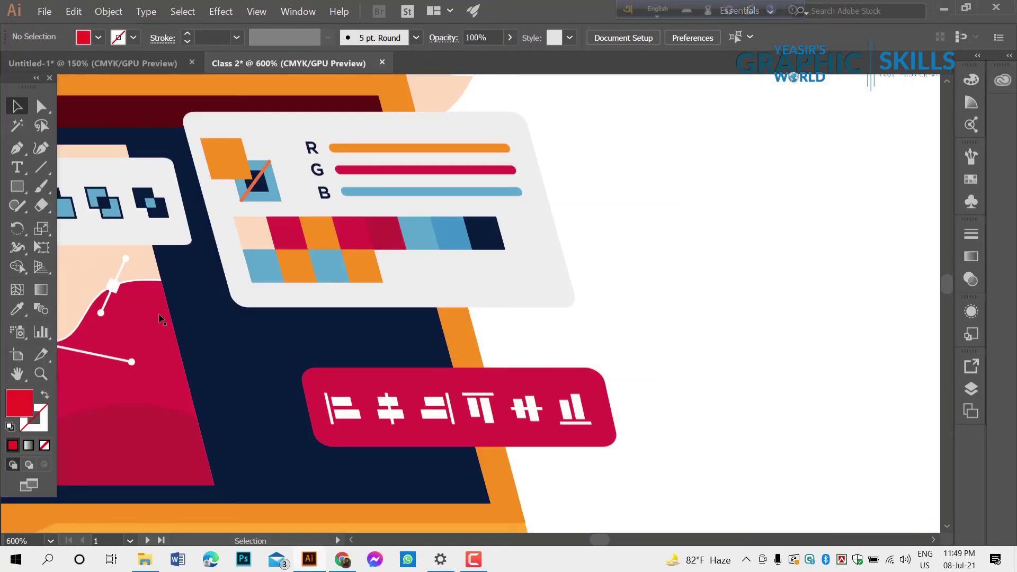
left_click(50, 541)
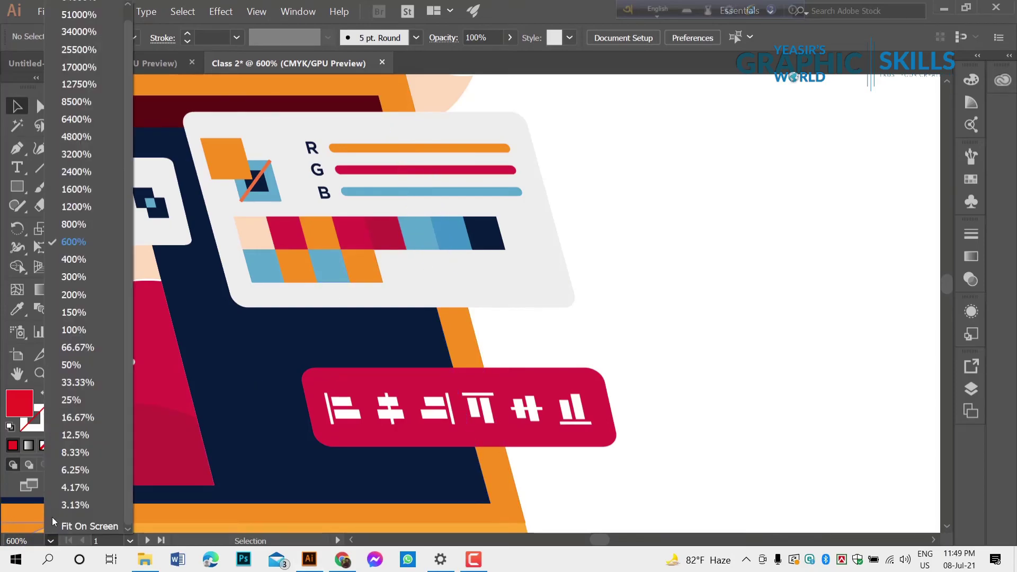
left_click(103, 102)
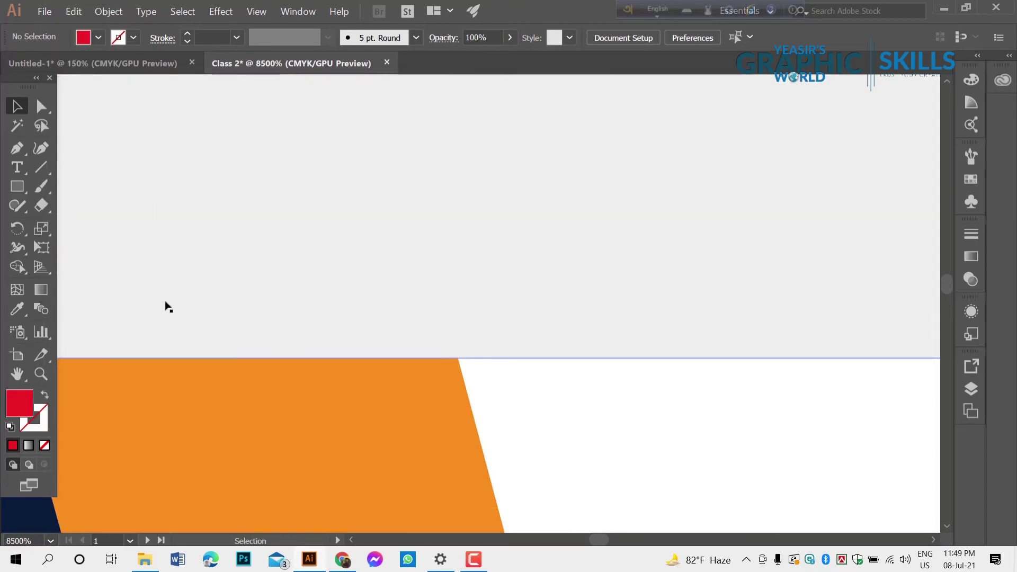
left_click(50, 541)
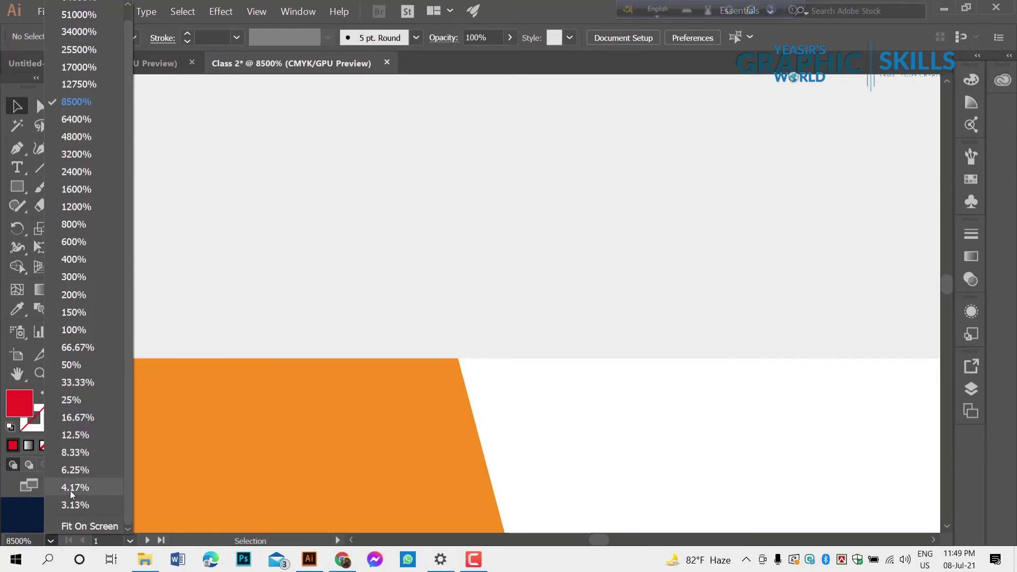
left_click(71, 488)
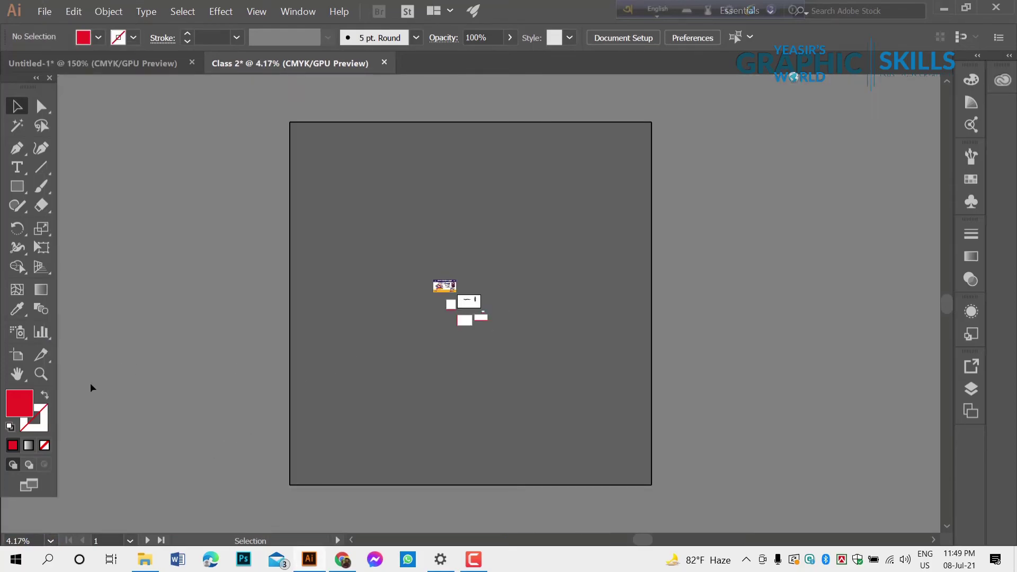
left_click(50, 541)
left_click(78, 365)
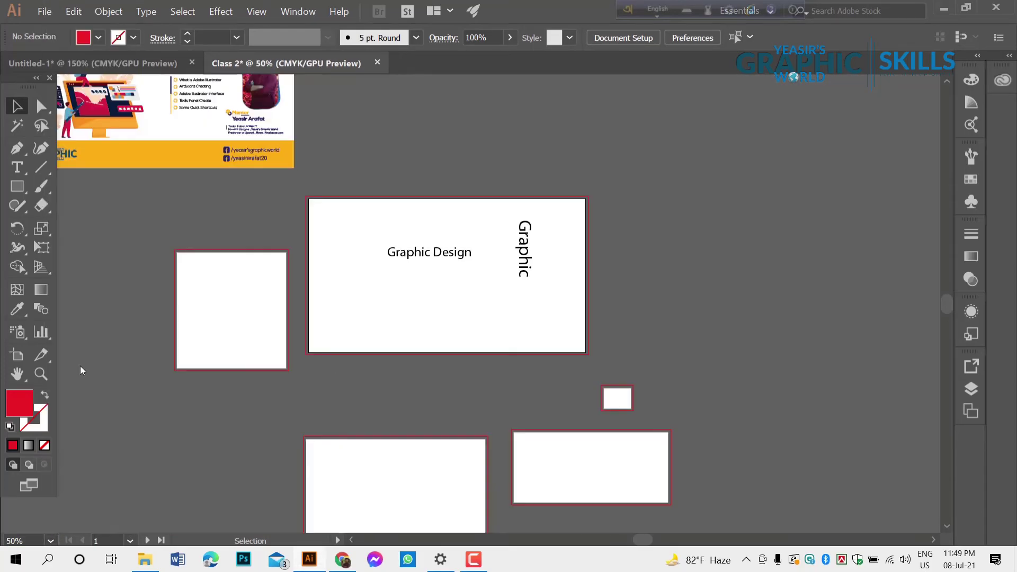
Set the view to 100% and centre the course banner artboard in the window
scroll(170, 401, "up", 2)
scroll(164, 319, "up", 3)
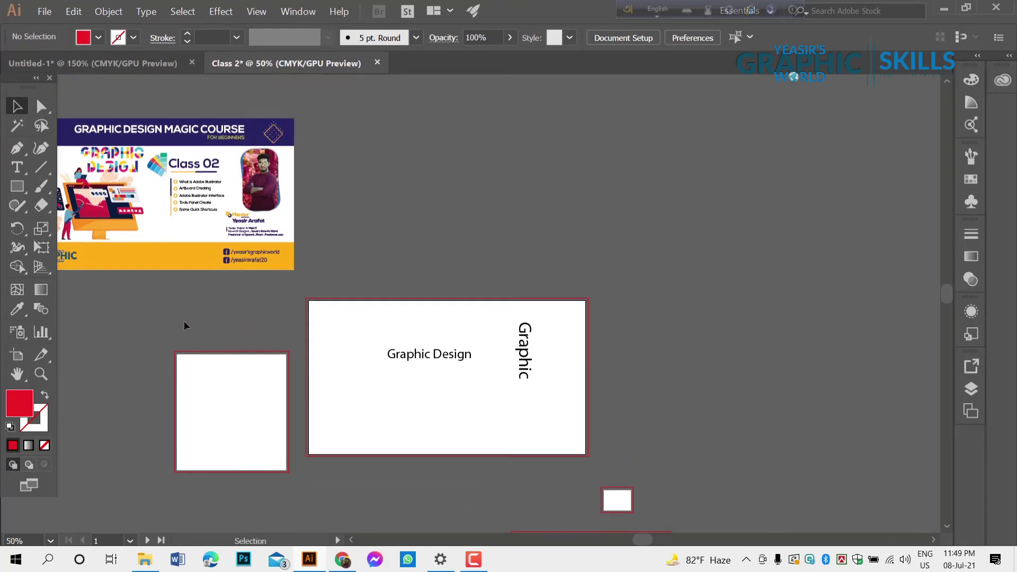
left_click_drag(207, 323, 462, 393)
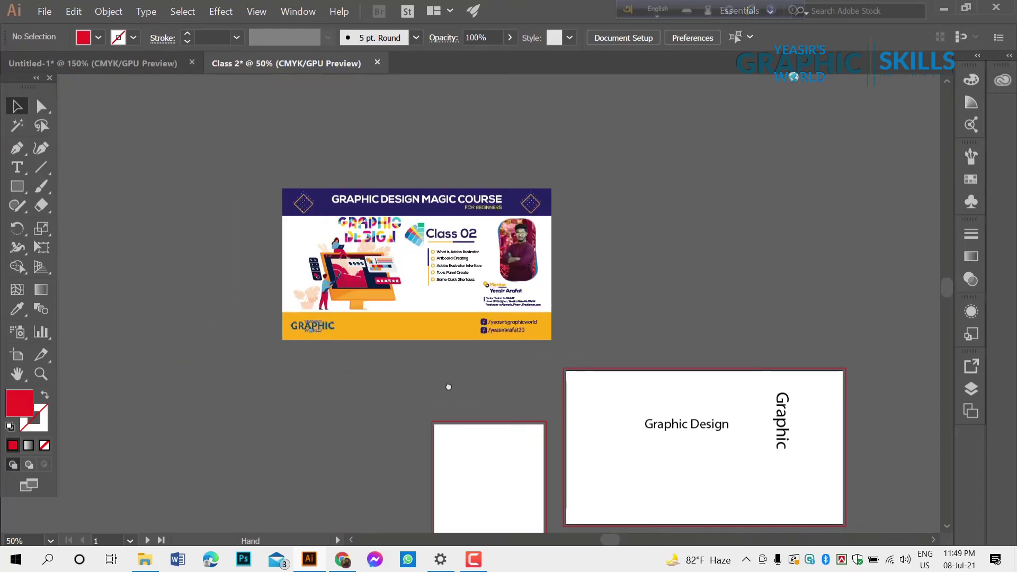
left_click(50, 541)
left_click(110, 329)
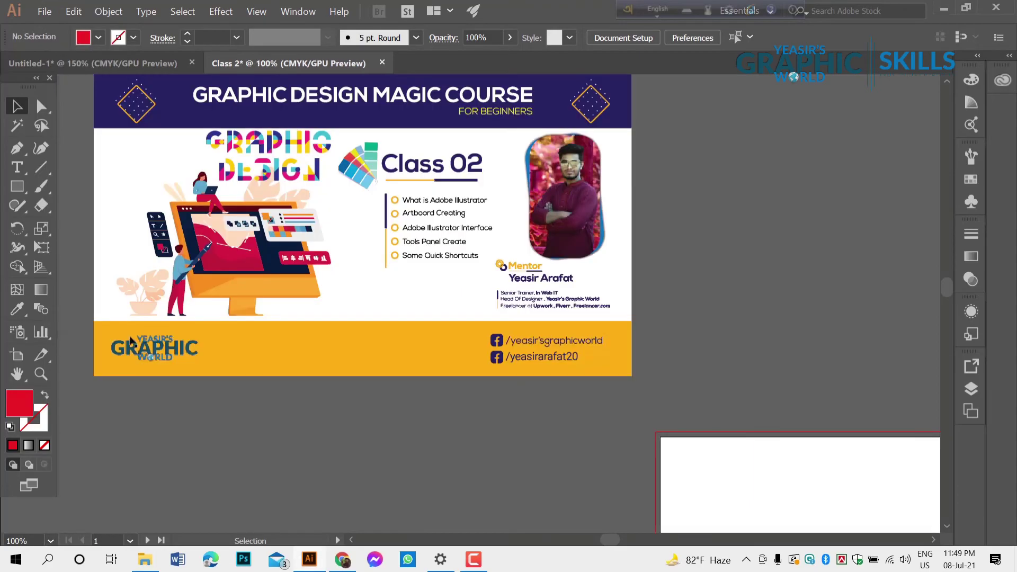
left_click_drag(176, 325, 242, 370)
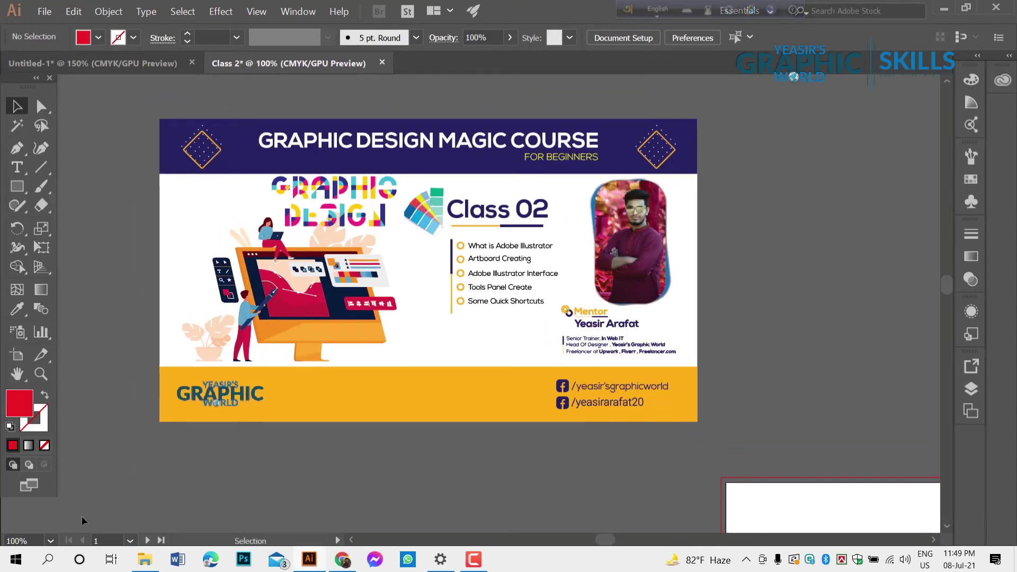
scroll(130, 153, "up", 3)
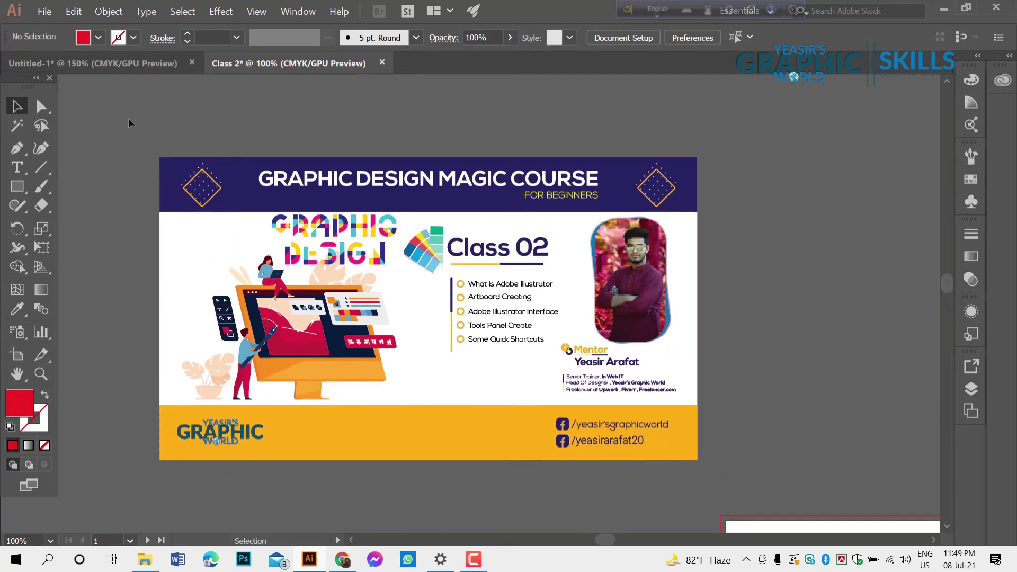
left_click_drag(128, 190, 170, 181)
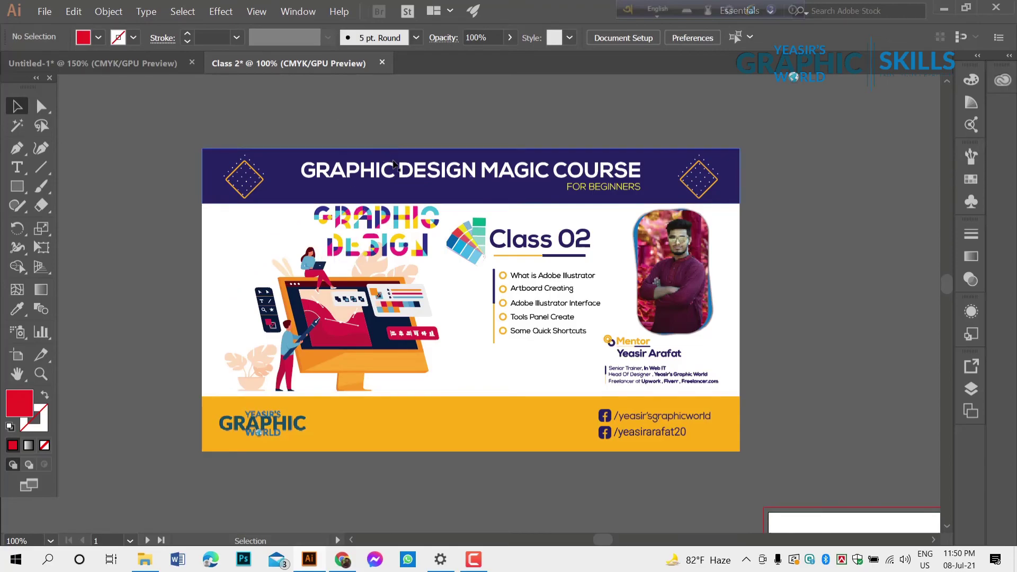
Jump to artboard 1, then to the empty artboard 3, via the artboard navigation field
left_click(93, 541)
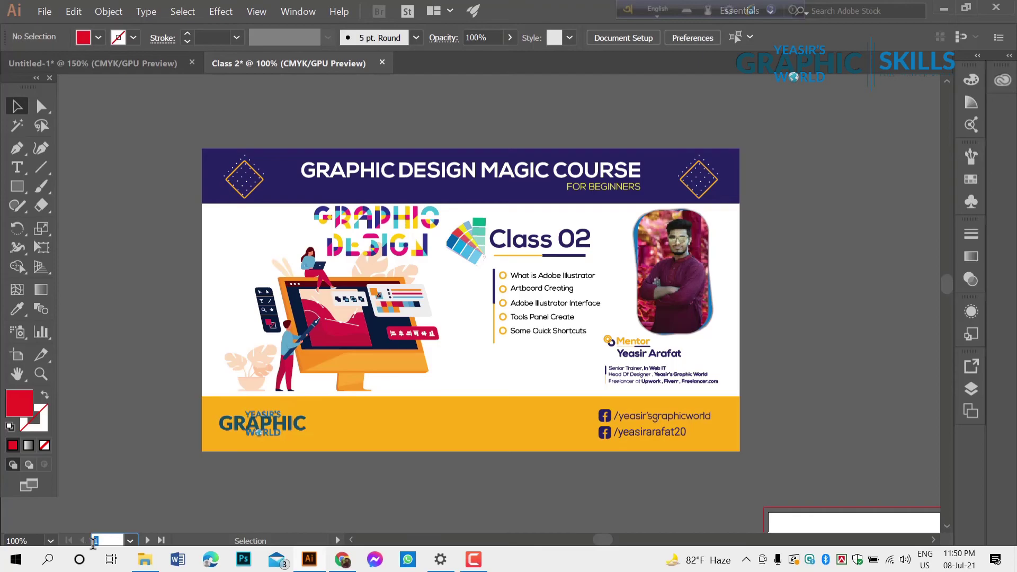
type("21")
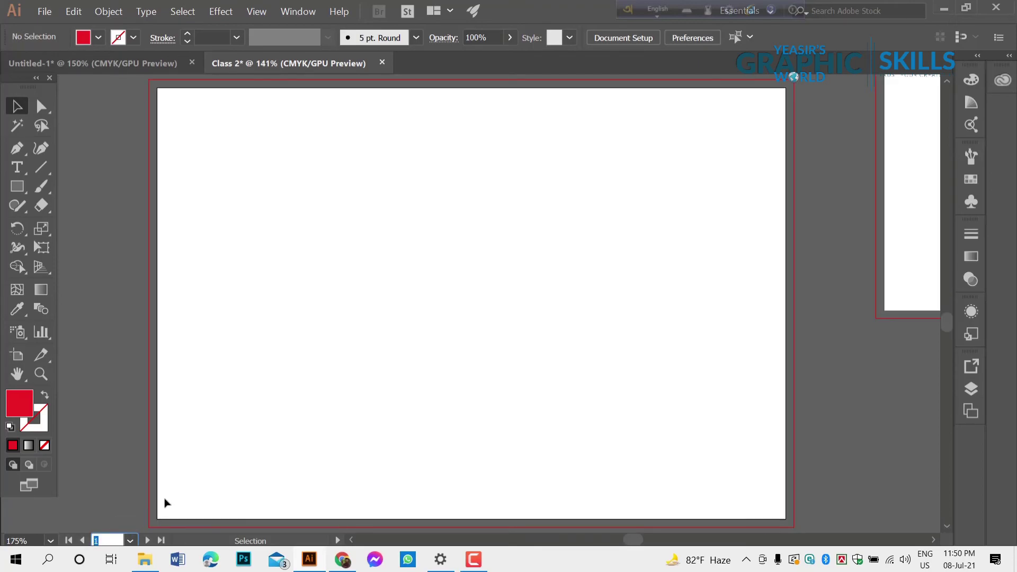
key("Return")
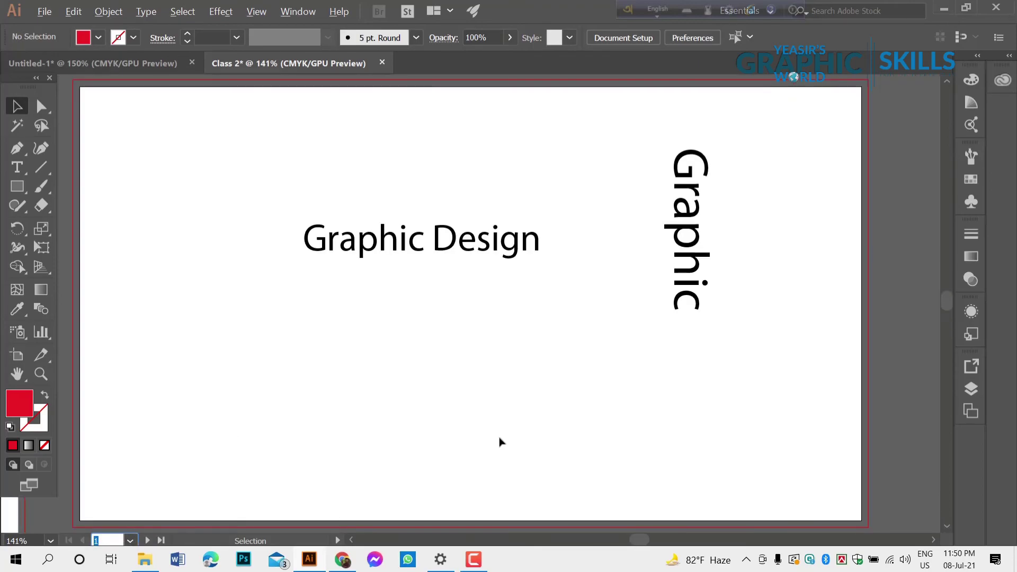
scroll(499, 442, "down", 2, "alt")
type("3")
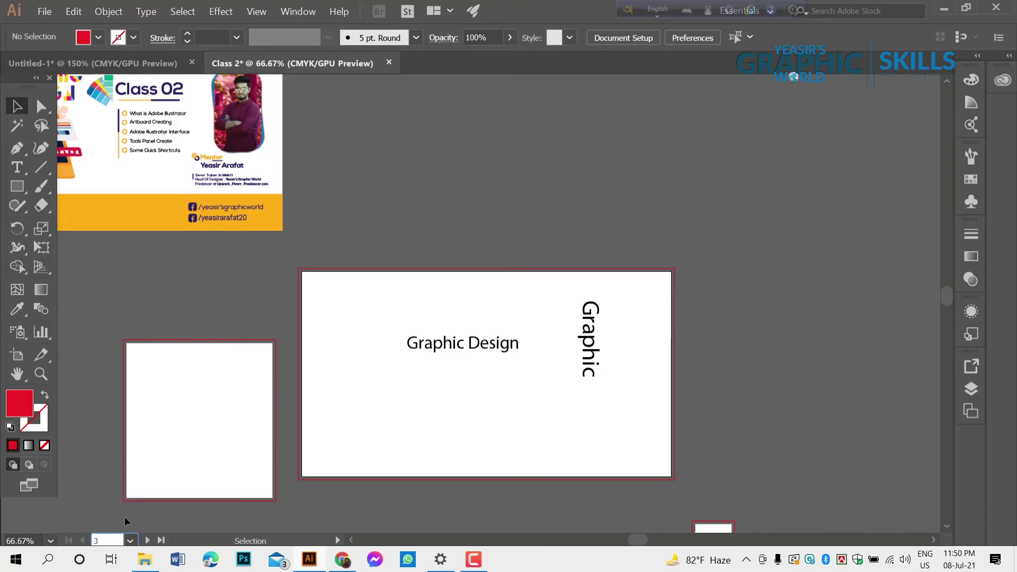
key("Return")
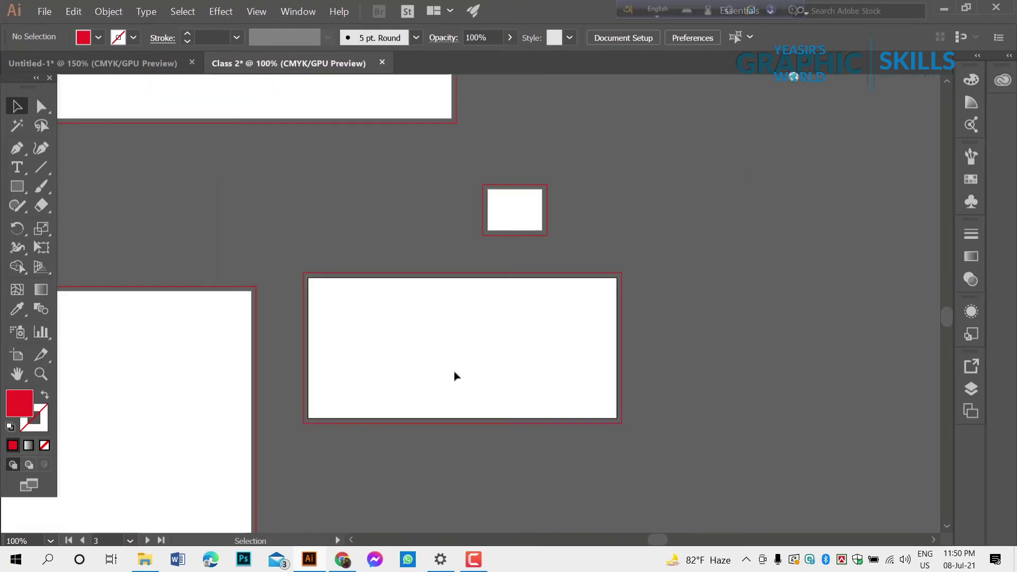
Enter artboard number 1 to return to the Graphic Design text artboard
scroll(454, 376, "up", 3)
scroll(457, 381, "down", 2, "alt")
scroll(459, 389, "down", 2, "alt")
scroll(174, 211, "up", 3, "alt")
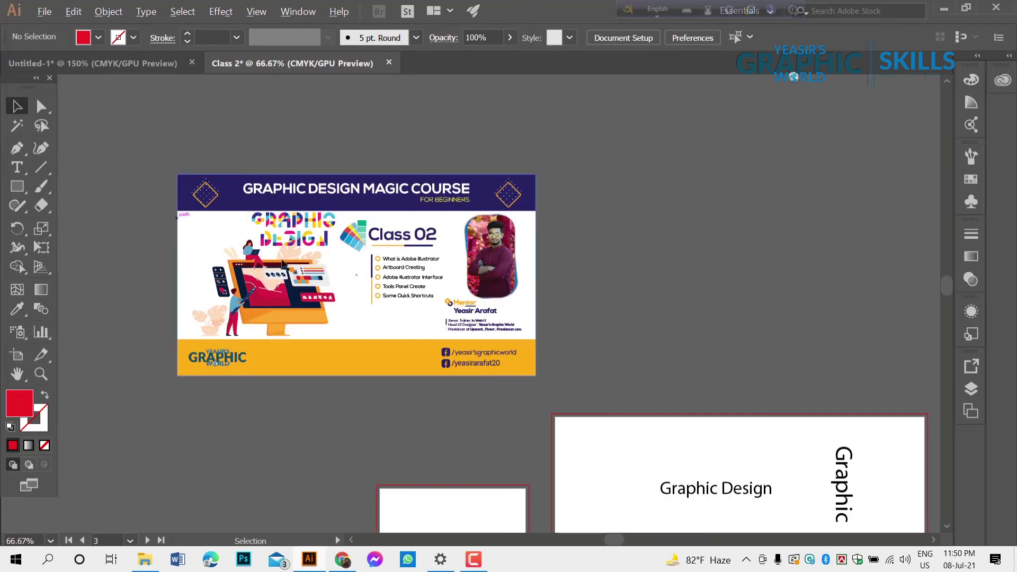
scroll(352, 284, "up", 1, "alt")
scroll(642, 300, "up", 1, "alt")
scroll(231, 514, "down", 1, "alt")
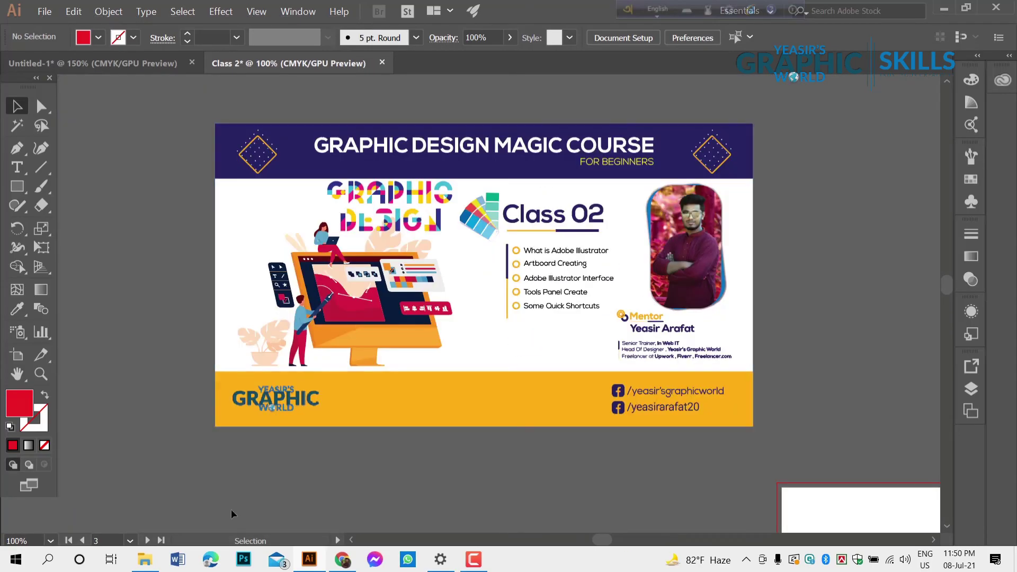
left_click(98, 540)
type("1")
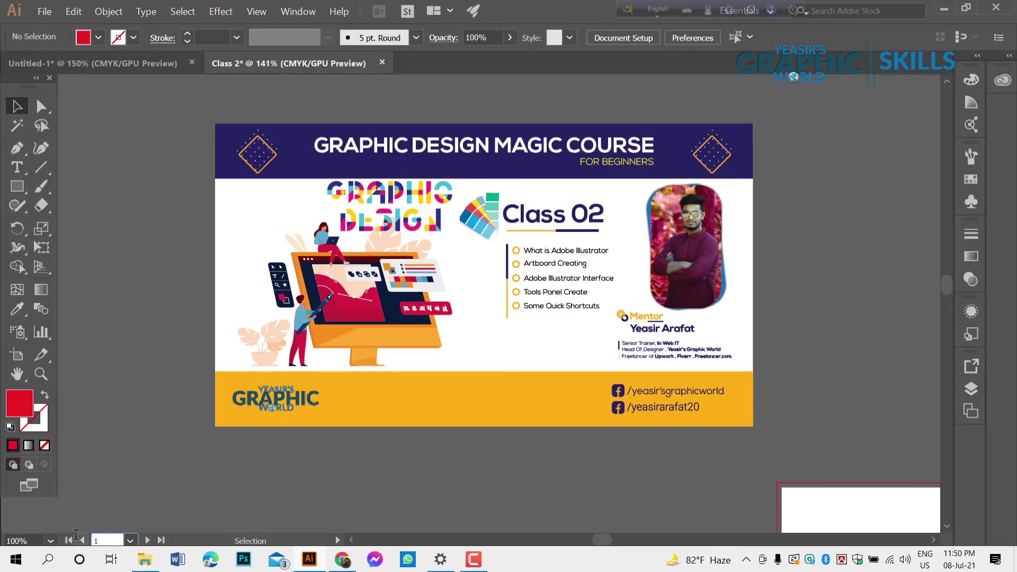
key("Return")
Zoom out to 25% to see all the artboards at once
scroll(283, 517, "down", 2, "alt")
scroll(364, 472, "down", 1, "alt")
scroll(182, 309, "down", 1, "alt")
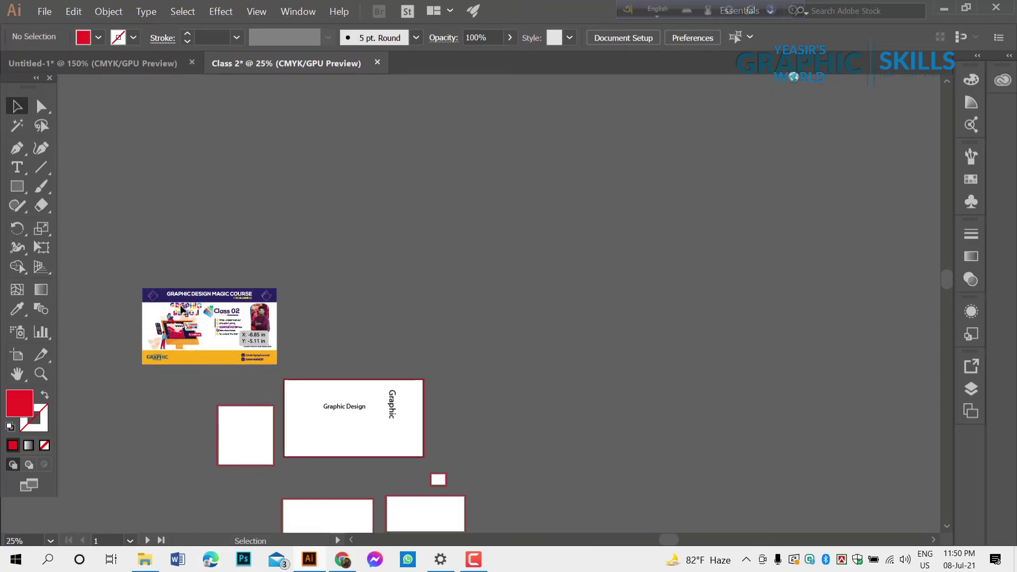
scroll(181, 308, "up", 4, "alt")
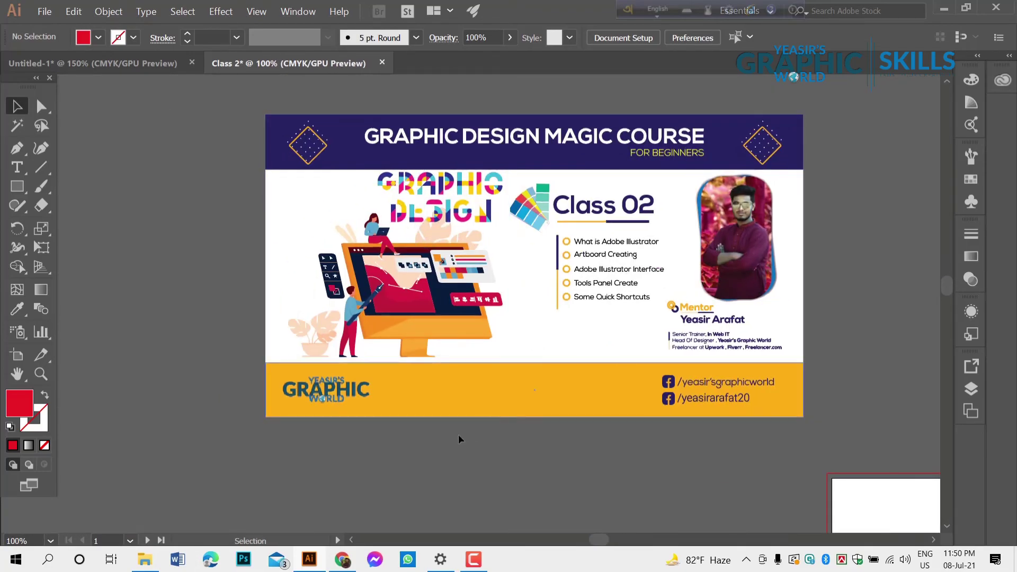
scroll(288, 514, "down", 1, "alt")
scroll(443, 524, "up", 1, "alt")
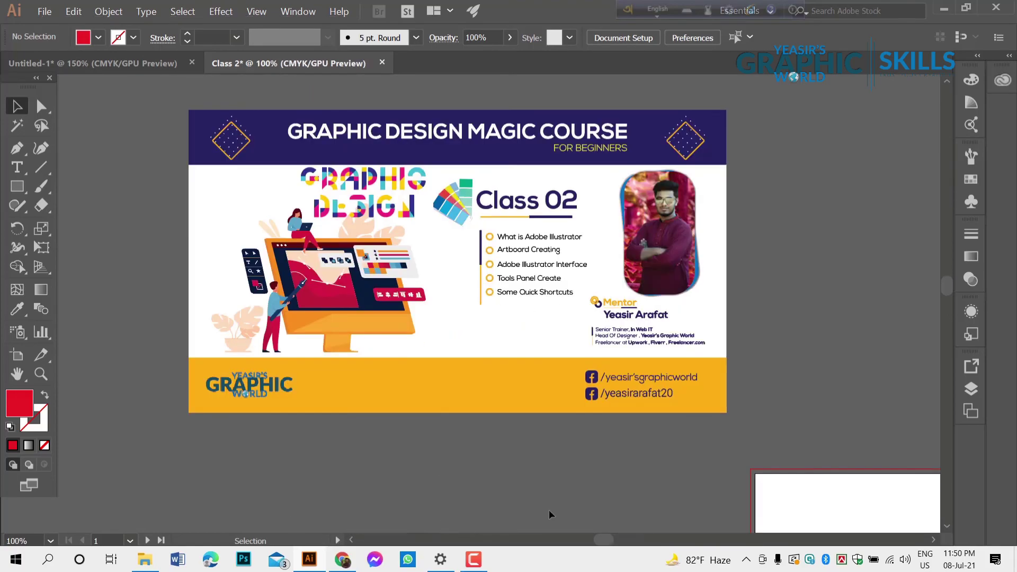
scroll(591, 530, "up", 1, "alt")
scroll(611, 542, "down", 1, "alt")
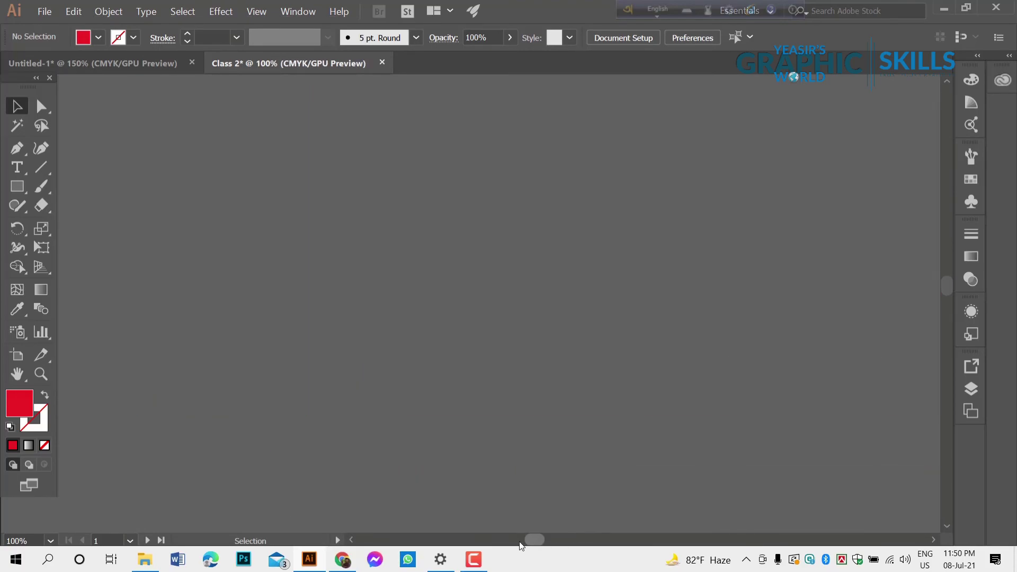
Pan sideways with the scrollbars to bring the course banner back into full view
scroll(606, 548, "right", 3)
scroll(609, 548, "right", 2)
scroll(615, 549, "left", 5)
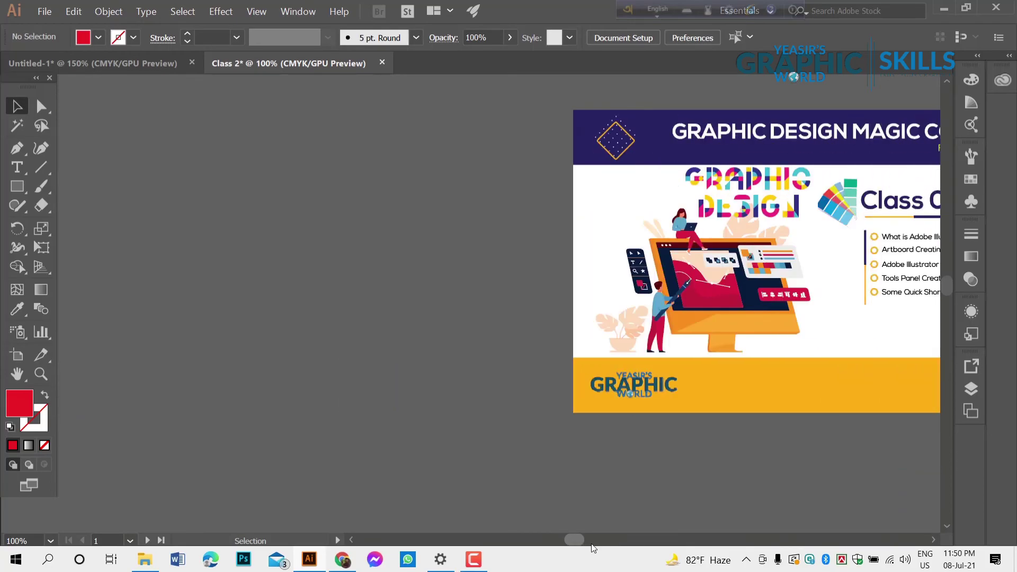
scroll(621, 550, "right", 4)
scroll(620, 550, "left", 4)
scroll(603, 546, "right", 2)
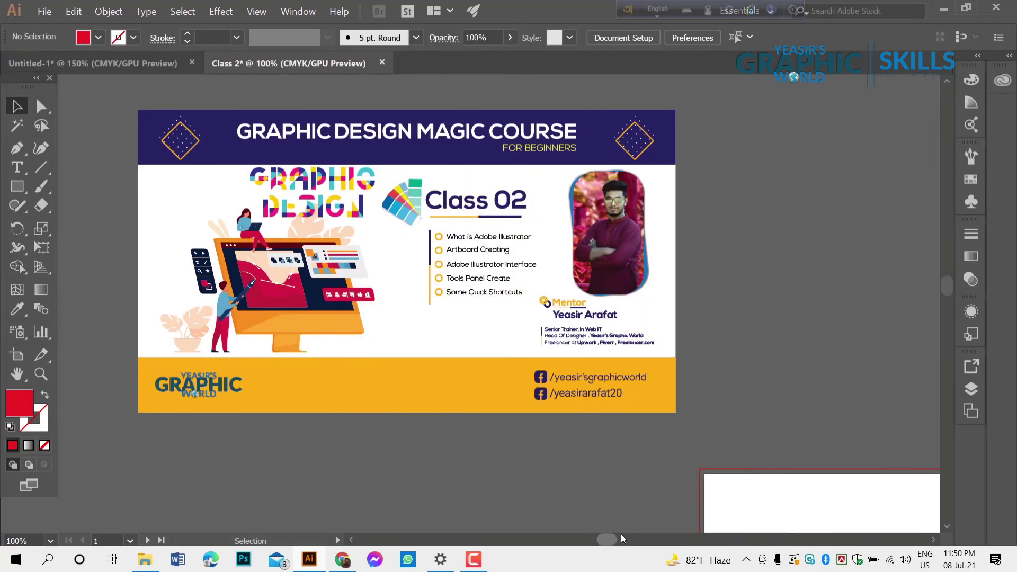
mouse_move(947, 290)
left_mouse_down()
mouse_move(947, 304)
mouse_move(948, 272)
mouse_move(954, 290)
left_mouse_up()
scroll(953, 290, "down", 2)
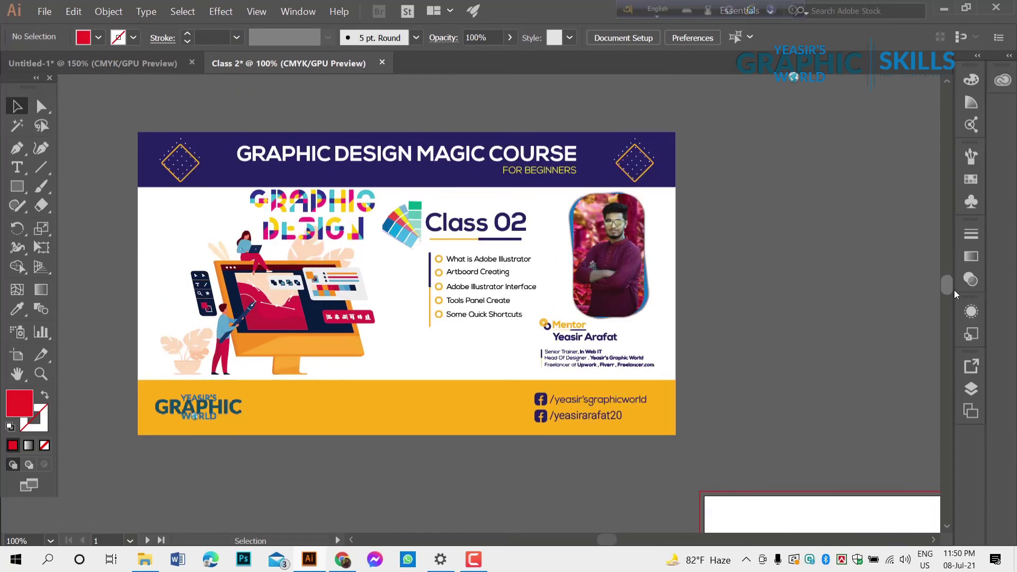
scroll(954, 289, "up", 2)
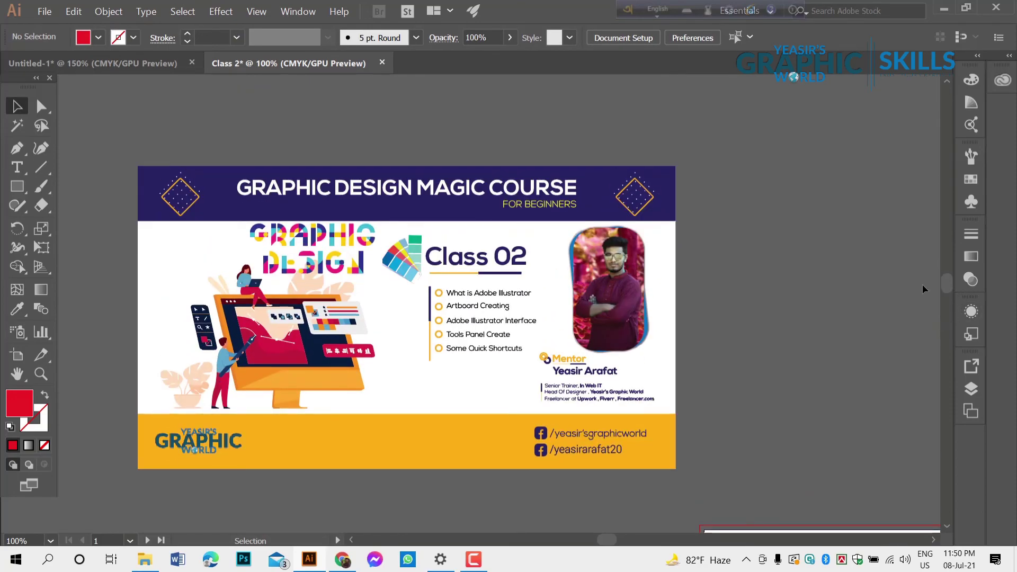
mouse_move(946, 285)
left_mouse_down()
mouse_move(948, 301)
mouse_move(950, 289)
left_mouse_up()
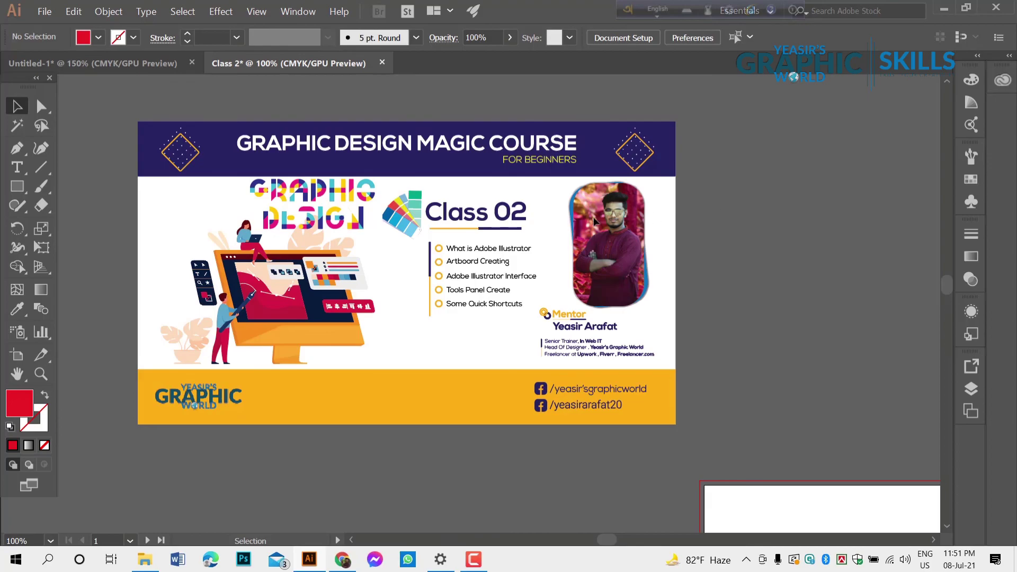
scroll(722, 211, "down", 3)
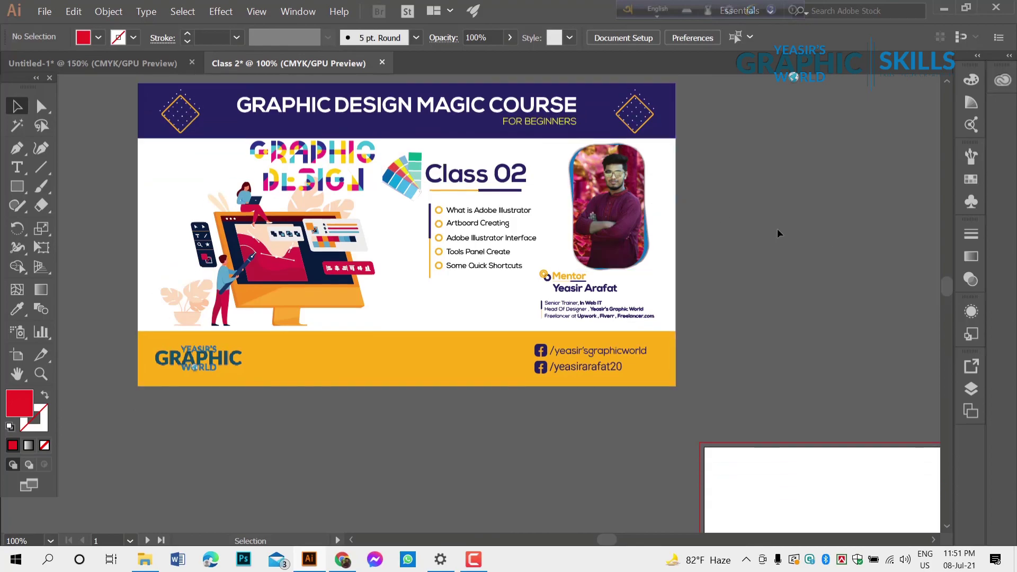
scroll(773, 227, "up", 3)
scroll(769, 218, "left", 3)
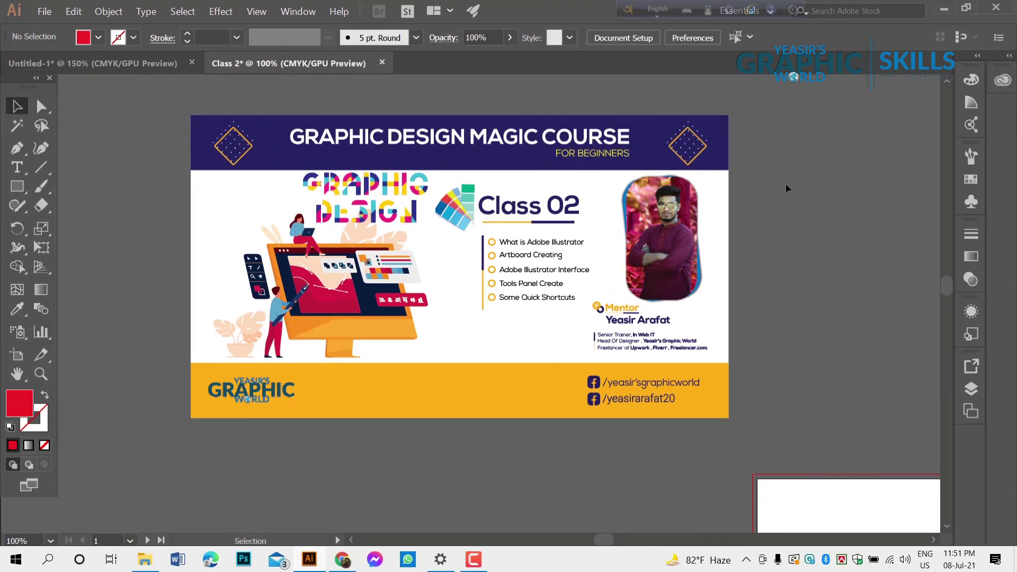
scroll(786, 187, "up", 2)
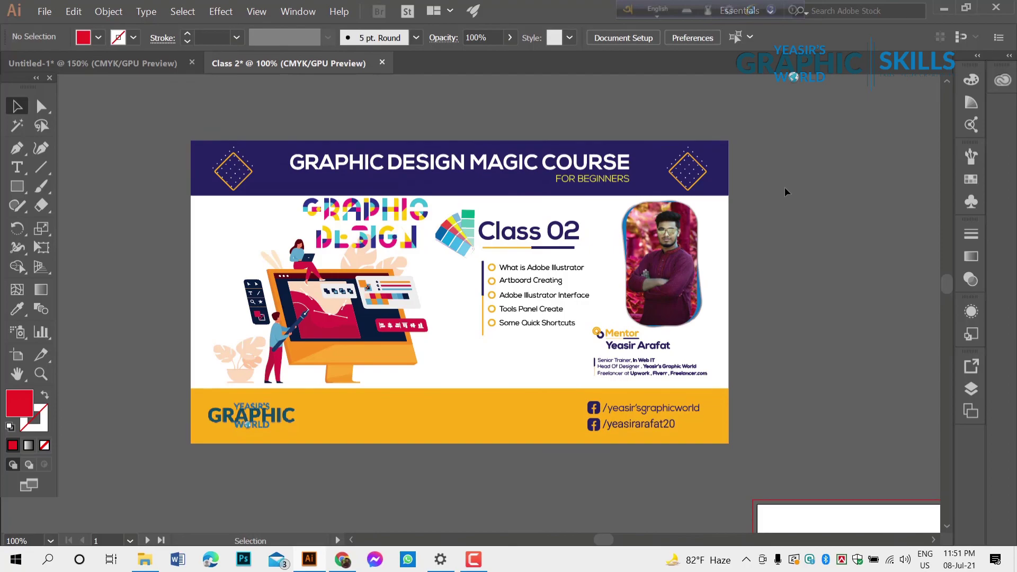